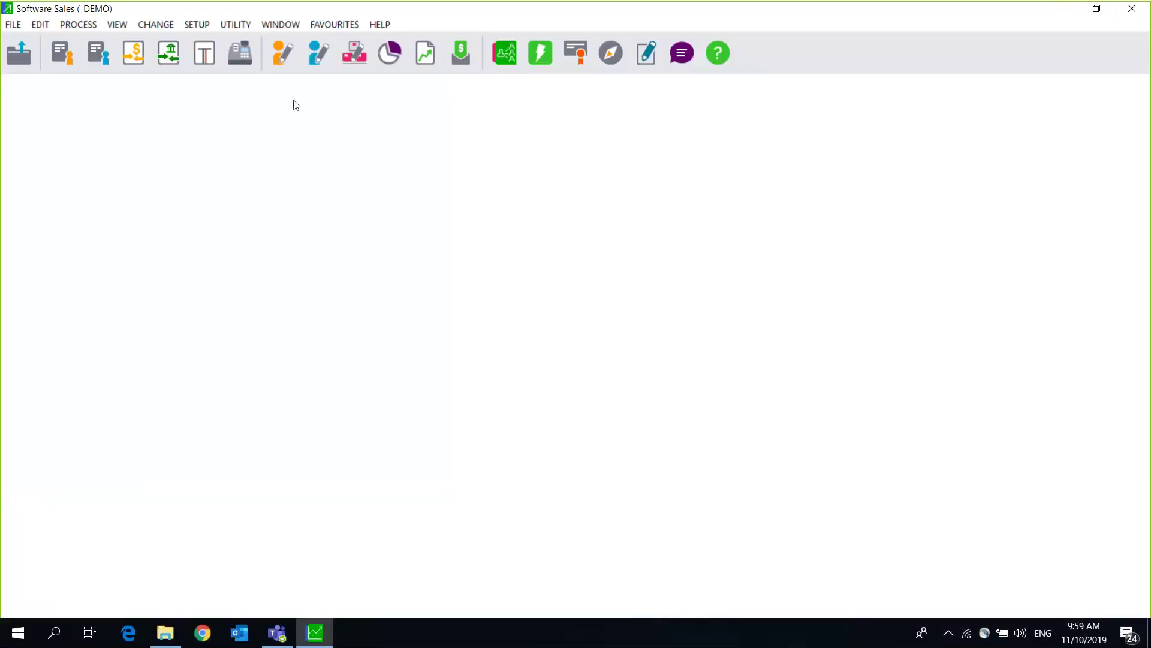
Step: Unlock the inventory setup with its password, review the multi-store defaults, then close it
left_click(199, 24)
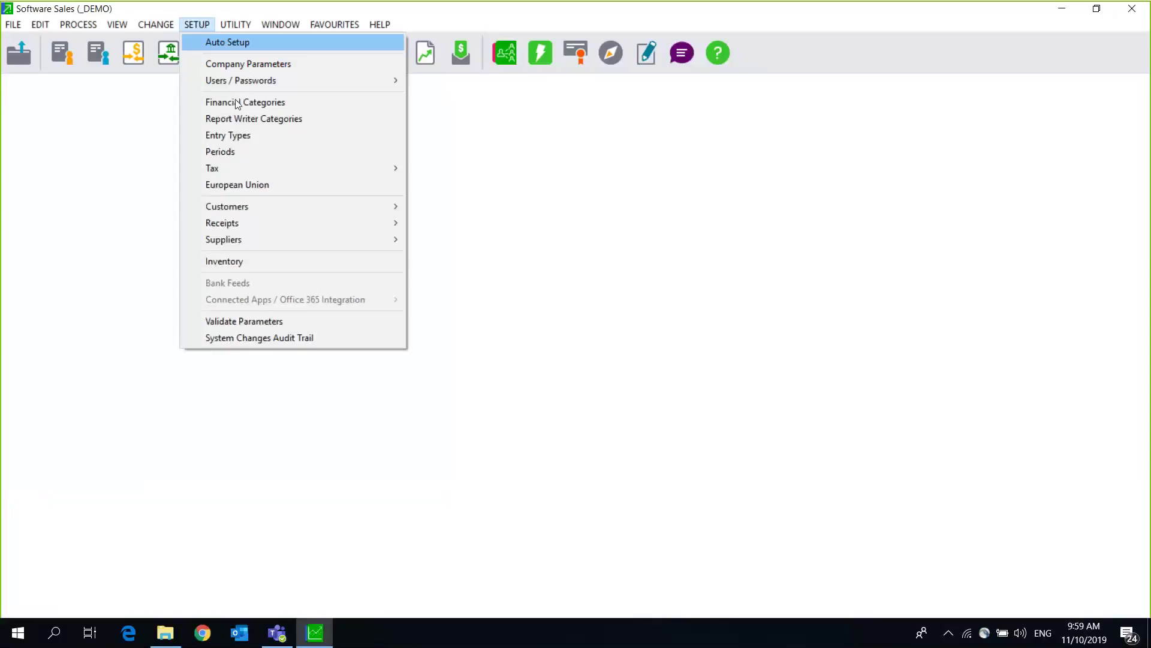
left_click(283, 263)
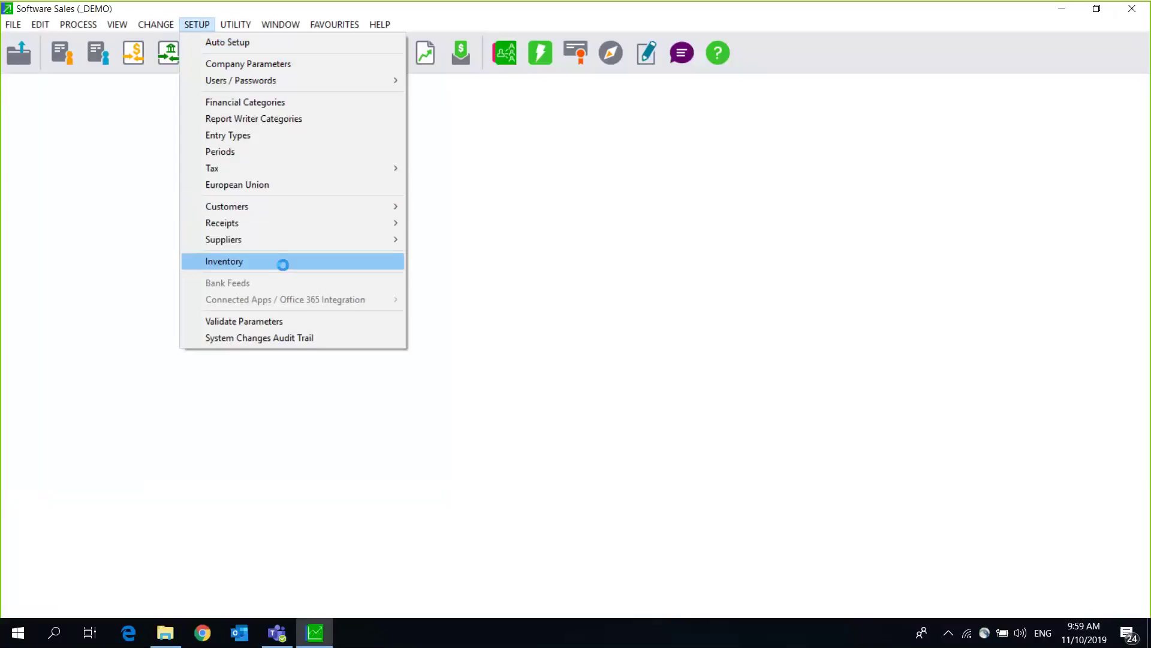
type("*****")
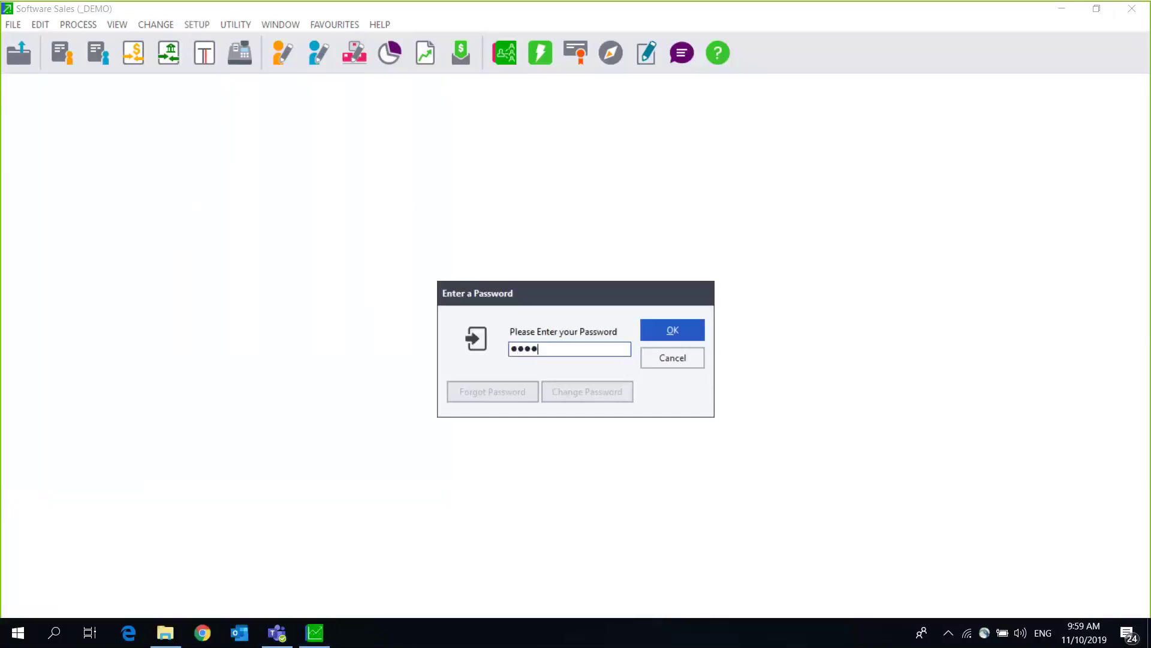
key("Return")
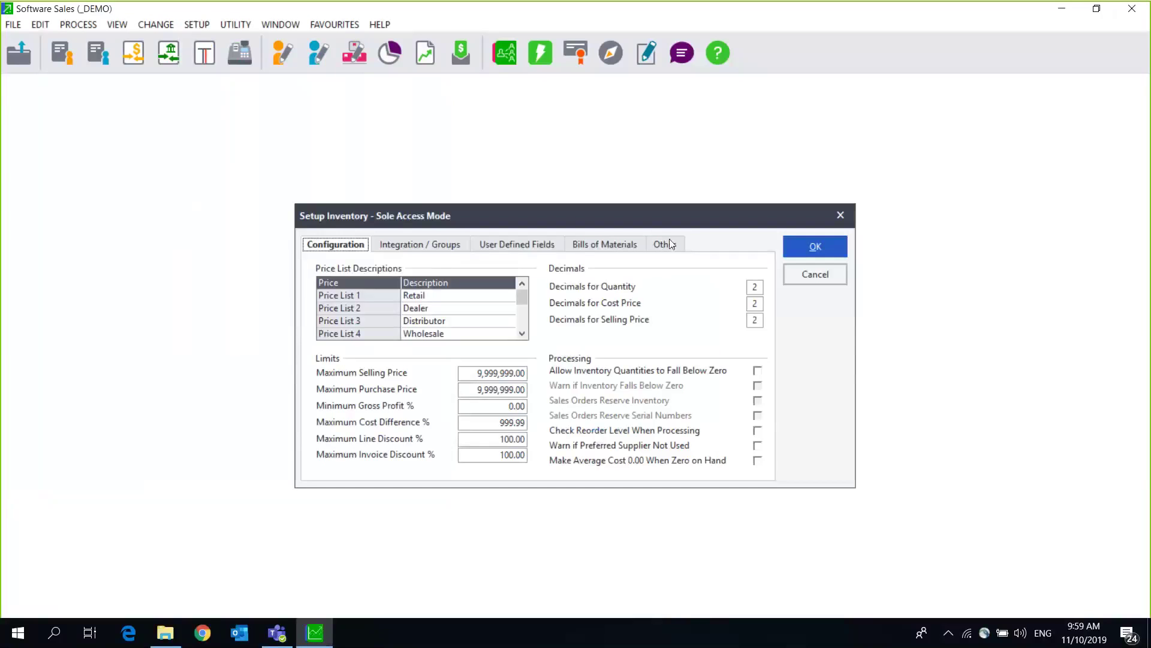
left_click(665, 244)
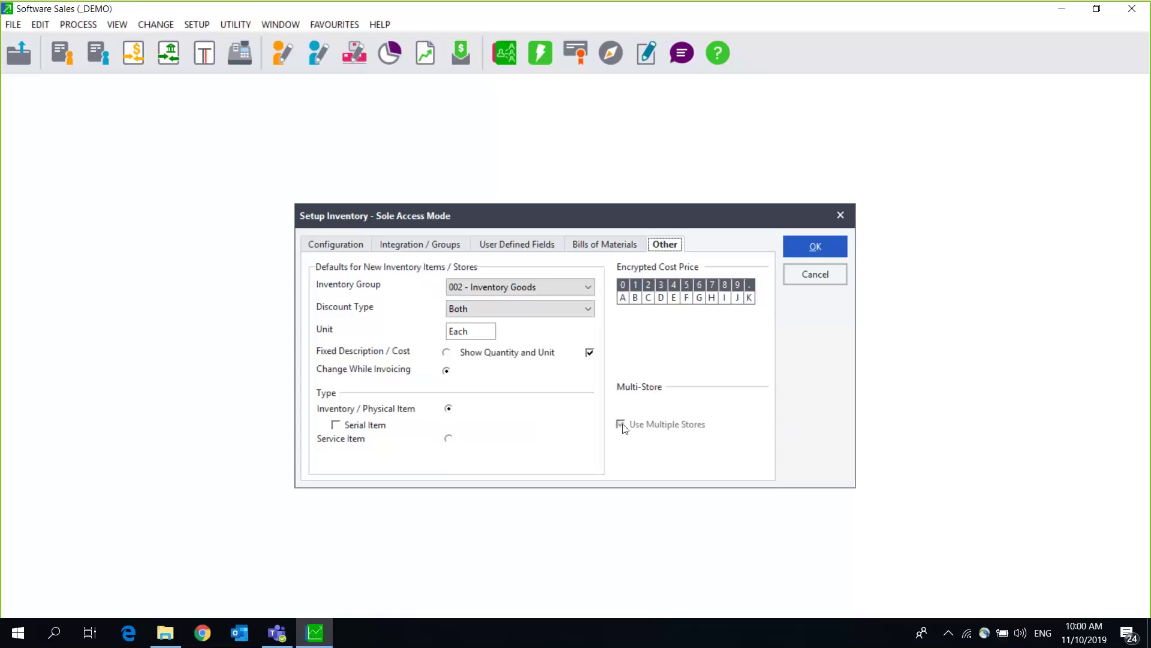
left_click(822, 251)
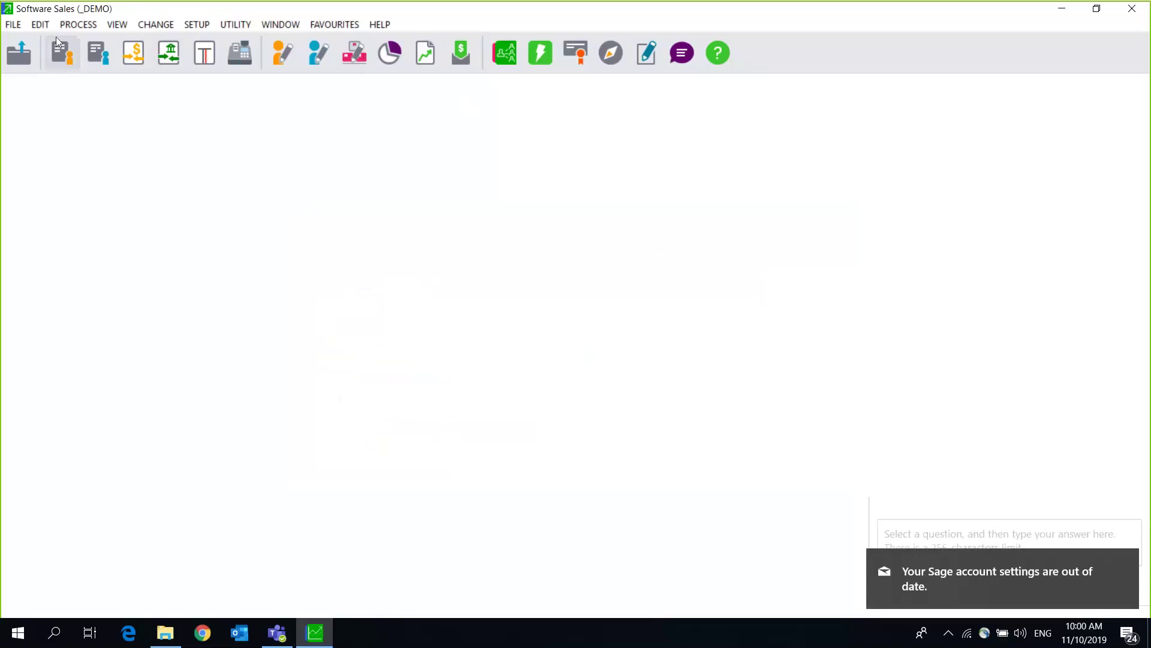
Step: Open the Edit Inventory Stores editor and list the existing stores
left_click(40, 25)
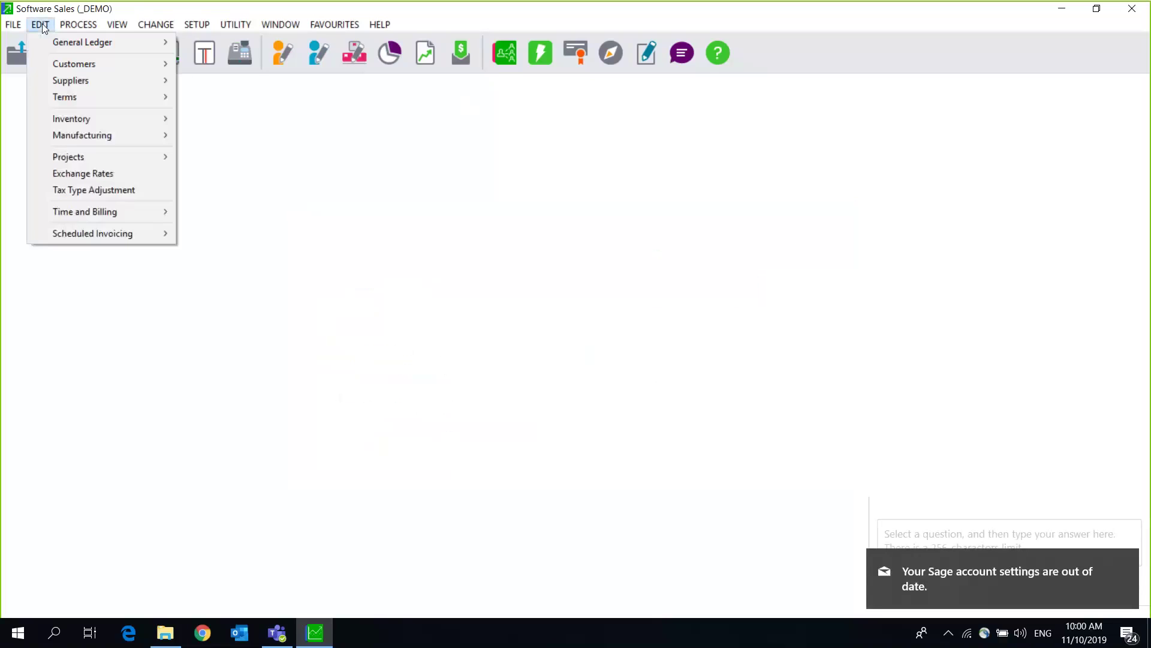
mouse_move(136, 117)
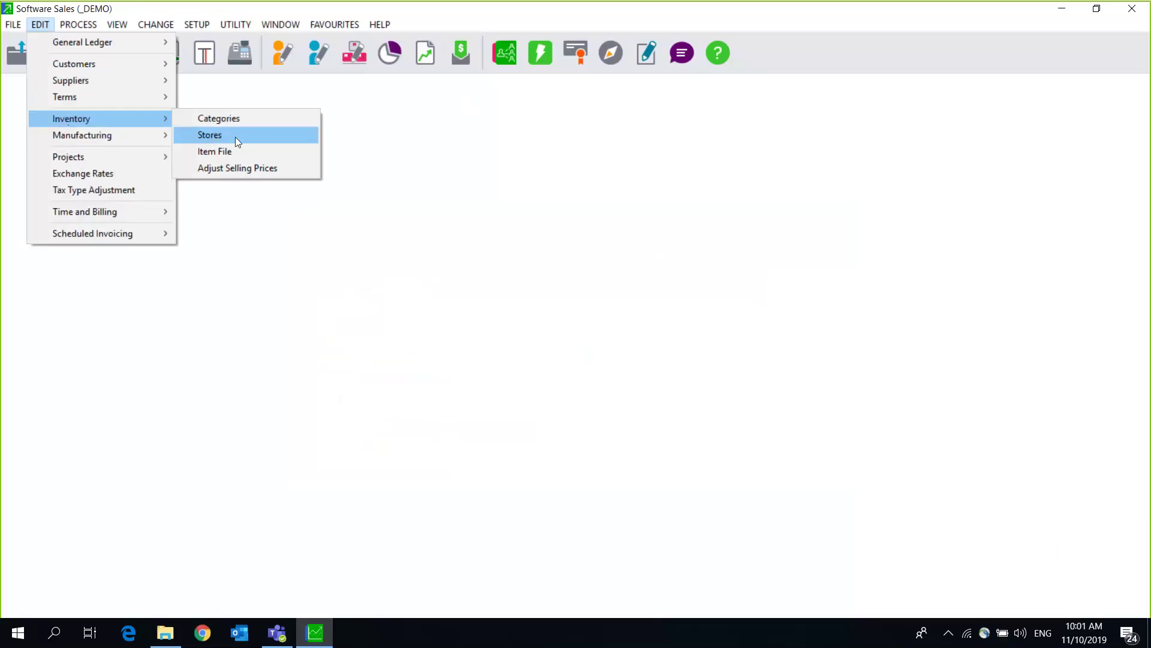
left_click(235, 137)
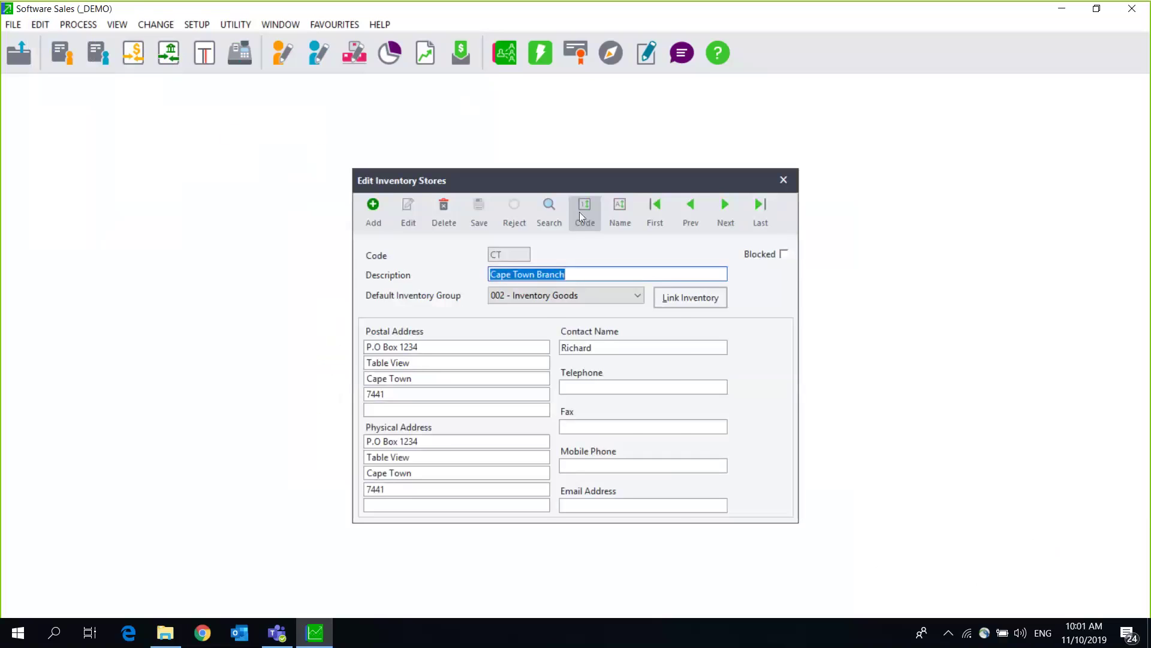
left_click(549, 209)
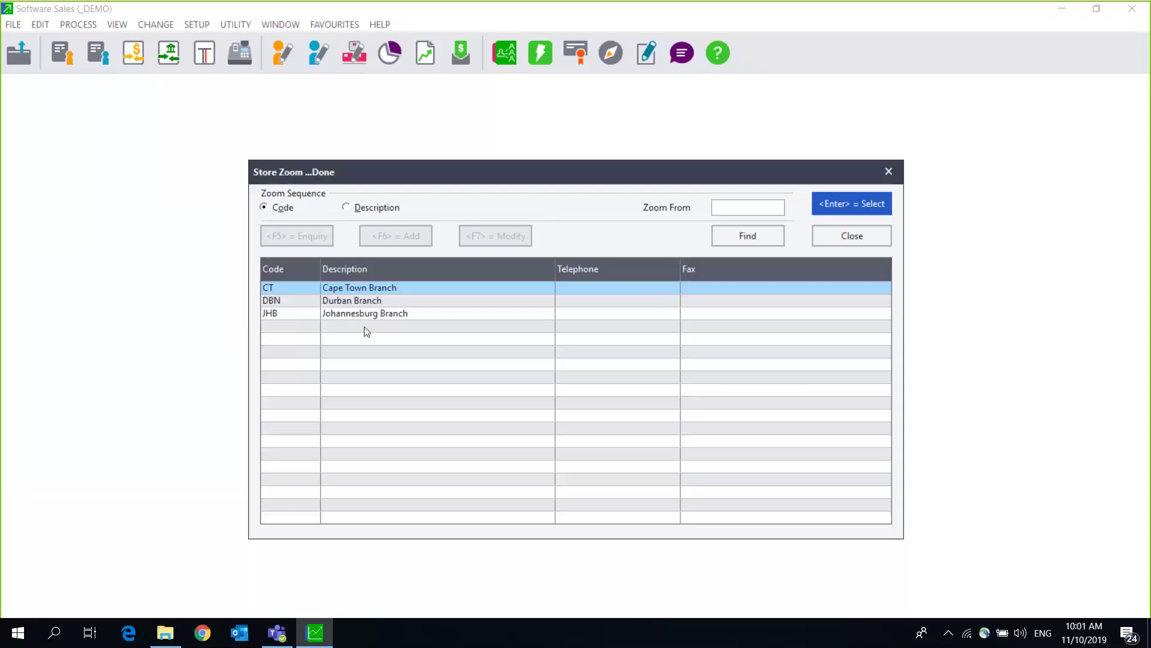
Step: Give Cape Town Branch default group 002 - Inventory Goods, save it, and close the editor
left_click_drag(421, 168, 303, 144)
left_click(756, 209)
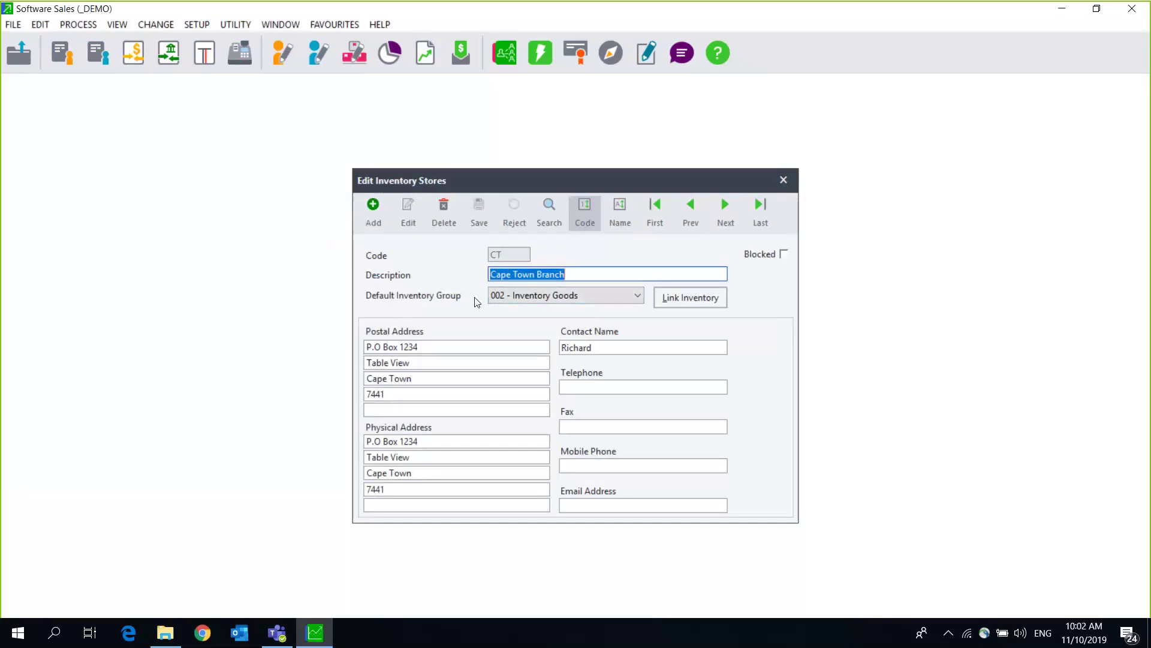
left_click(543, 296)
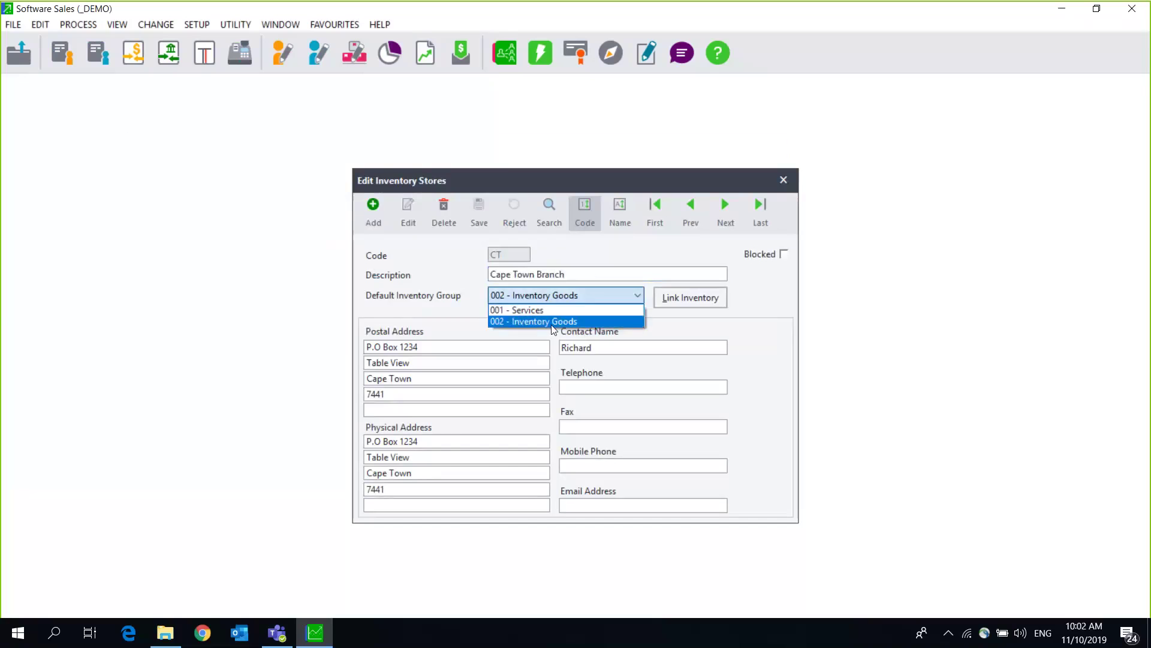
left_click(552, 323)
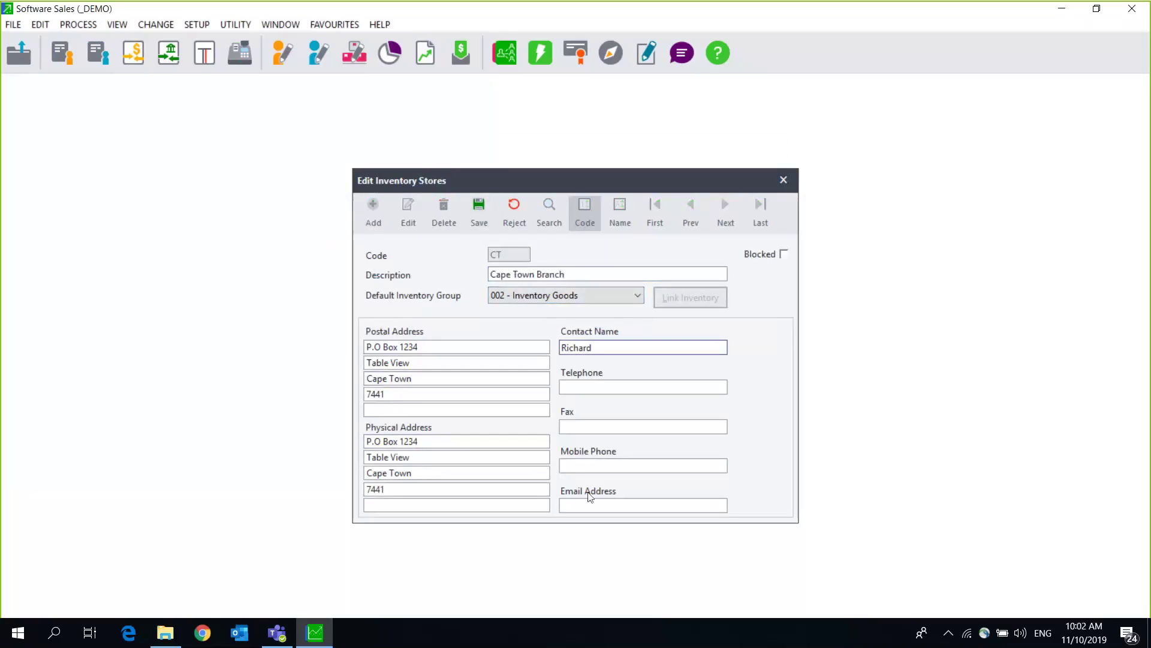
left_click(478, 212)
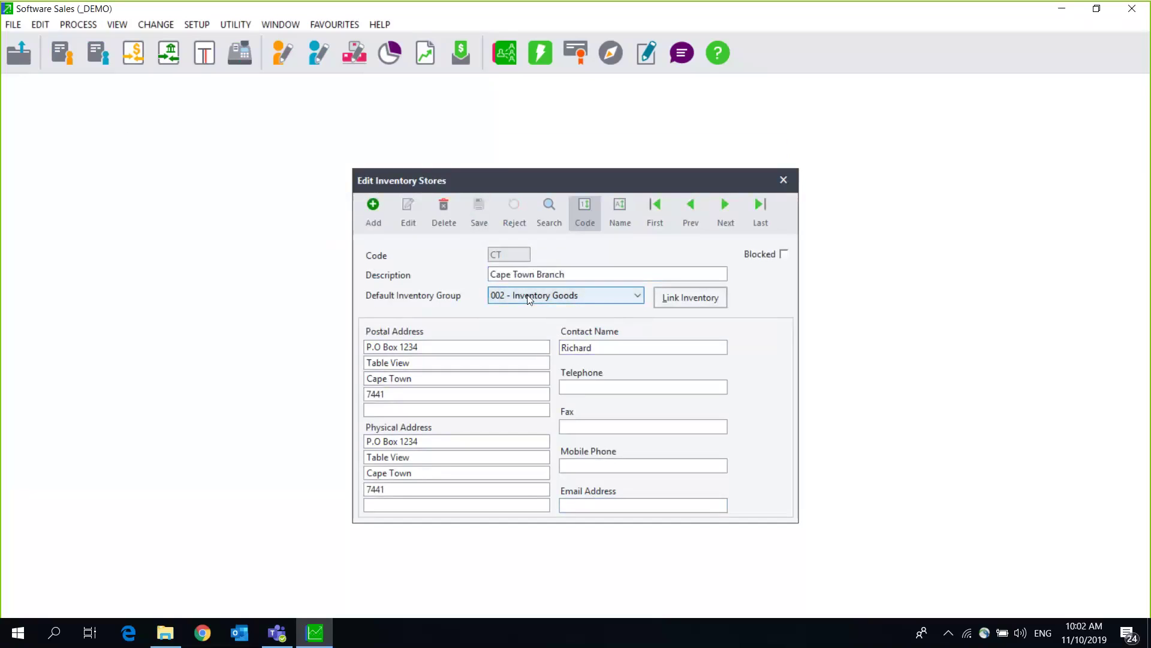
left_click(784, 181)
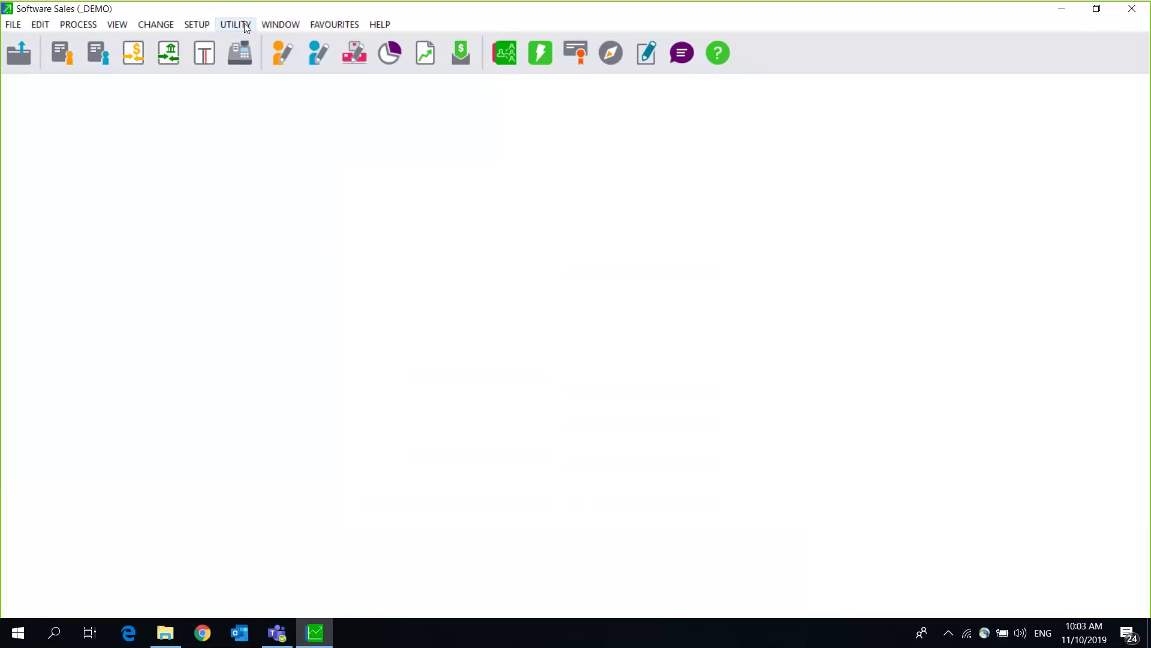
Step: Unlock the inventory setup with its password and show its Integration / Groups settings
left_click(198, 25)
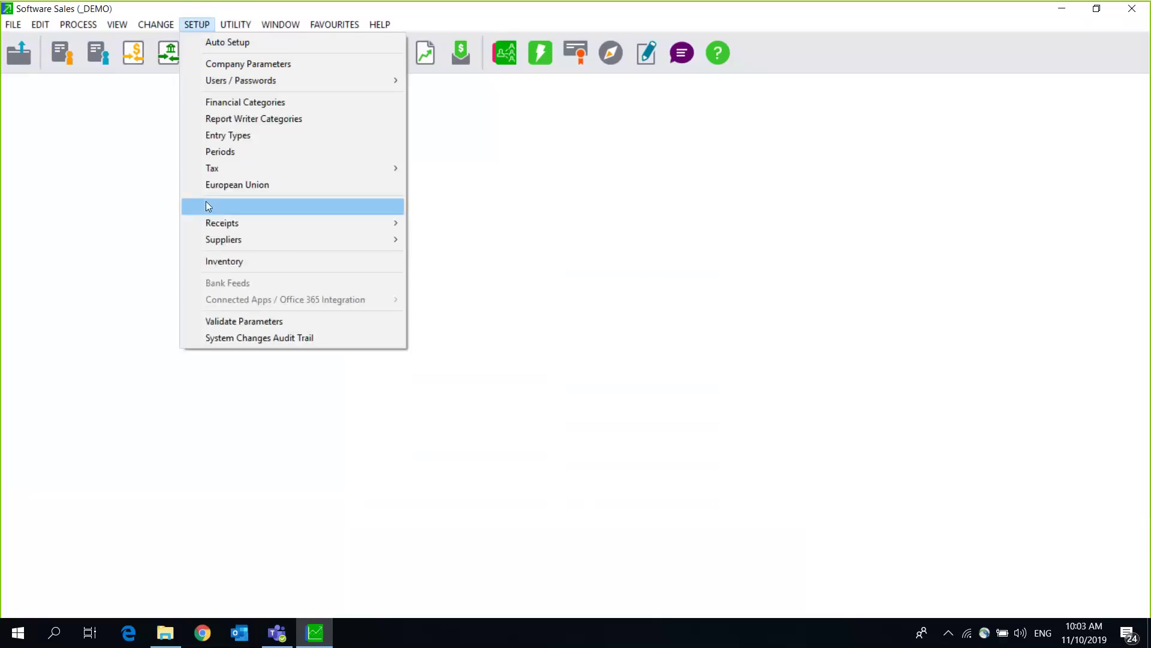
left_click(218, 260)
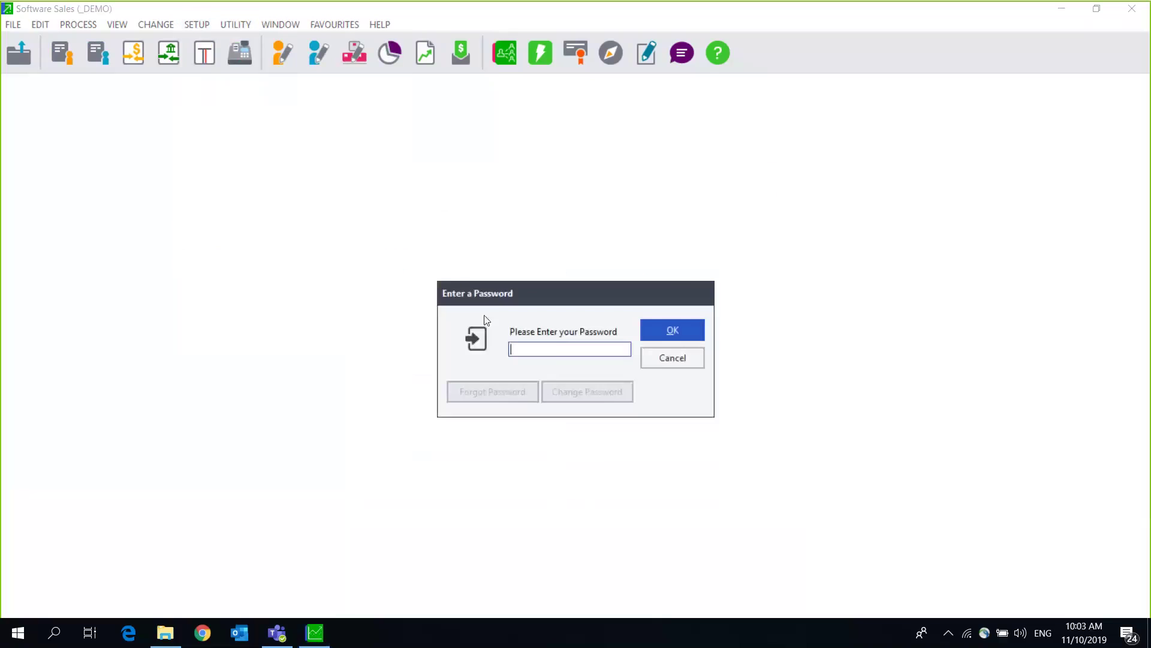
type("*****")
key("Return")
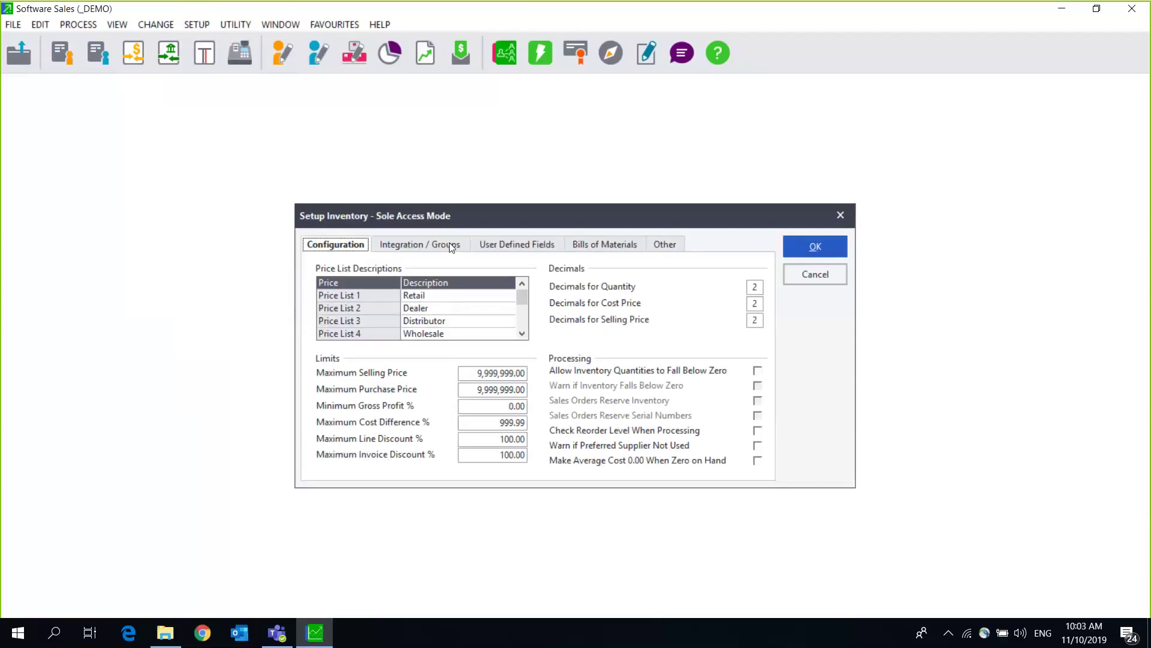
left_click(451, 248)
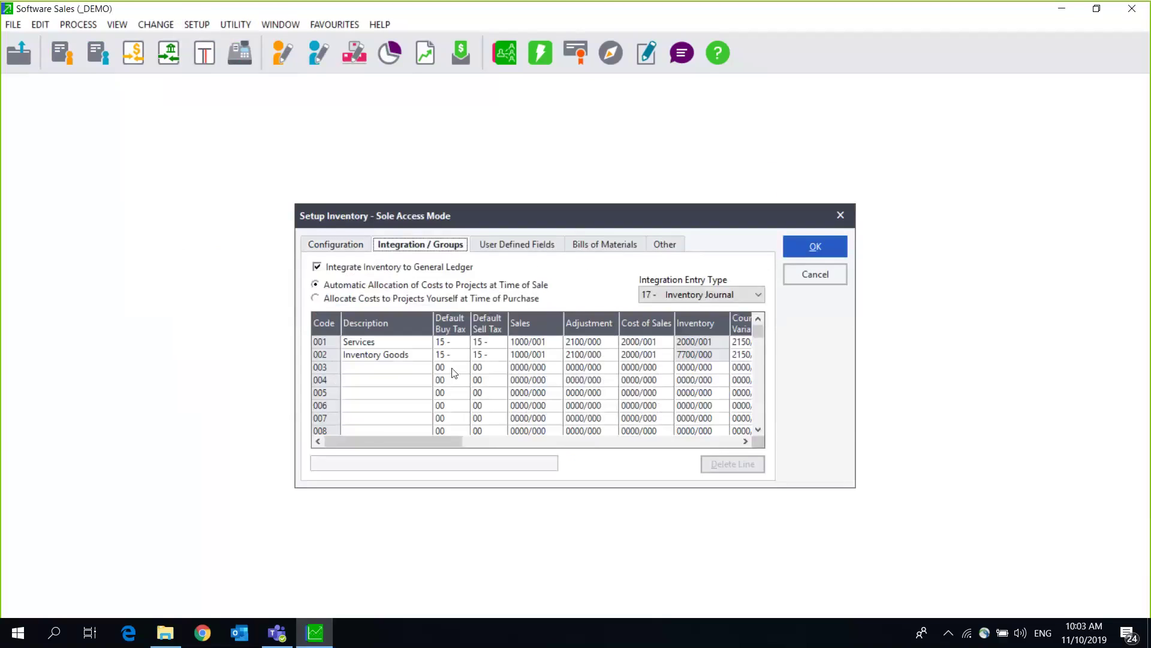
Step: Check the empty group description rows 003–008, then select the Inventory Goods description
left_click(368, 369)
left_click(356, 384)
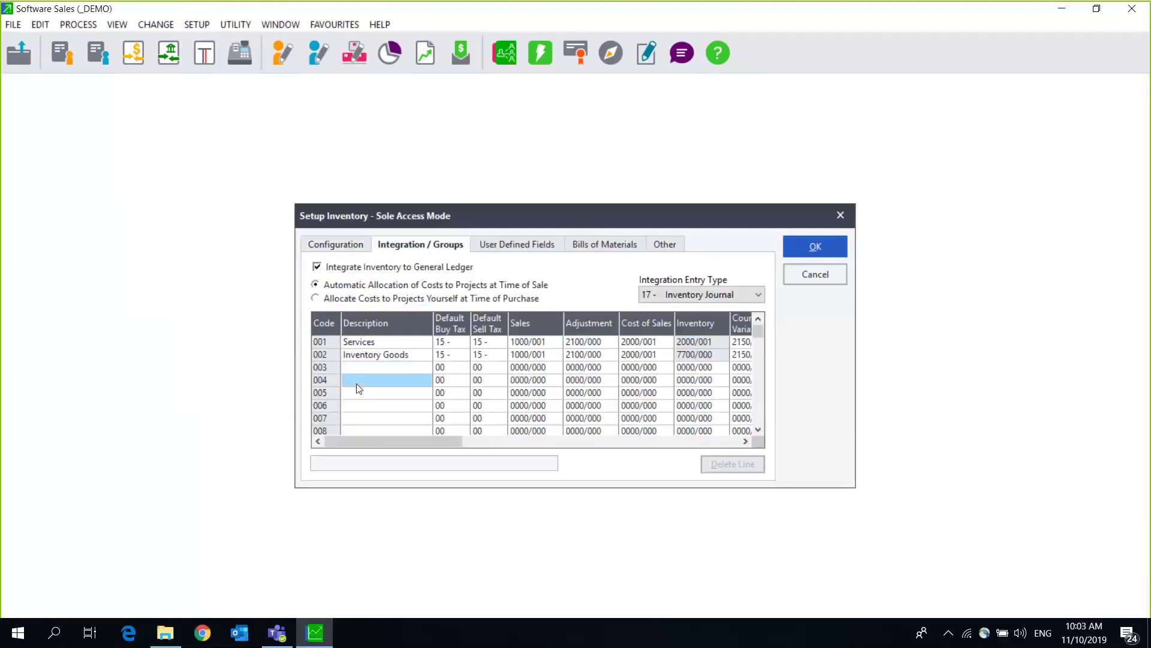
left_click(358, 401)
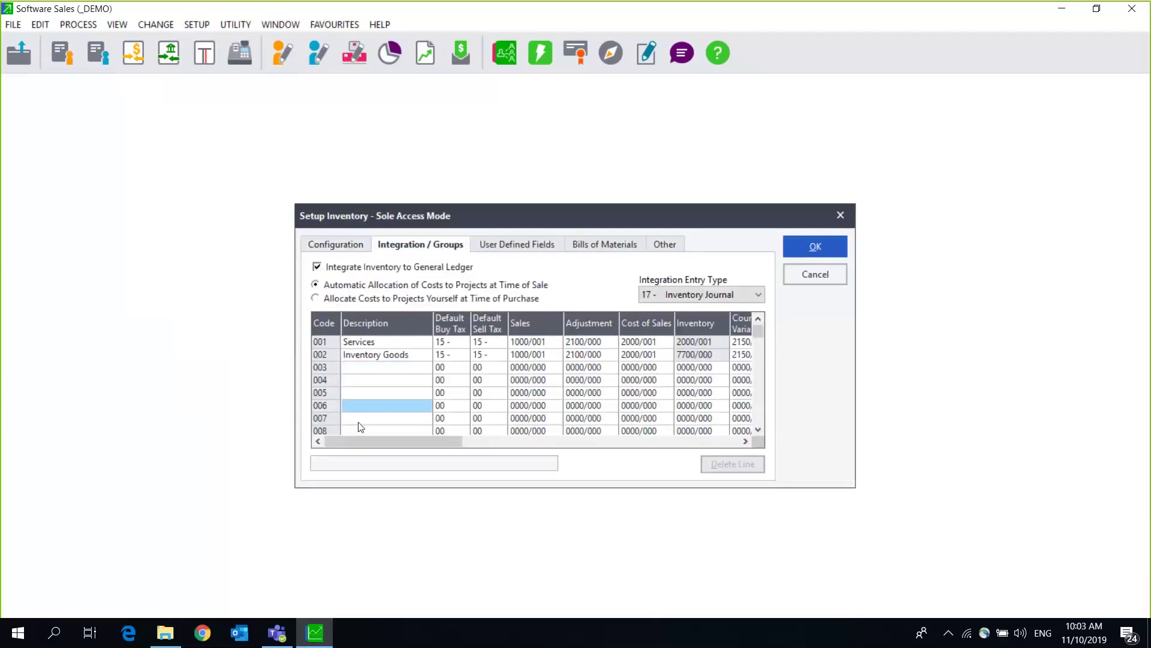
left_click(360, 427)
left_click(371, 359)
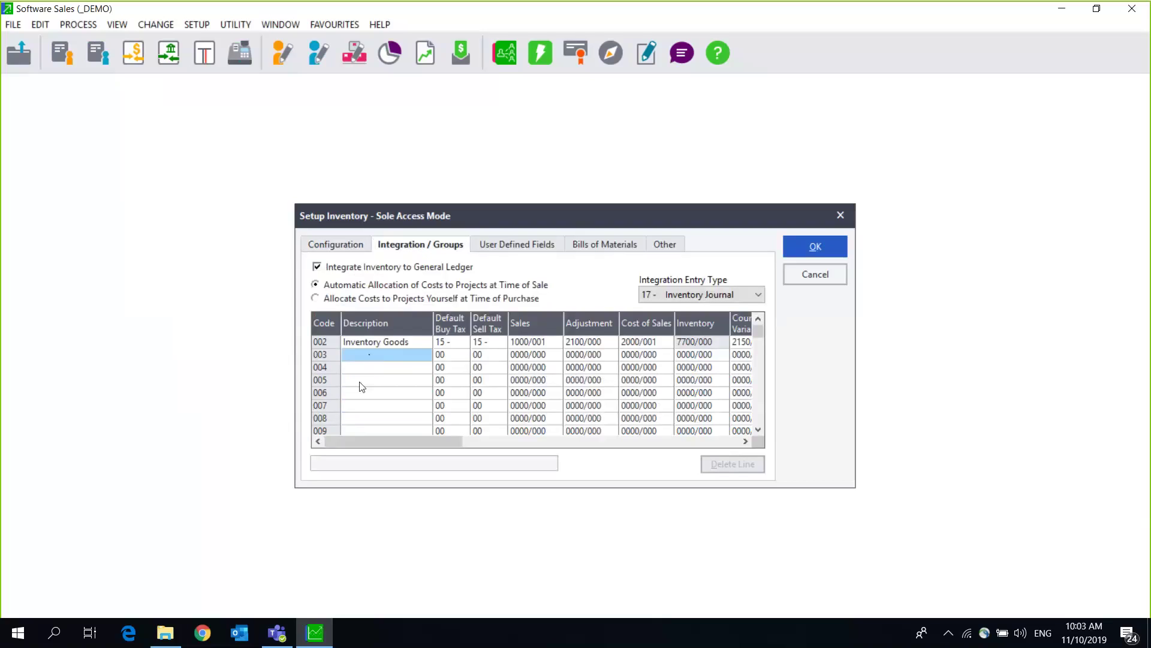
left_click(362, 381)
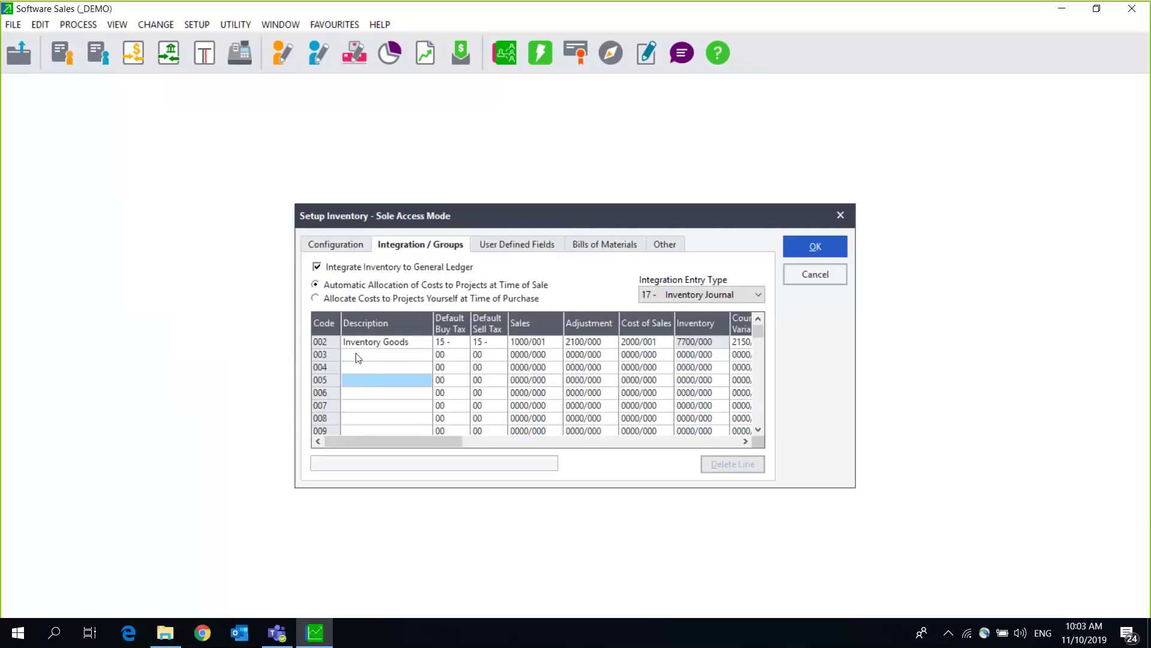
left_click(355, 354)
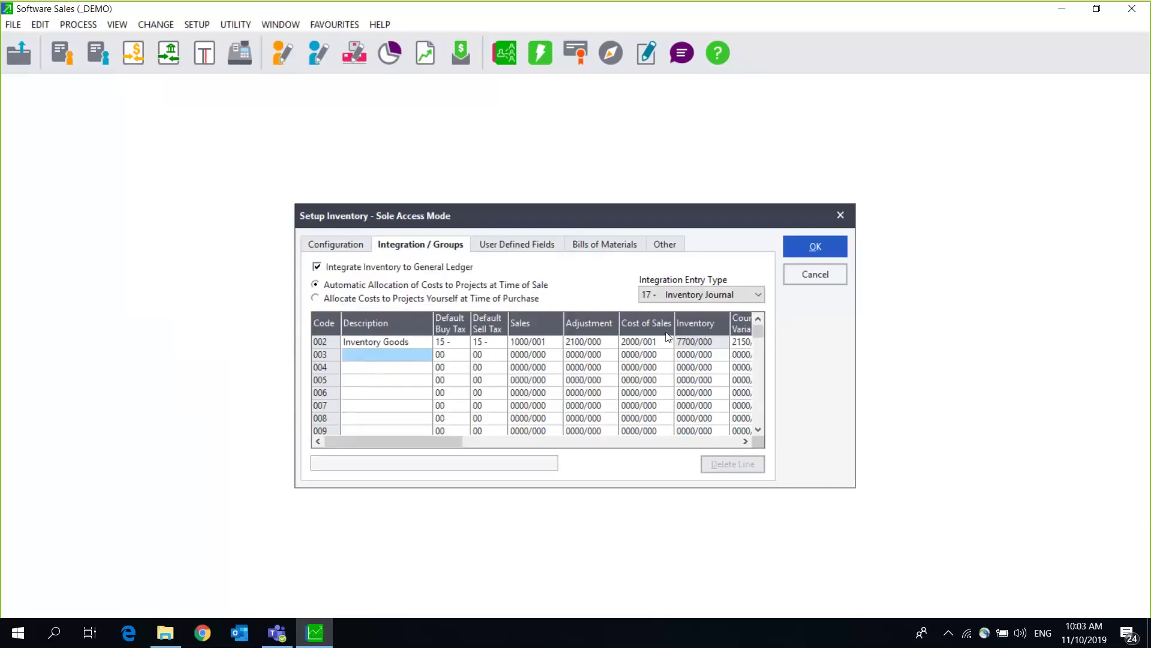
scroll(405, 390, "up", 1)
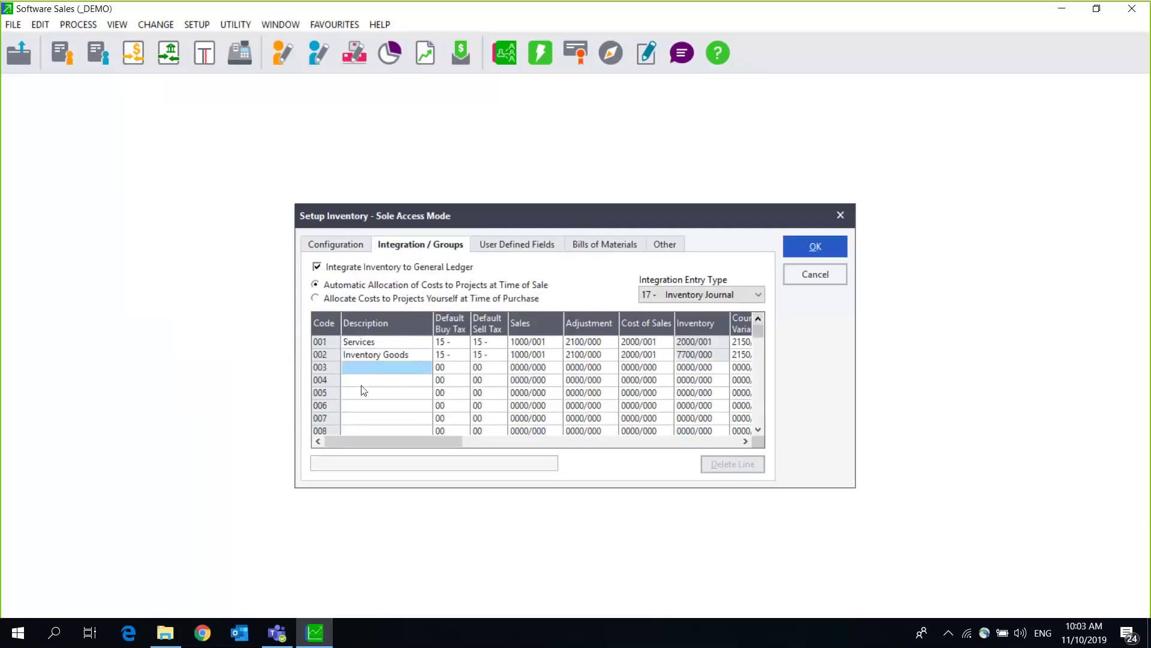
left_click(364, 355)
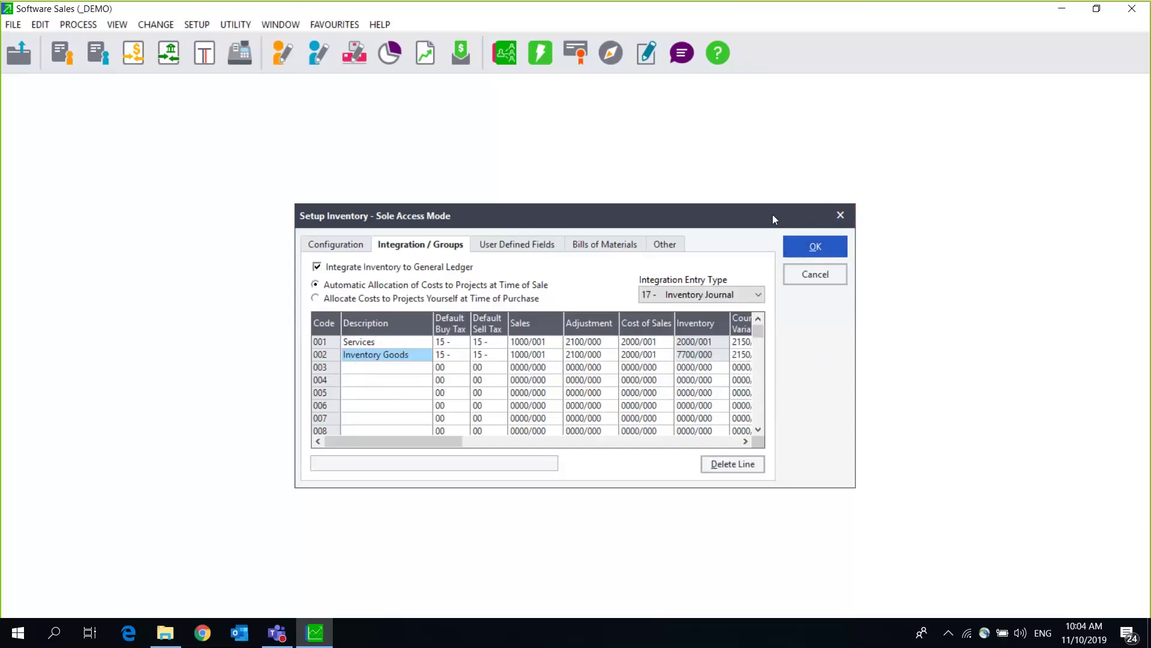
Step: Close the inventory setup and open the General Ledger Accounts editor, browsing the accounts list
left_click(840, 215)
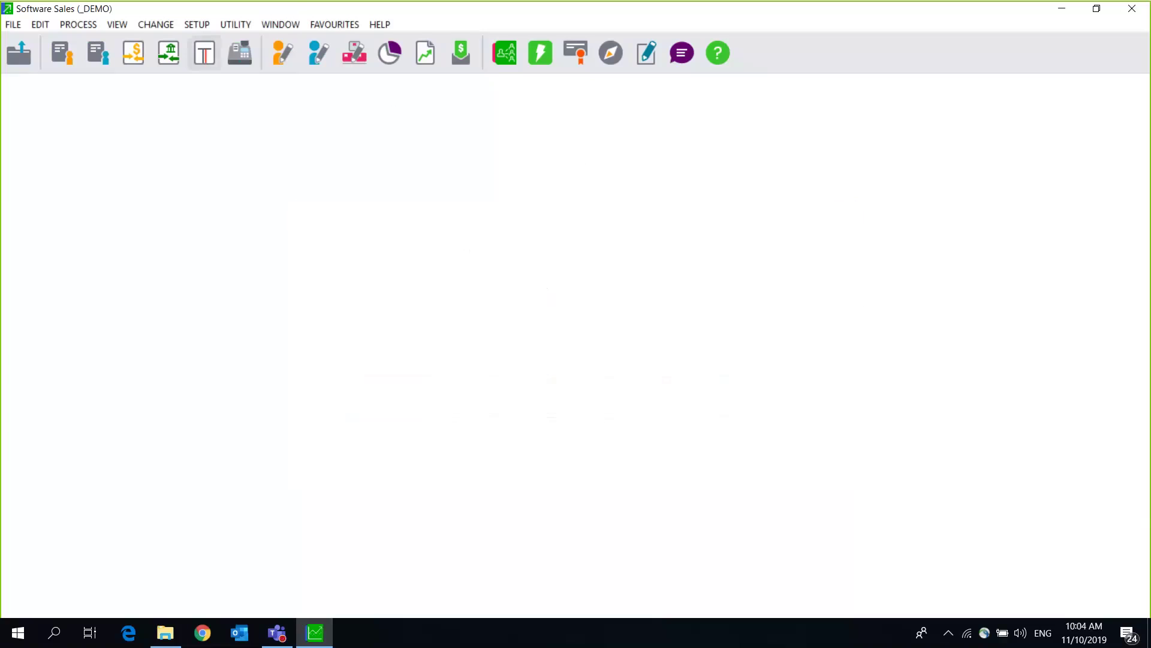
left_click(38, 25)
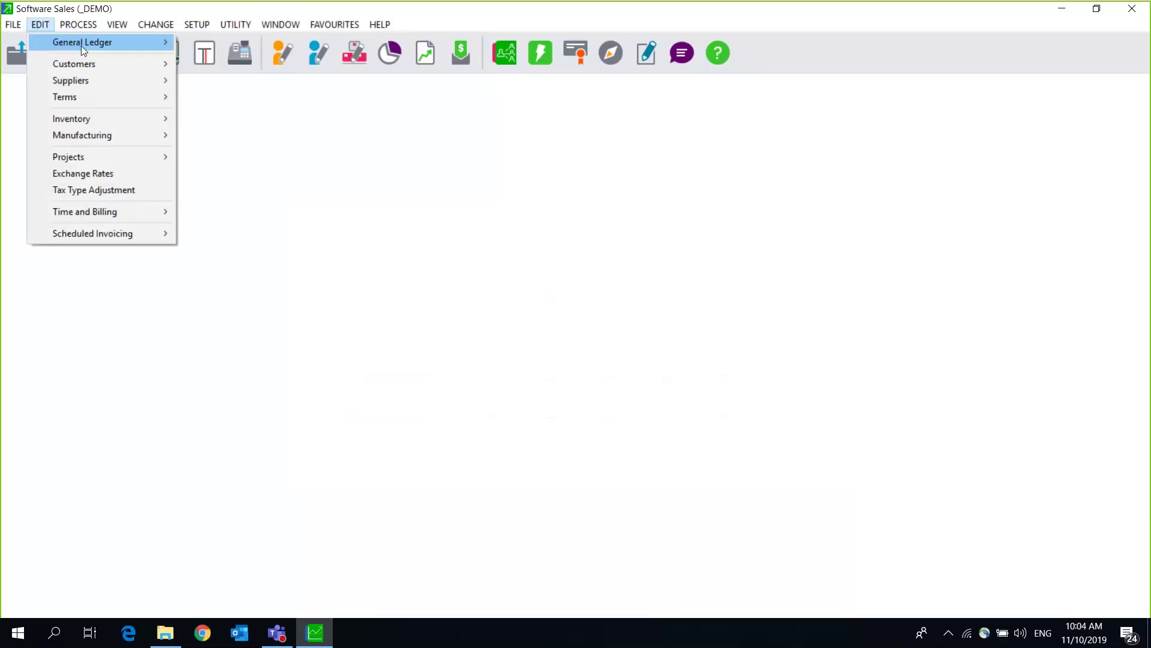
mouse_move(81, 43)
left_click(200, 41)
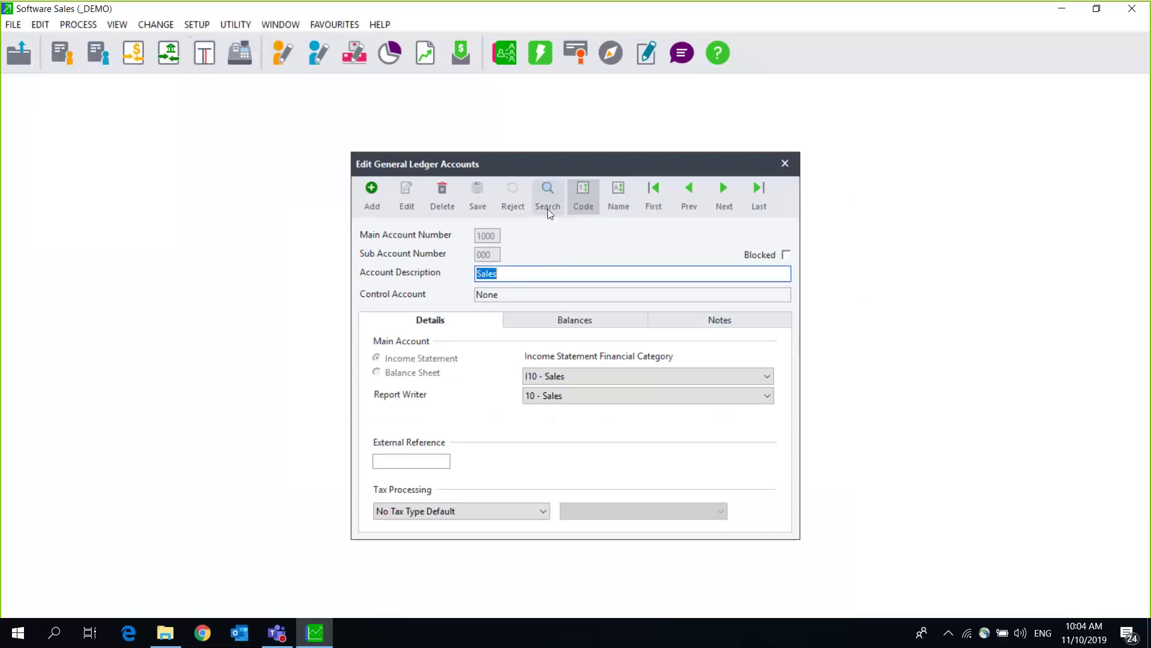
left_click(548, 189)
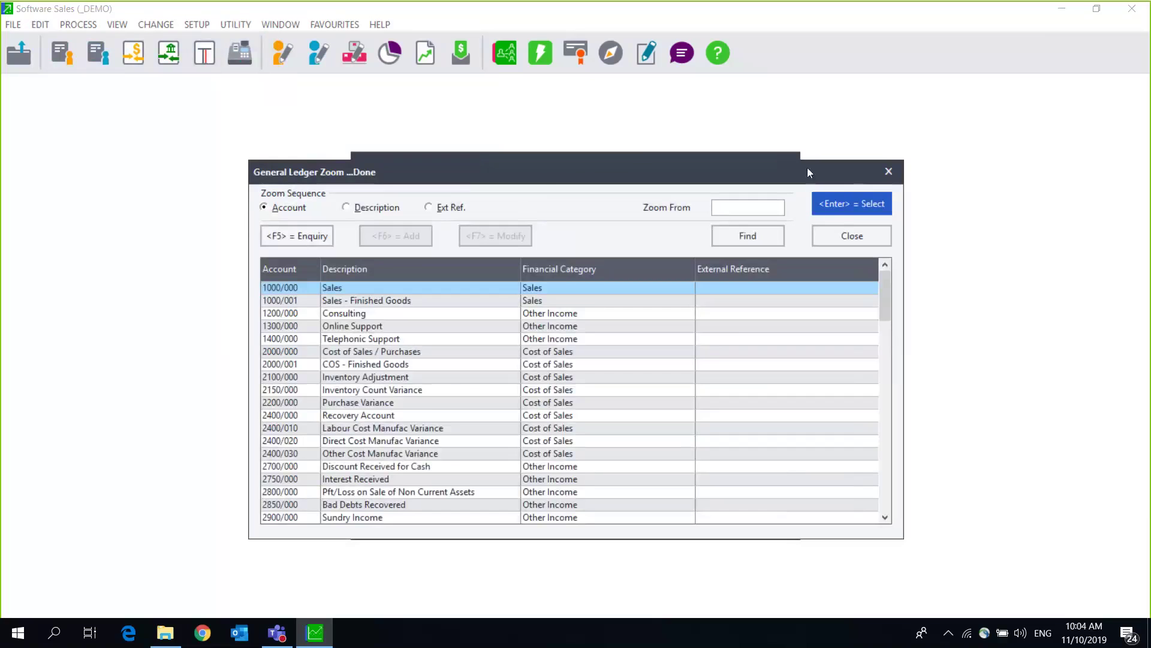
left_click_drag(808, 168, 638, 146)
left_click(716, 150)
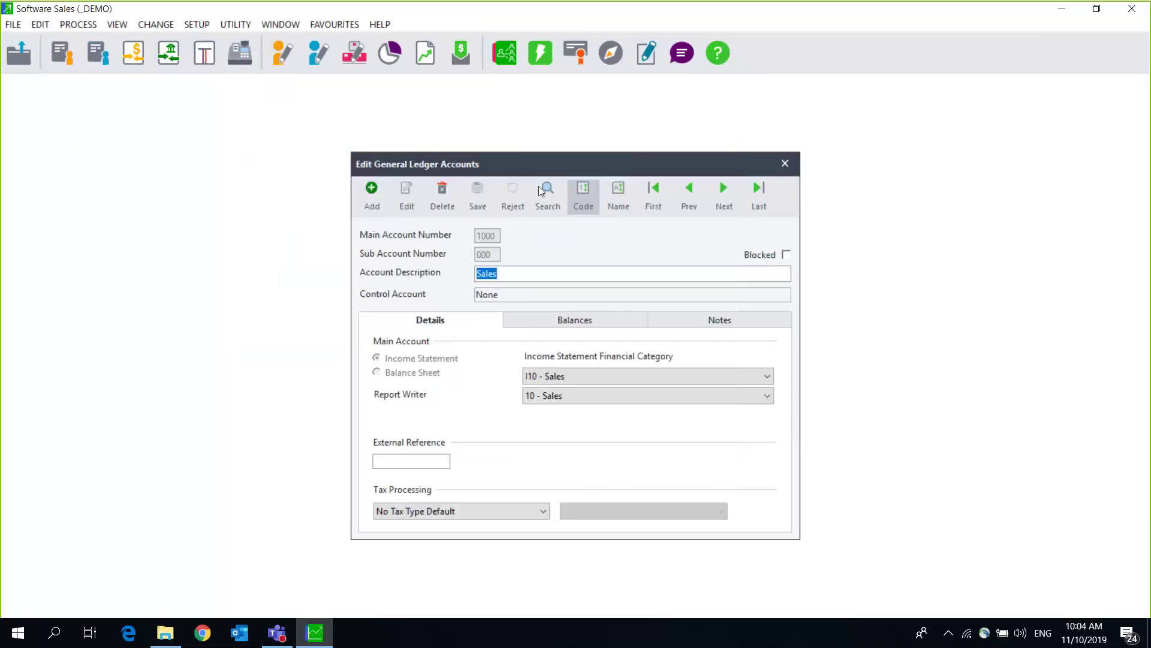
Step: Create and save sub-account 1000/002 named 'Sales - JHB', since 1000/001 already exists
left_click(367, 193)
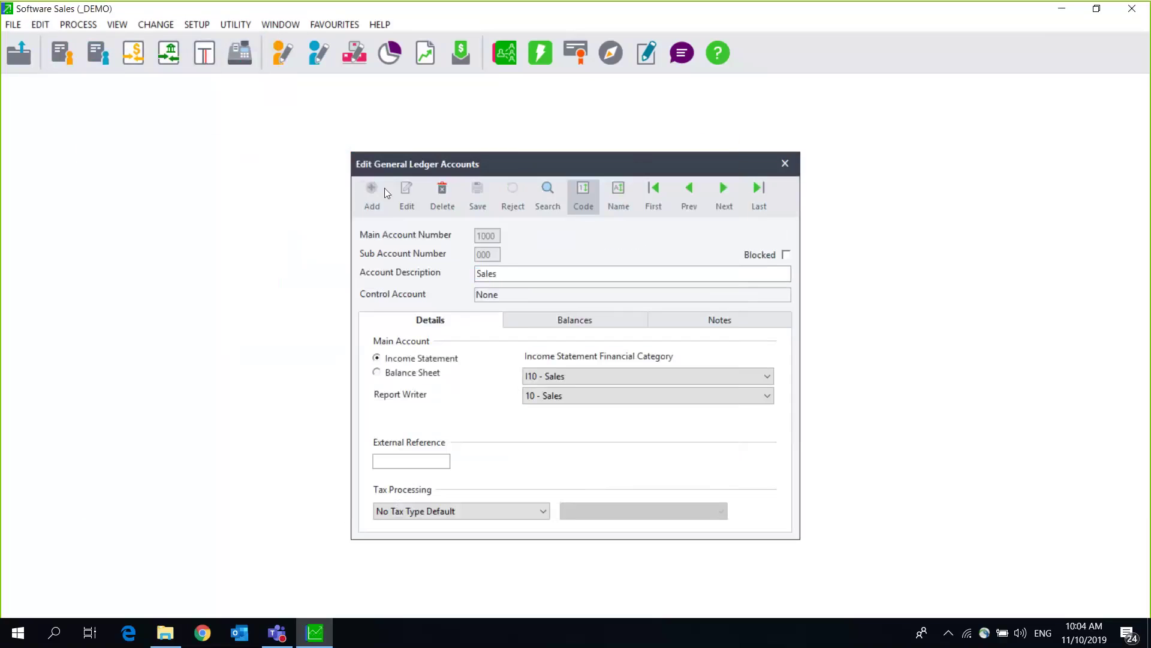
left_click(485, 235)
type("1000")
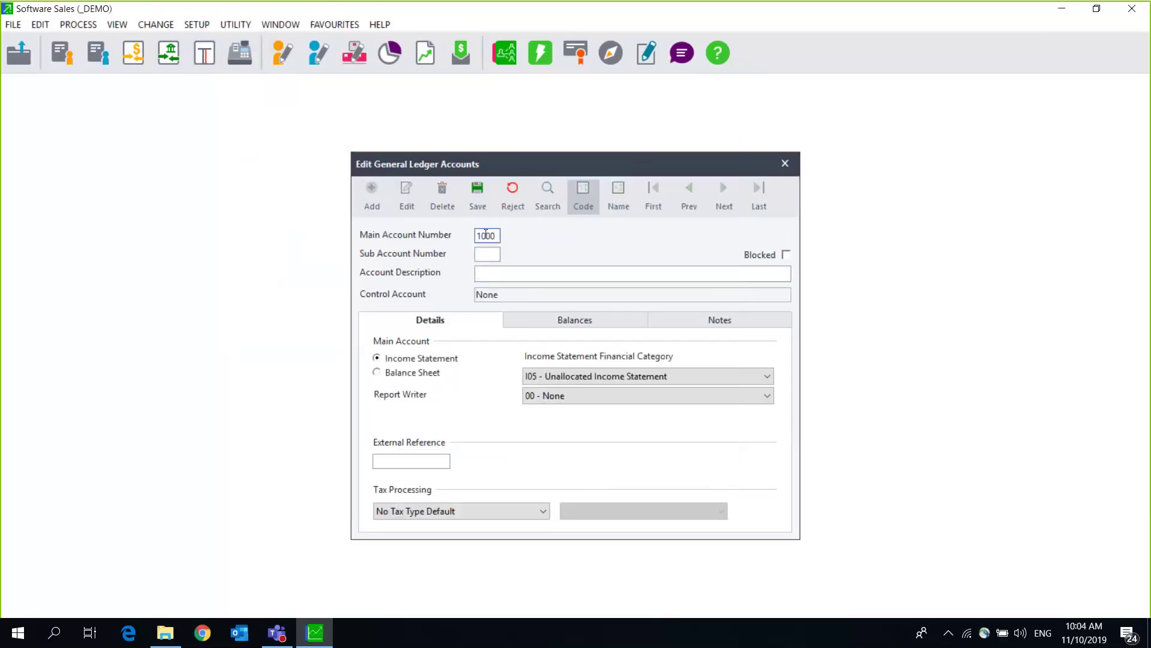
key("Tab")
type("0")
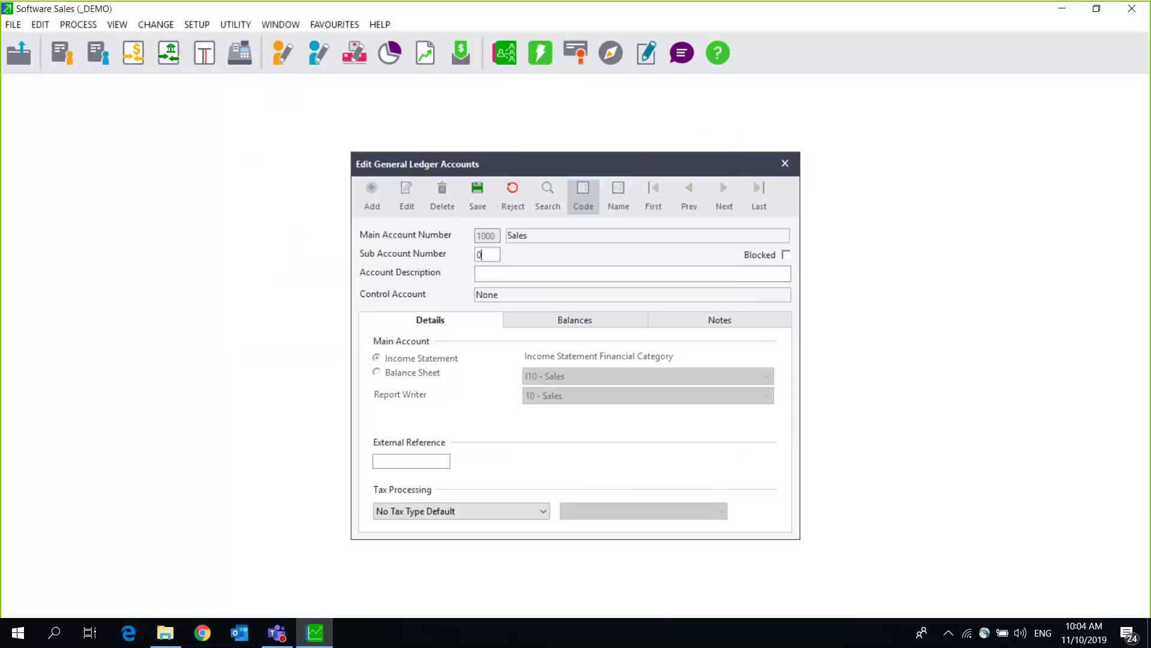
type("01")
left_click(510, 275)
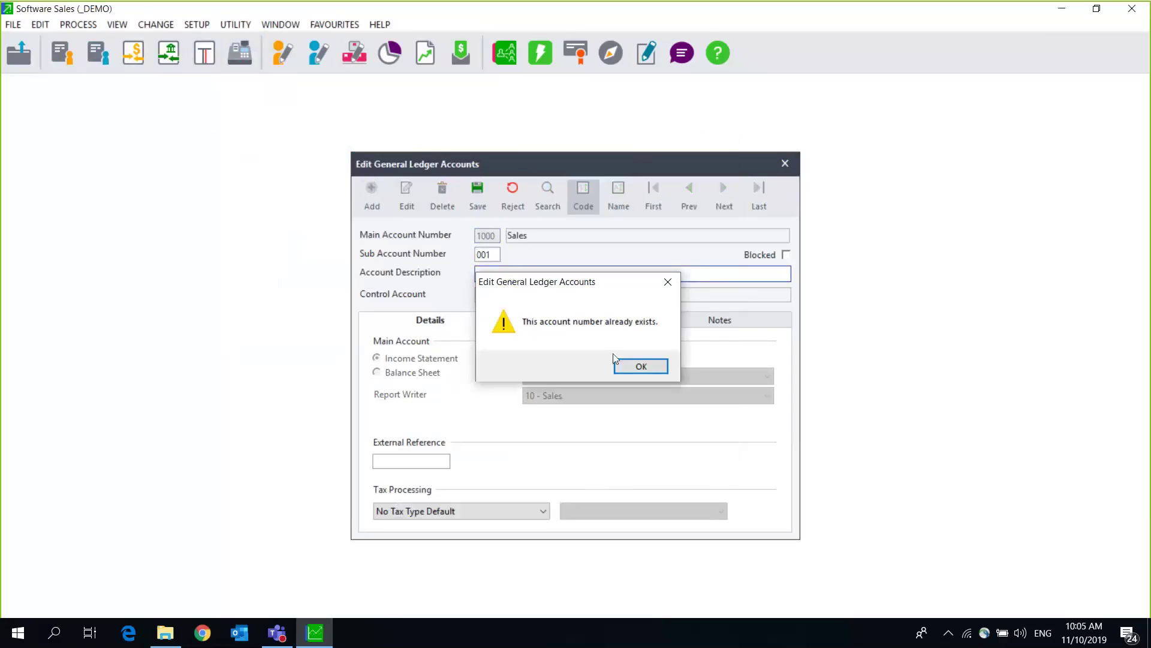
left_click(632, 360)
type("002")
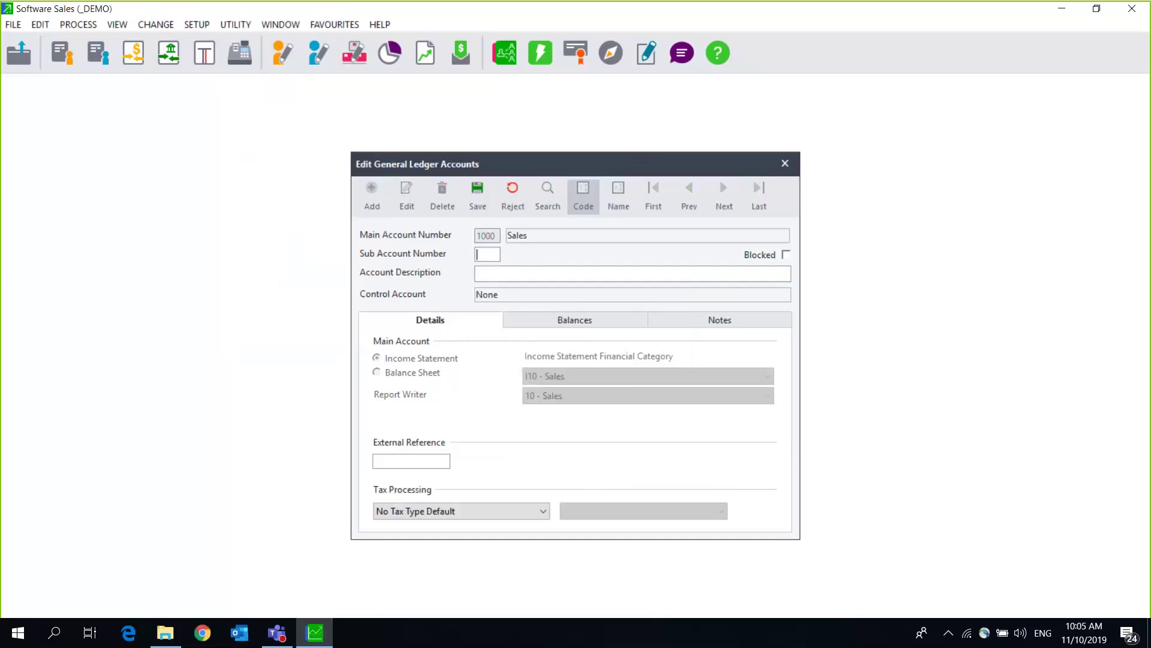
key("Tab")
type("Sales ")
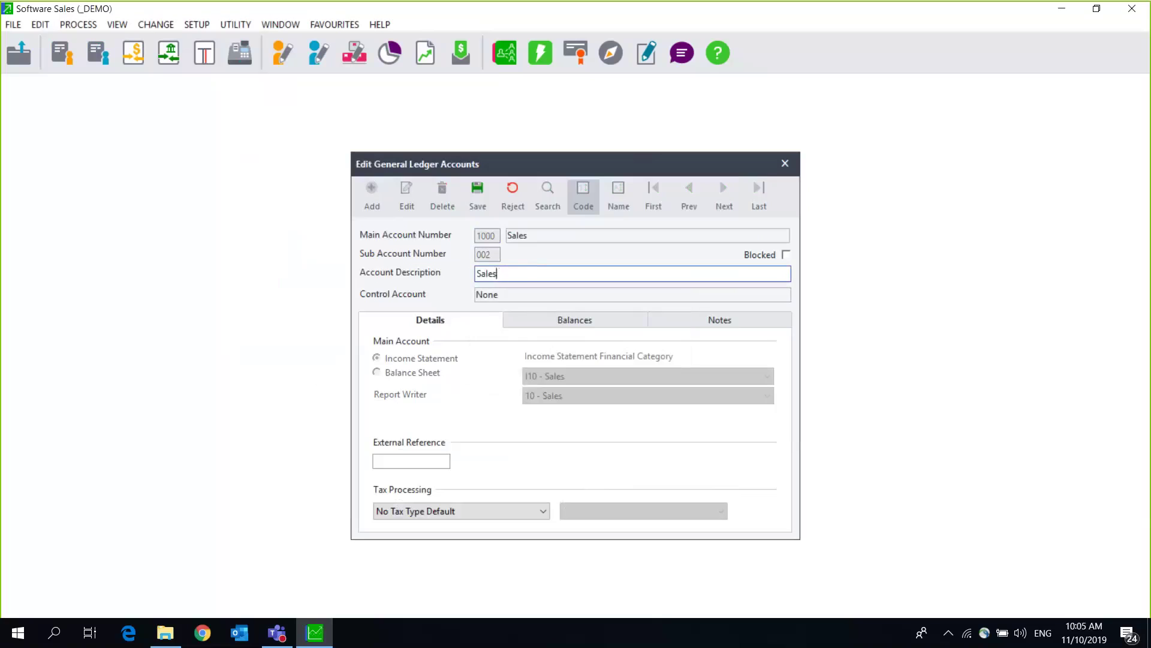
type("- JHB")
left_click(476, 195)
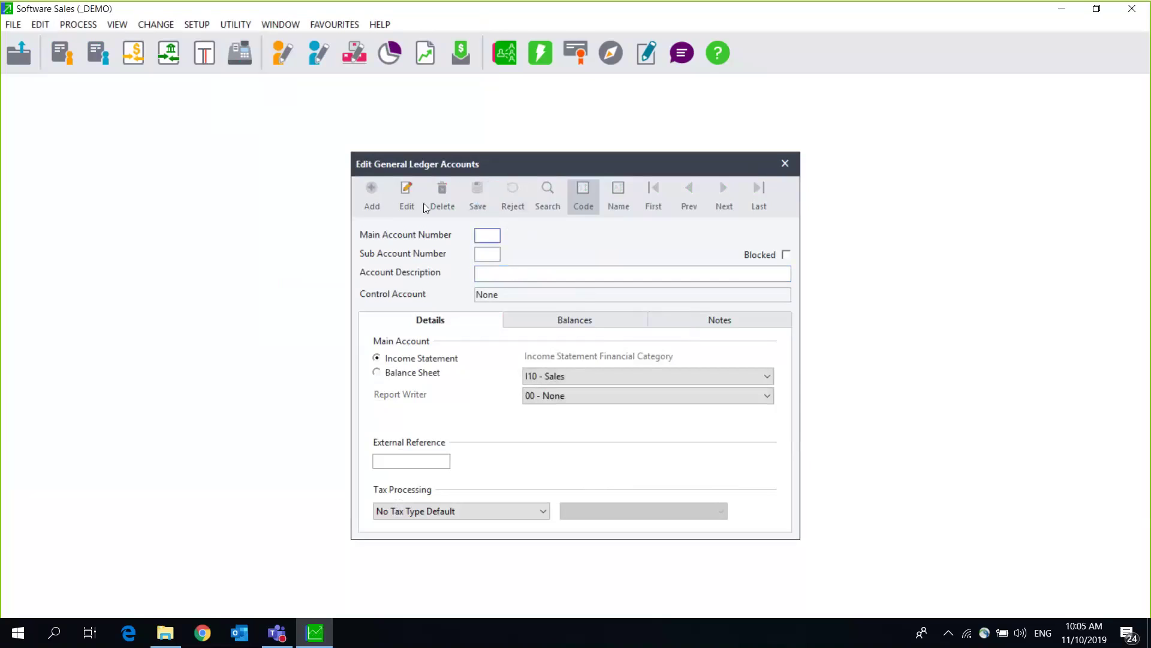
Step: Enter new sub-account 2000/002 with description 'COS - JHB'
type("2000")
key("Tab")
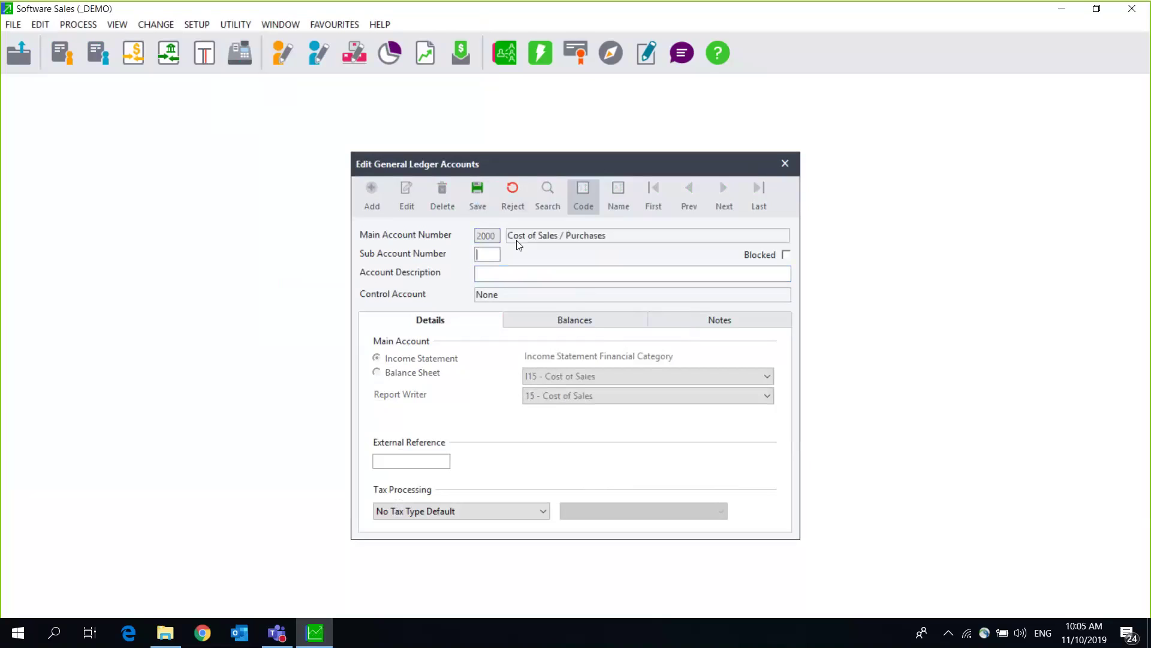
type("002")
key("Tab")
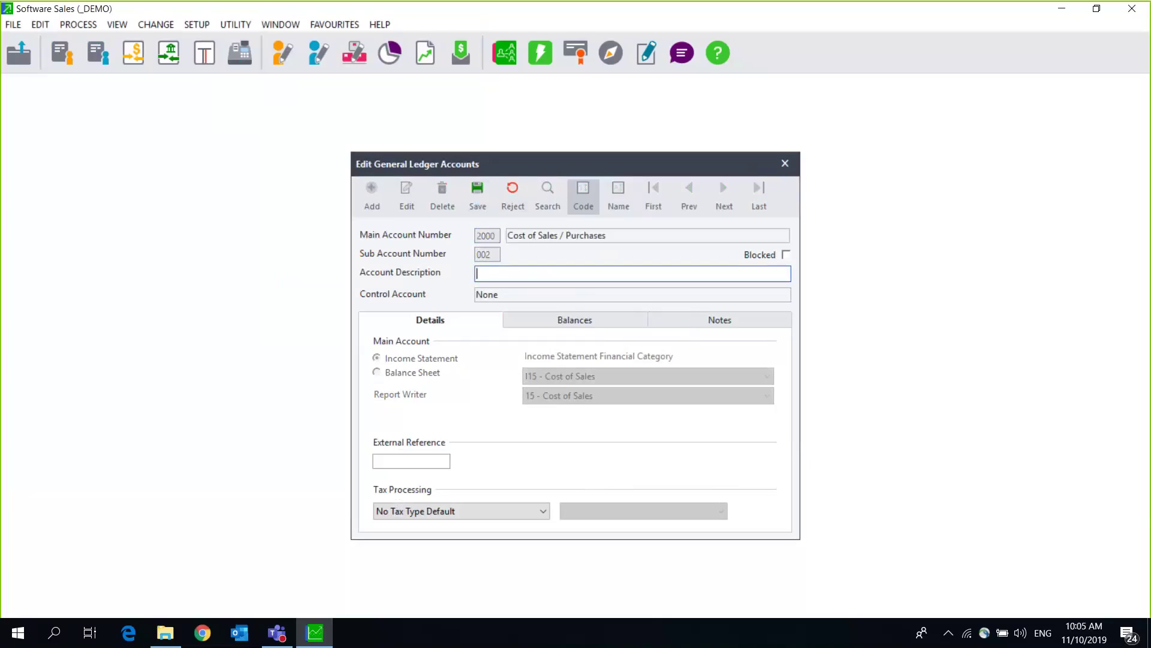
type("COS - JHB")
Step: Save account 2000/002 COS - JHB, then unlock inventory setup and show Integration / Groups
left_click(485, 199)
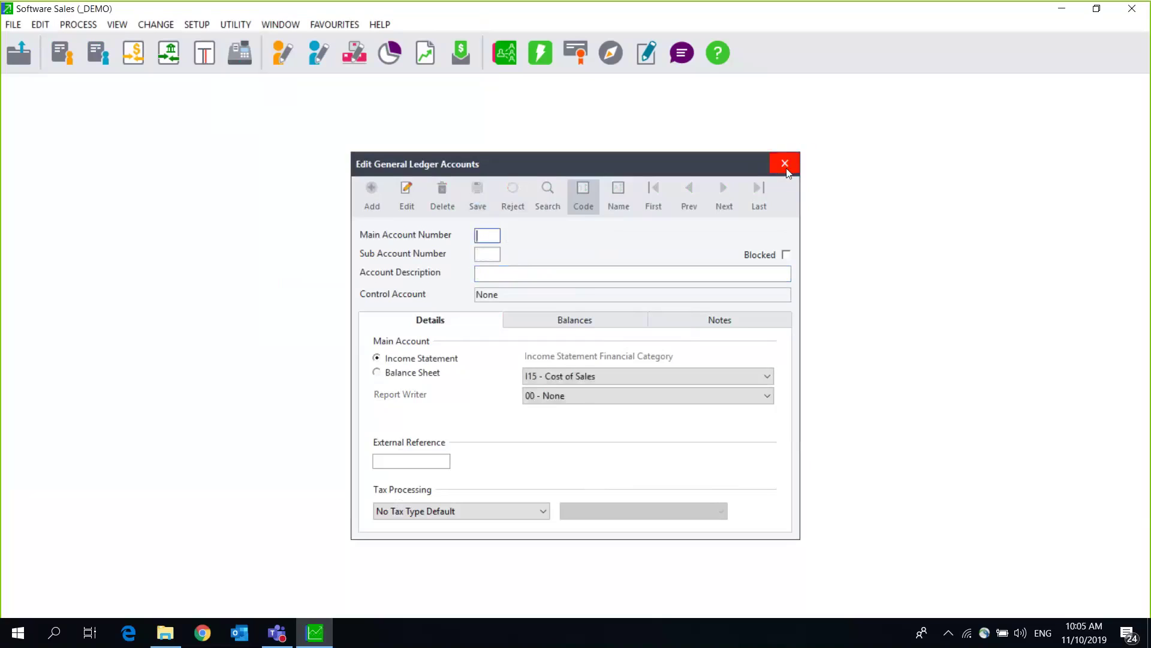
left_click(786, 166)
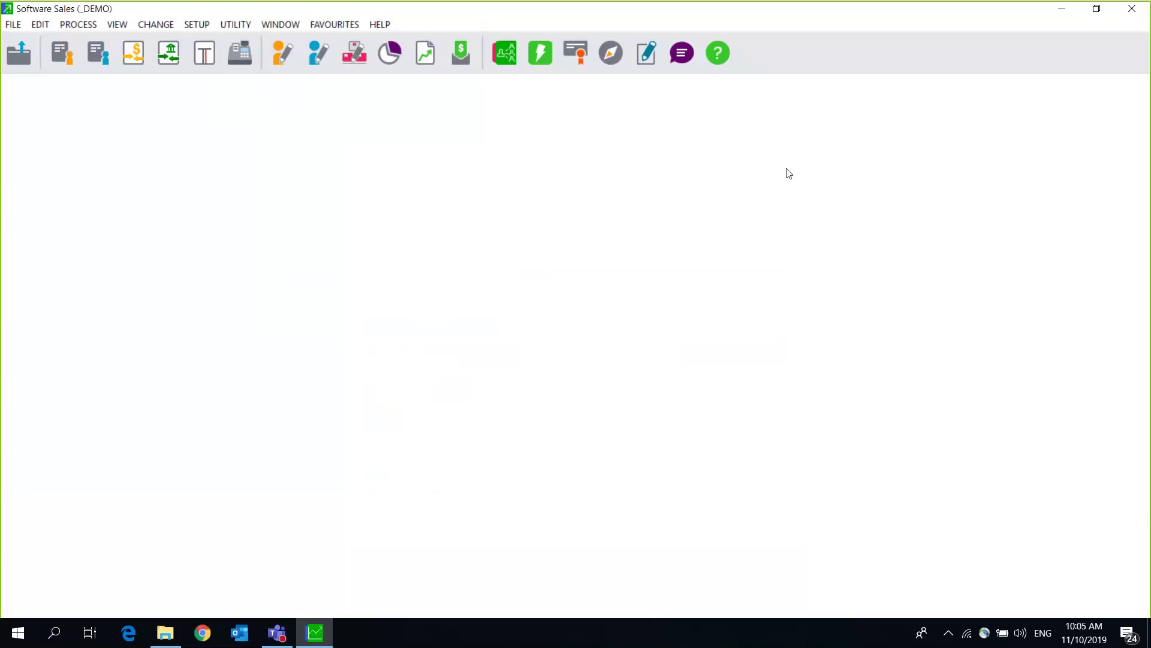
left_click(202, 27)
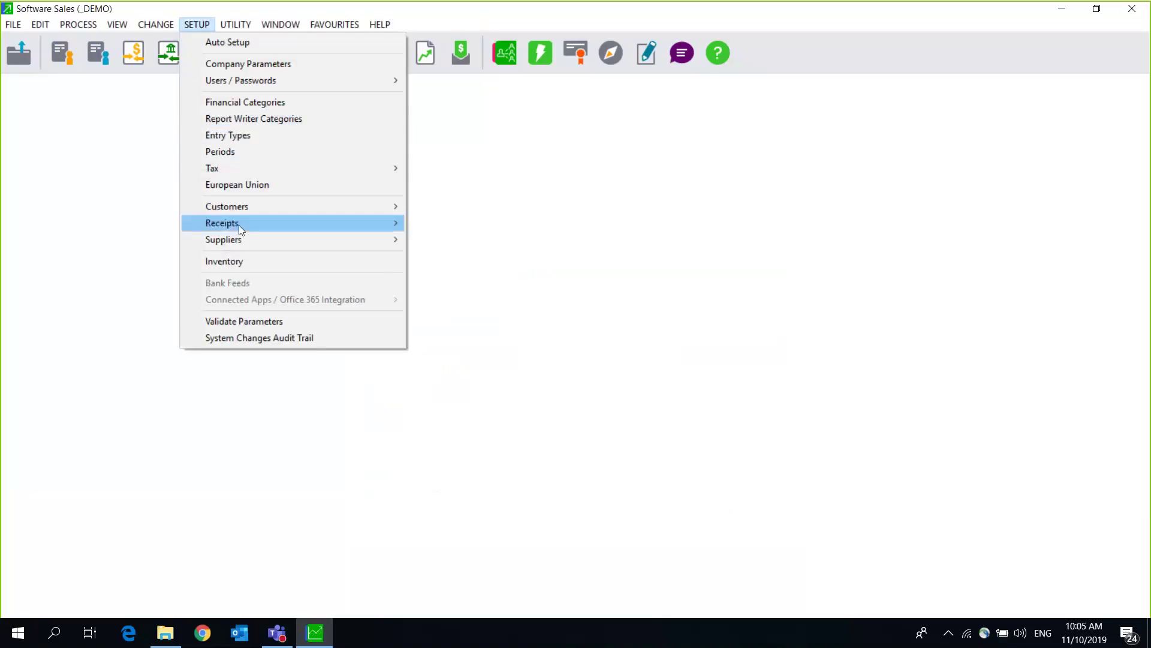
left_click(236, 261)
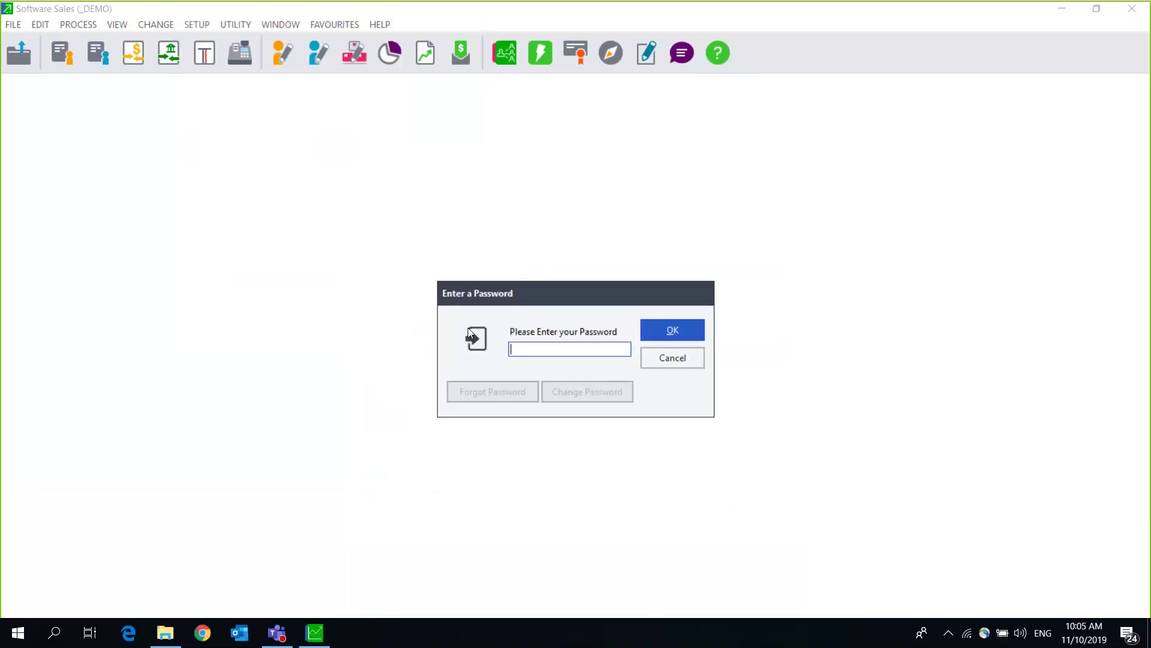
type("****")
key("Return")
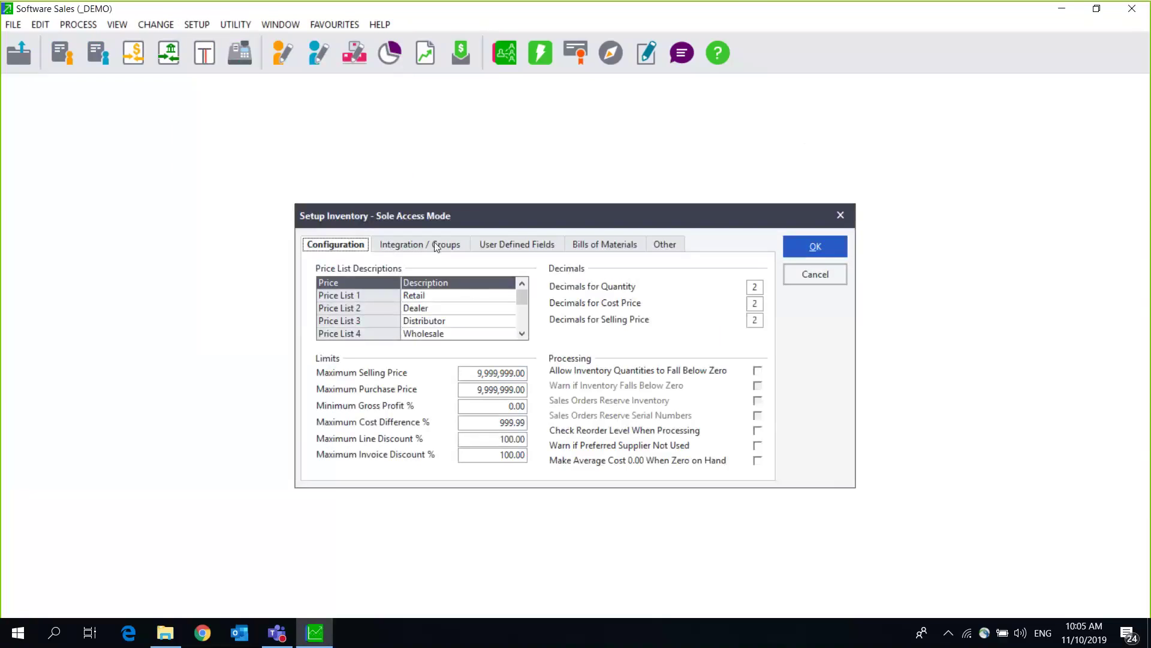
left_click(437, 245)
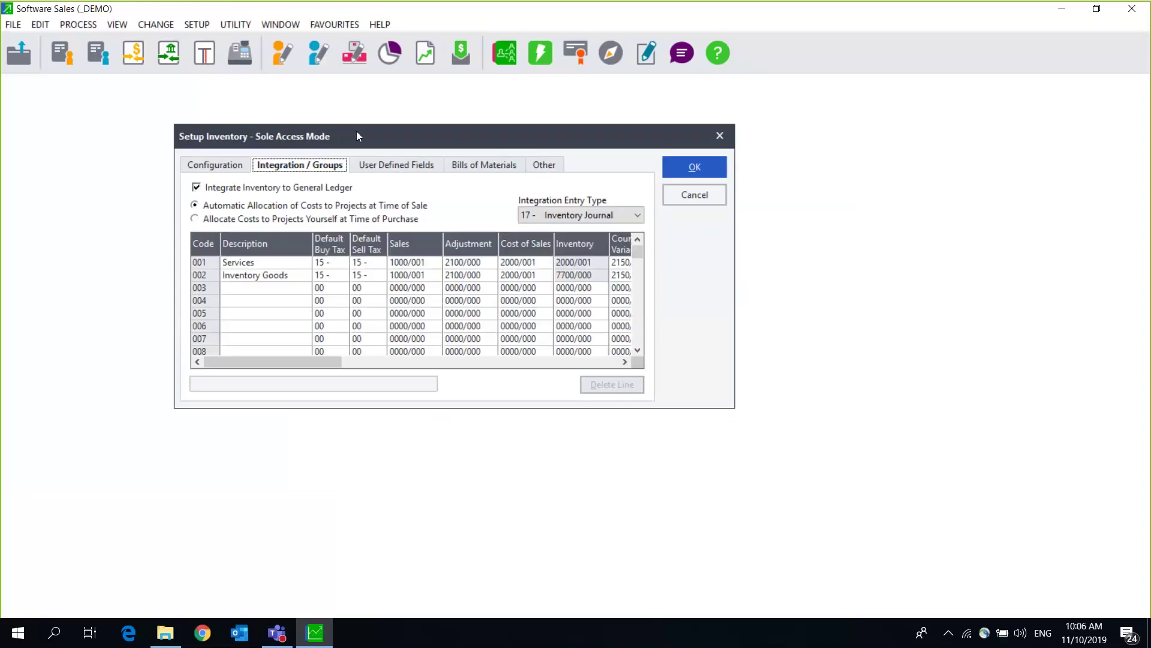
Step: Change group 002's description from Inventory Goods to 'Inv goods JHB' and confirm with OK
left_click(262, 290)
left_click(261, 279)
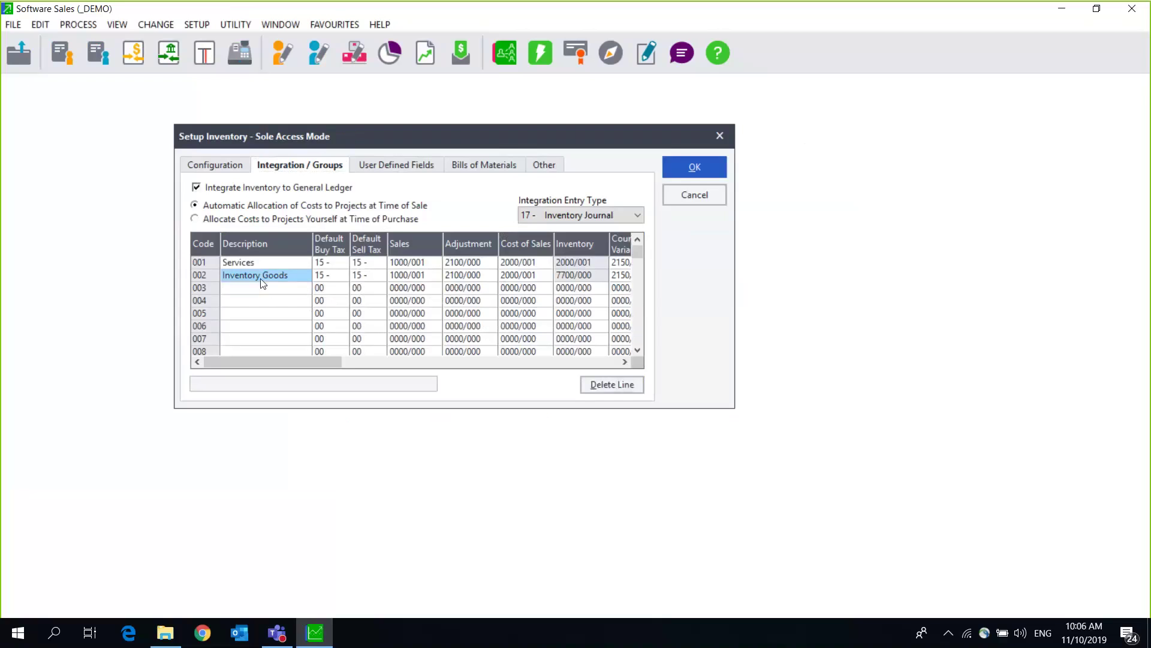
key("BackSpace")
type("Inv")
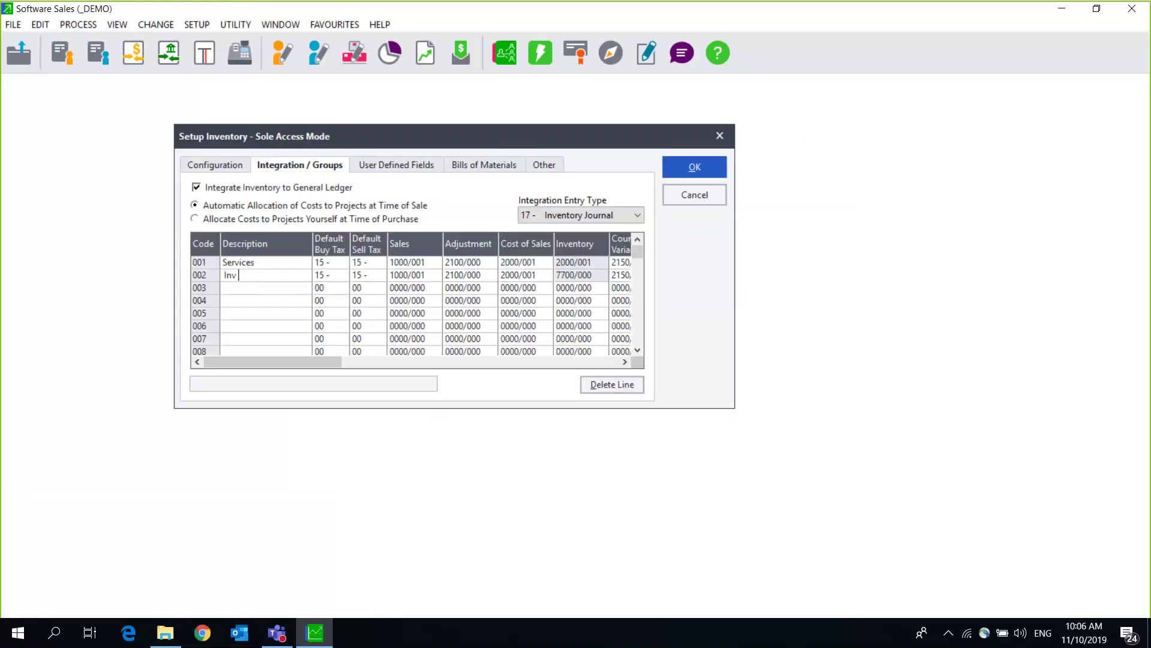
type(" goods jhb")
key("BackSpace")
key("BackSpace")
key("BackSpace")
type("JHB")
left_click(234, 289)
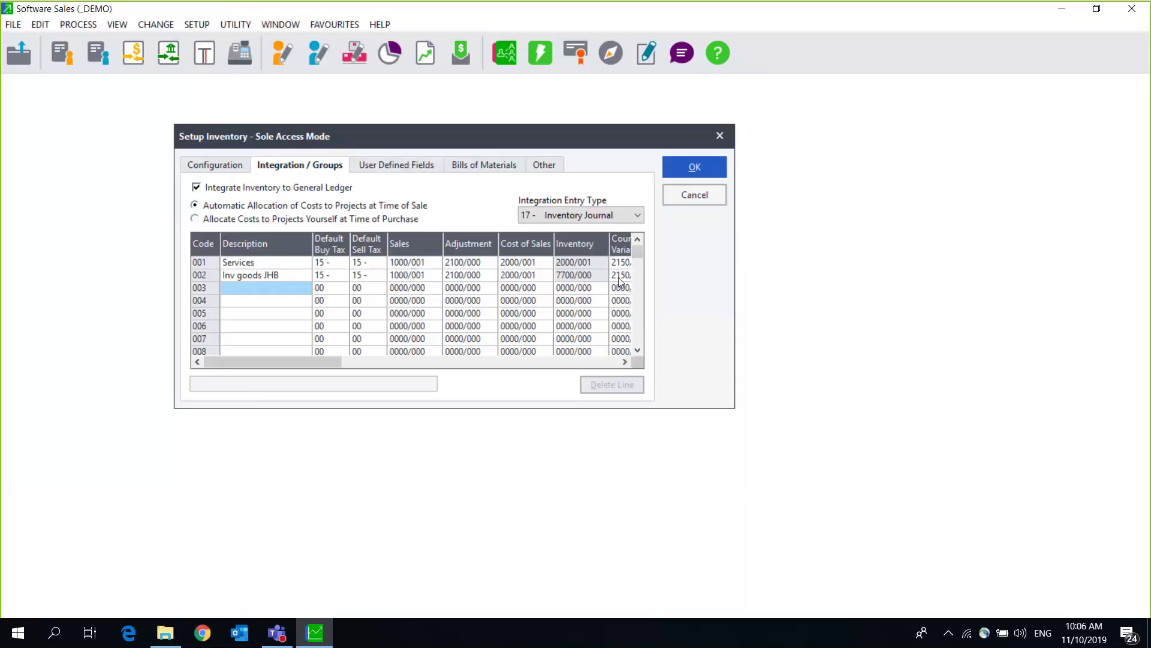
left_click(698, 168)
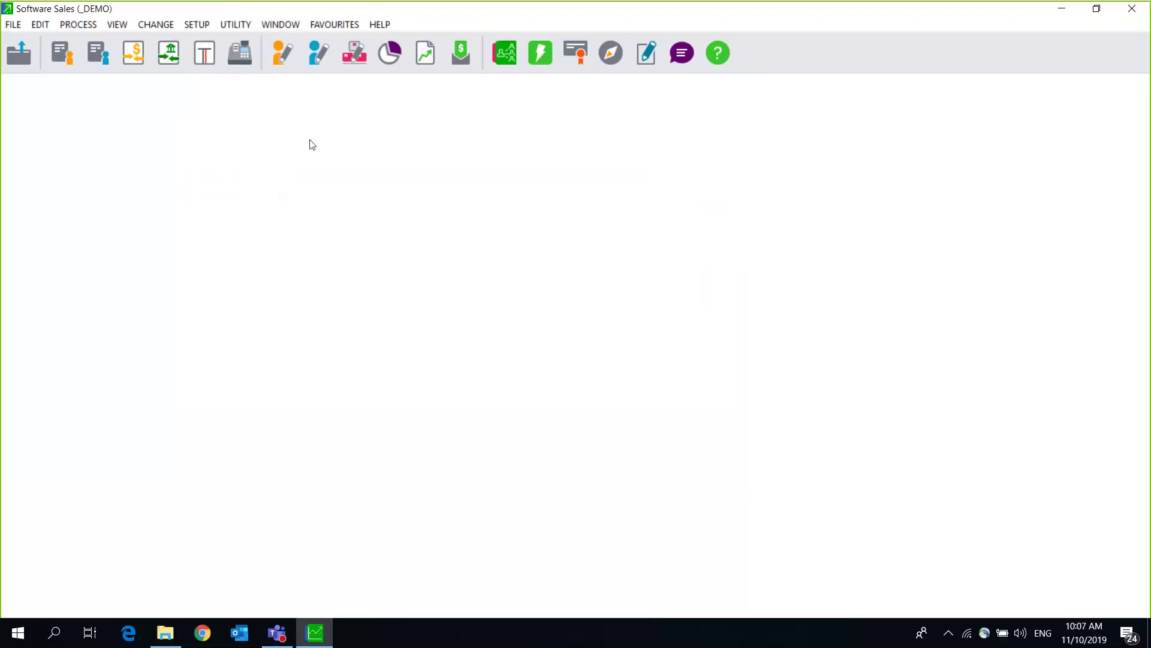
Step: Launch the Link Inventory Items Assistant for store CT - Cape Town Branch and reach Operation
left_click(39, 24)
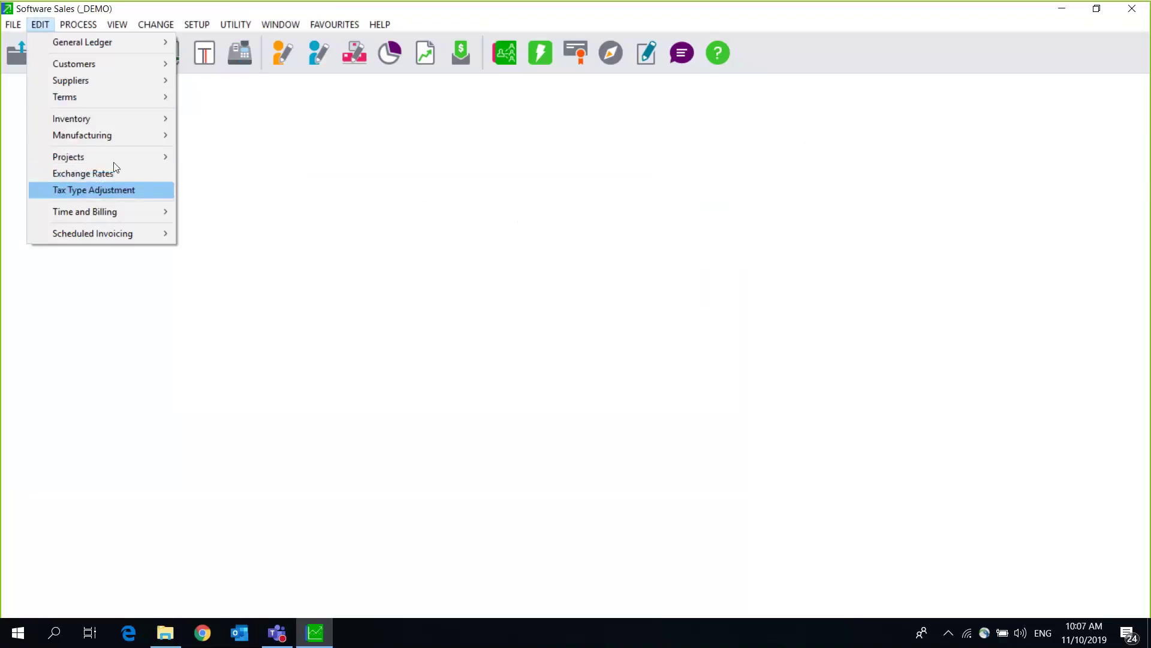
mouse_move(112, 120)
left_click(217, 135)
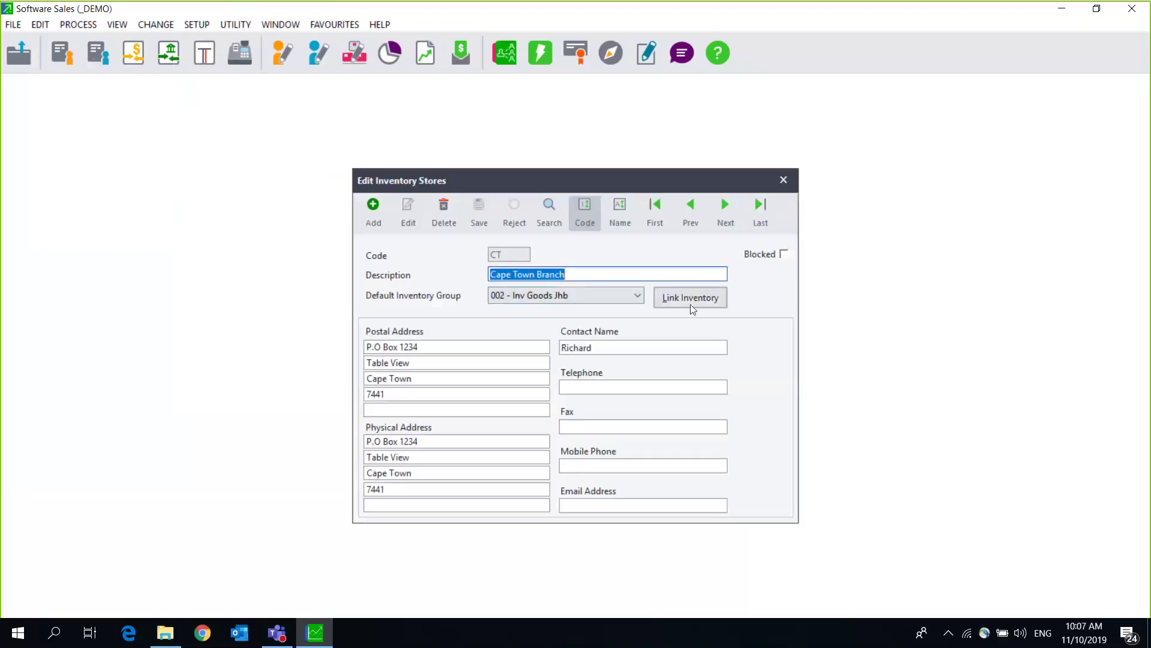
left_click(693, 300)
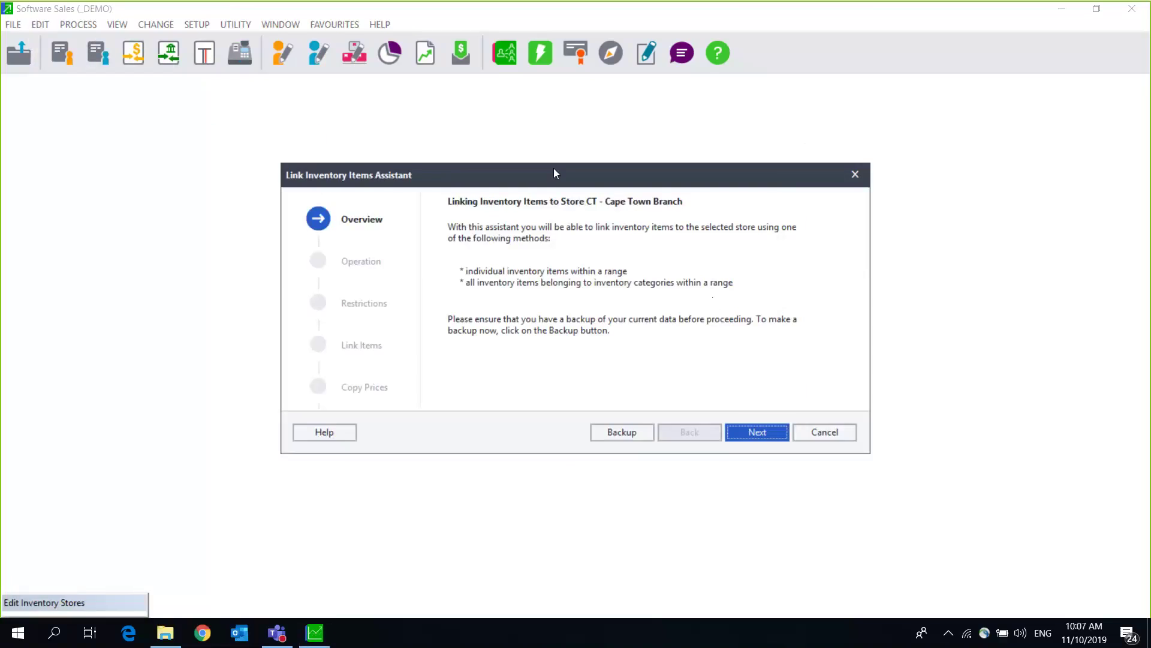
left_click_drag(552, 175, 379, 123)
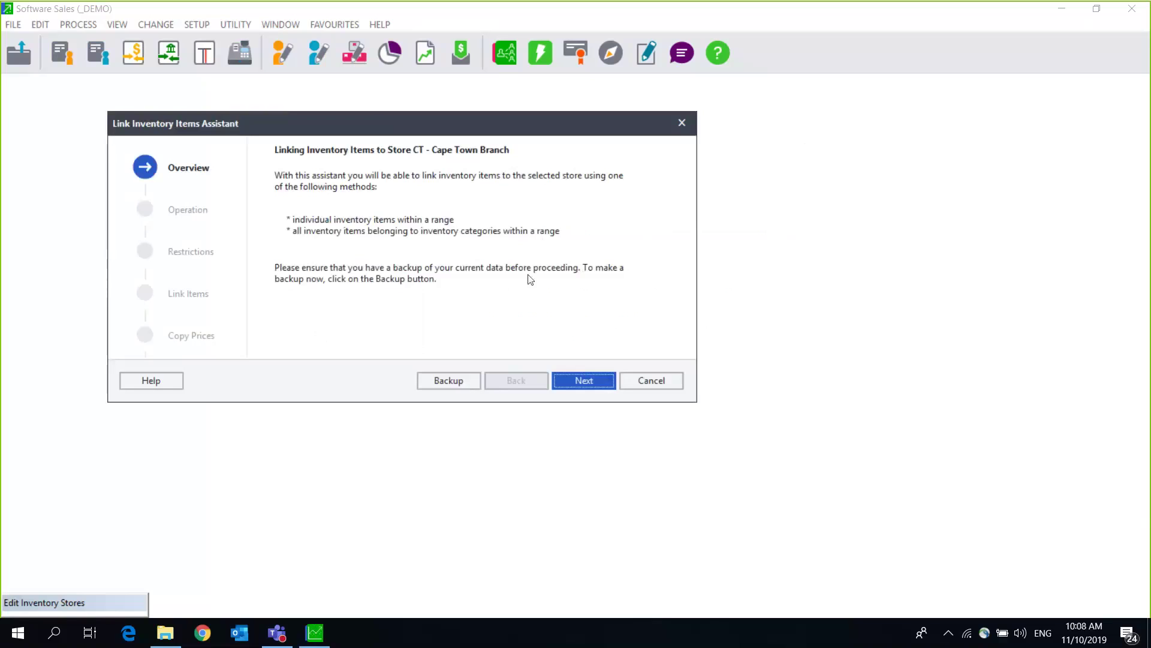
left_click(577, 386)
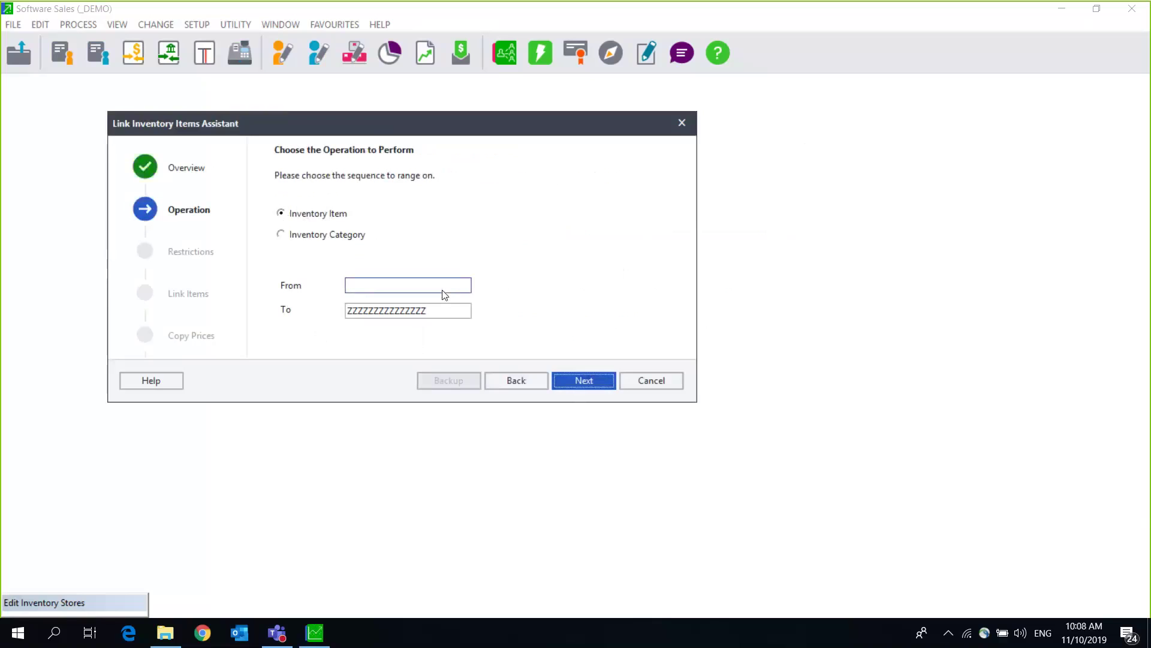
Step: Keep the item range blank to ZZZ without choosing a start item, and continue to Restrictions
left_click(460, 288)
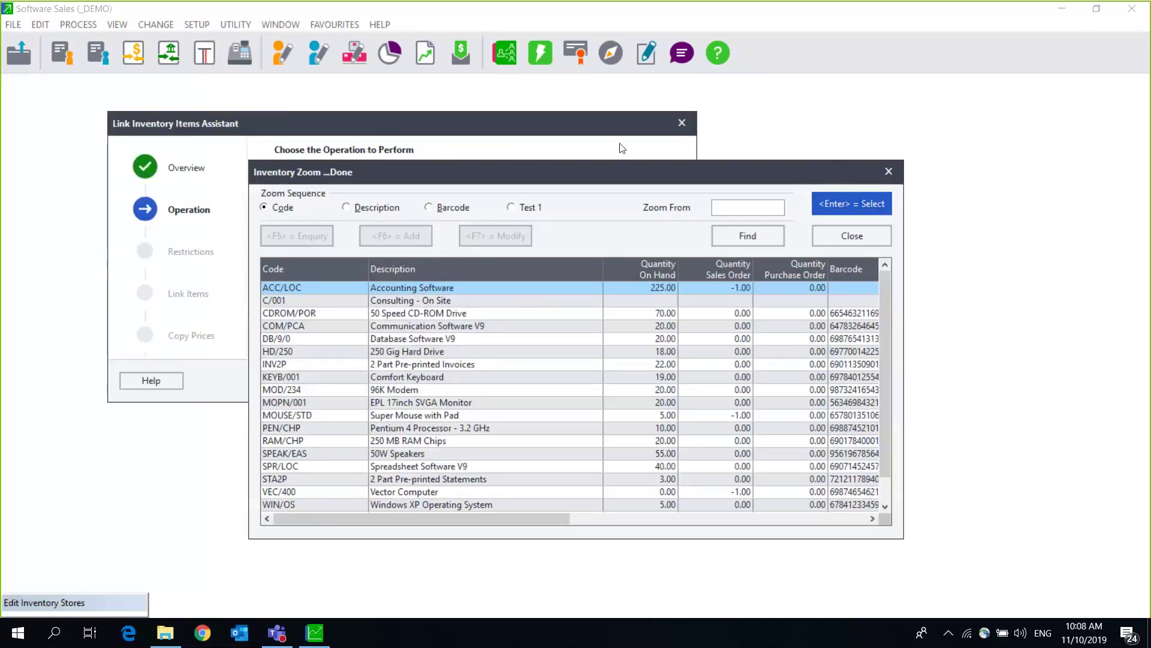
left_click_drag(803, 168, 593, 137)
left_click(679, 148)
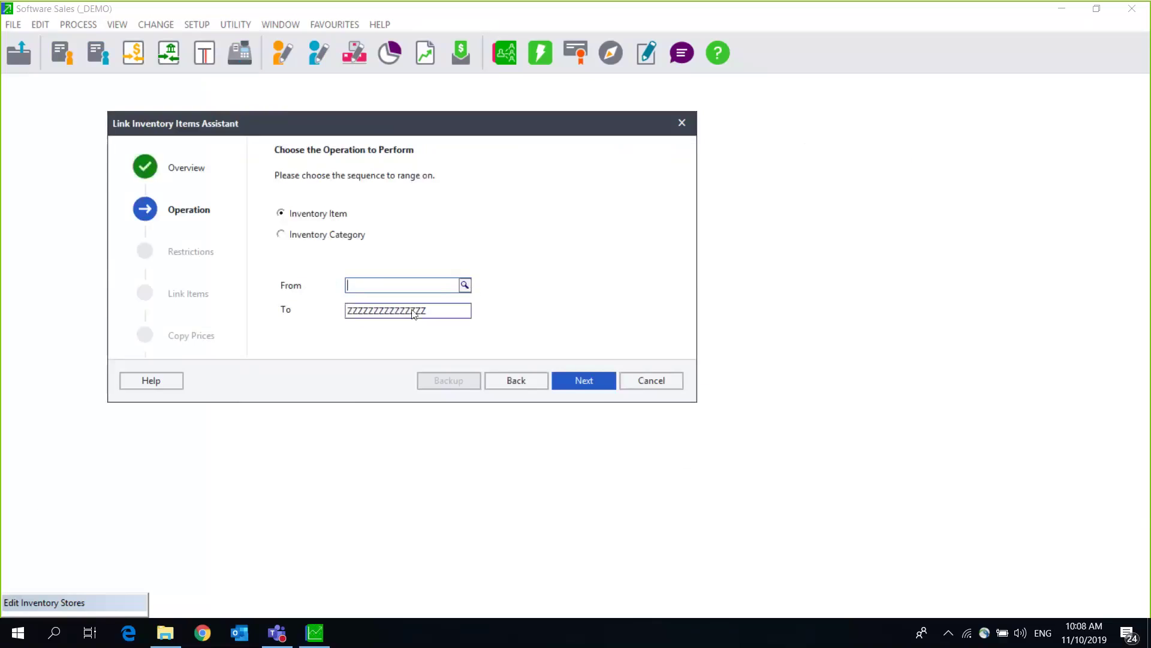
left_click(465, 285)
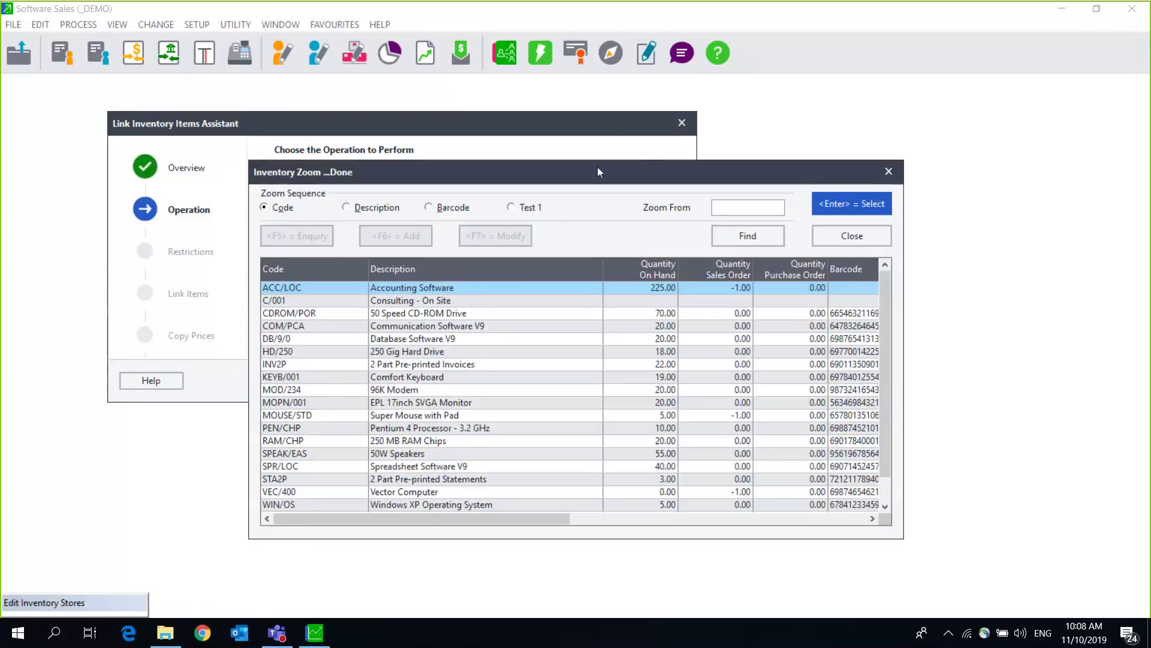
key("Escape")
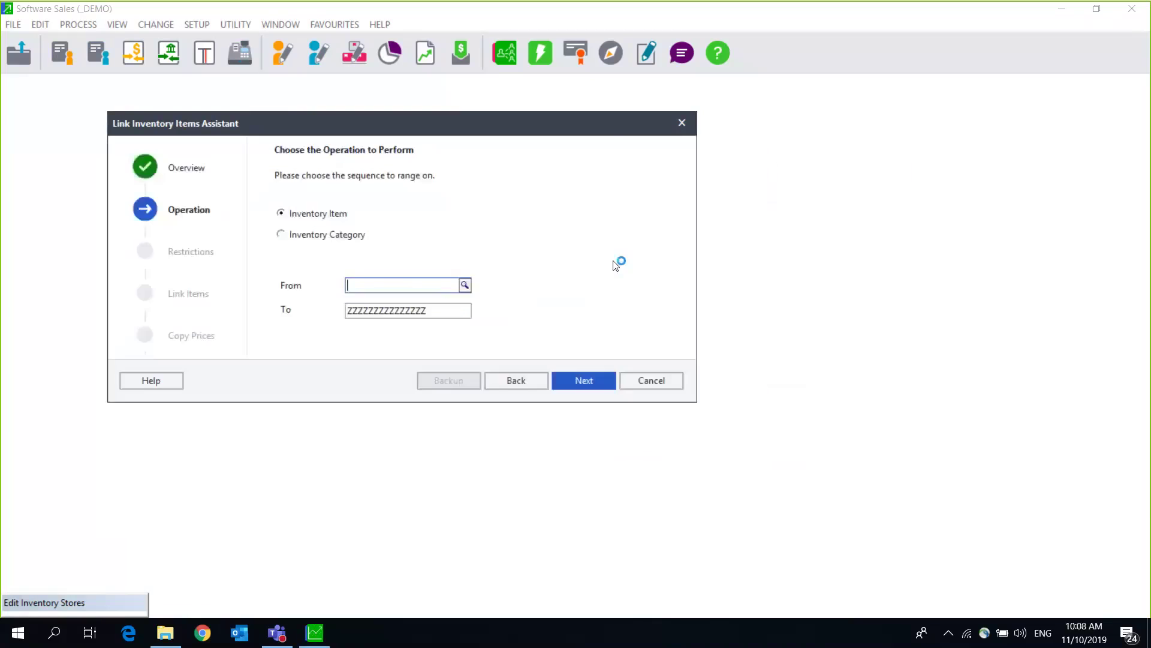
left_click(575, 386)
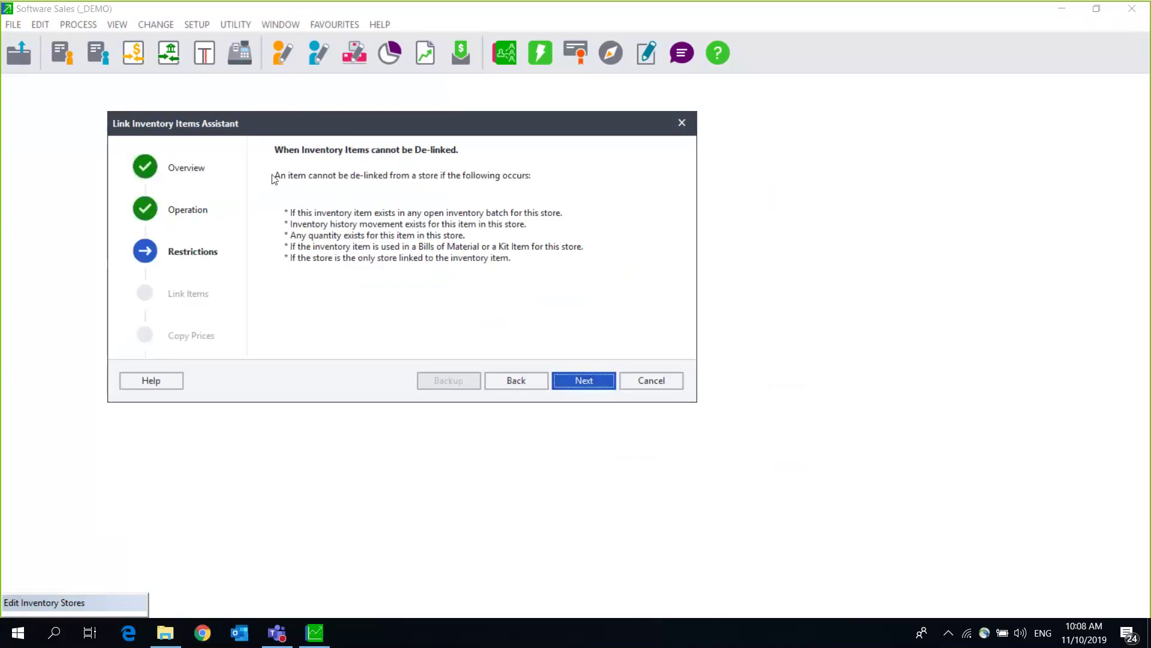
Step: Advance past the Restrictions page to the Link Items list, briefly stepping back once
left_click(587, 384)
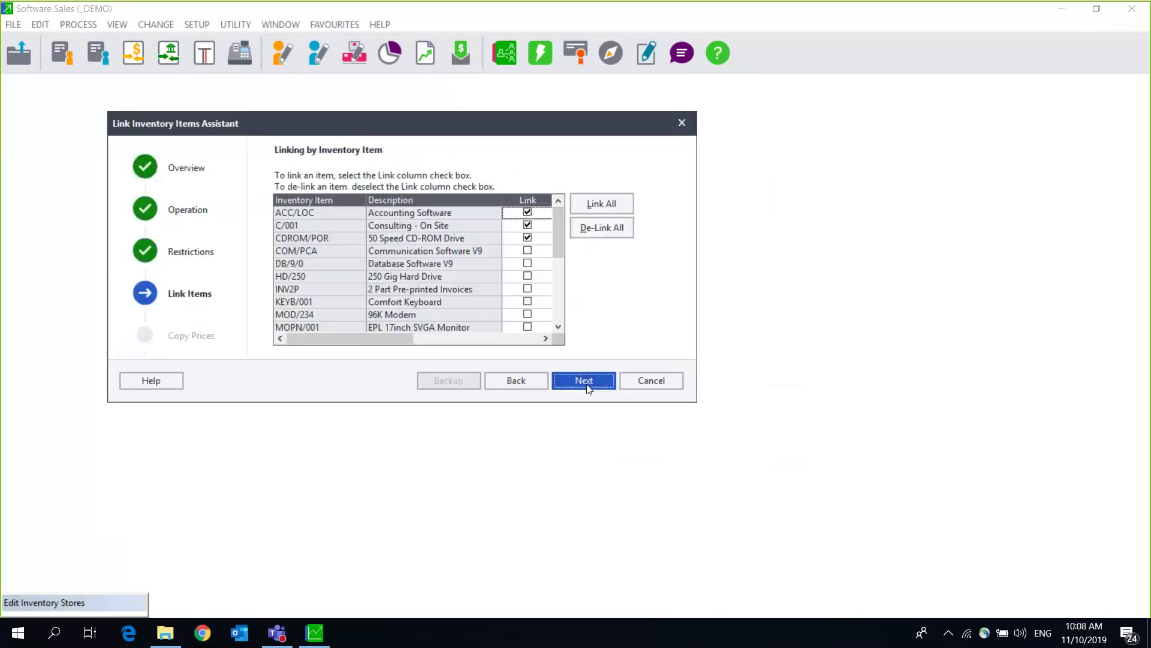
left_click(508, 380)
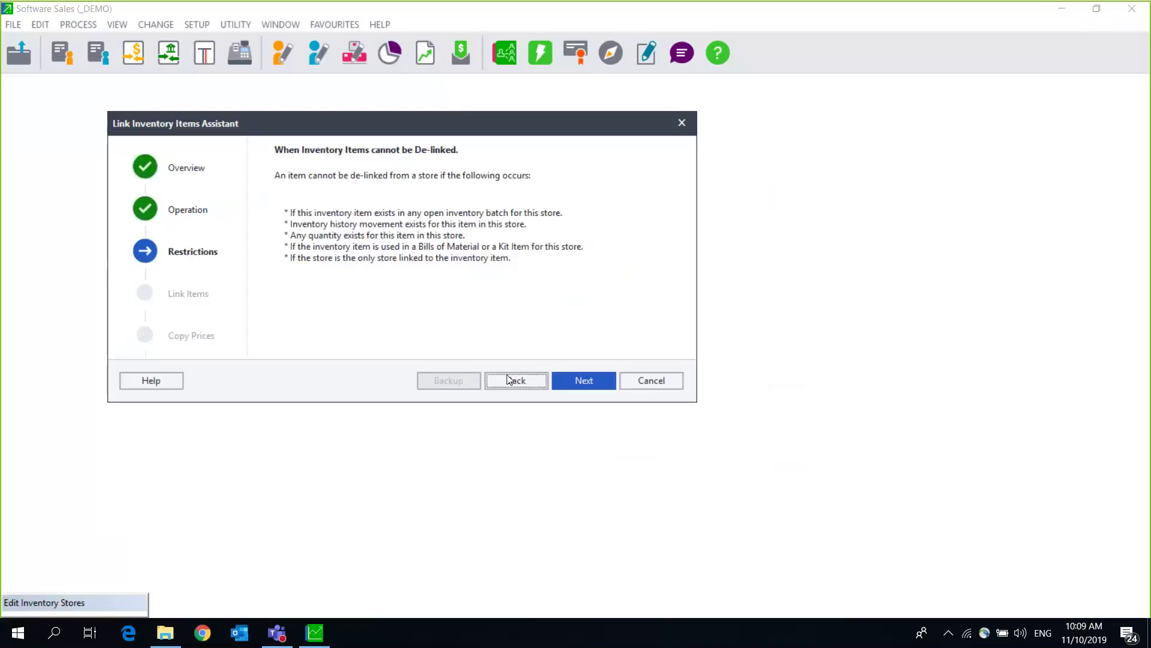
left_click(579, 387)
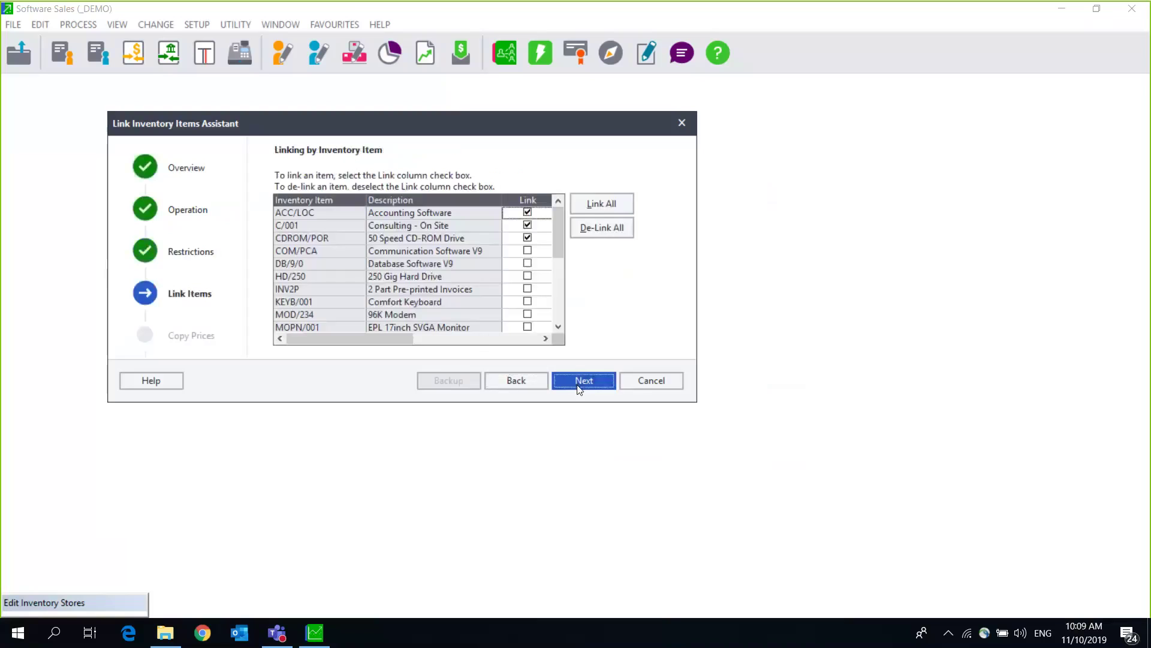
Step: Try de-linking ACC/LOC, which is refused, then toggle the DB/9/0 link box
left_click(533, 214)
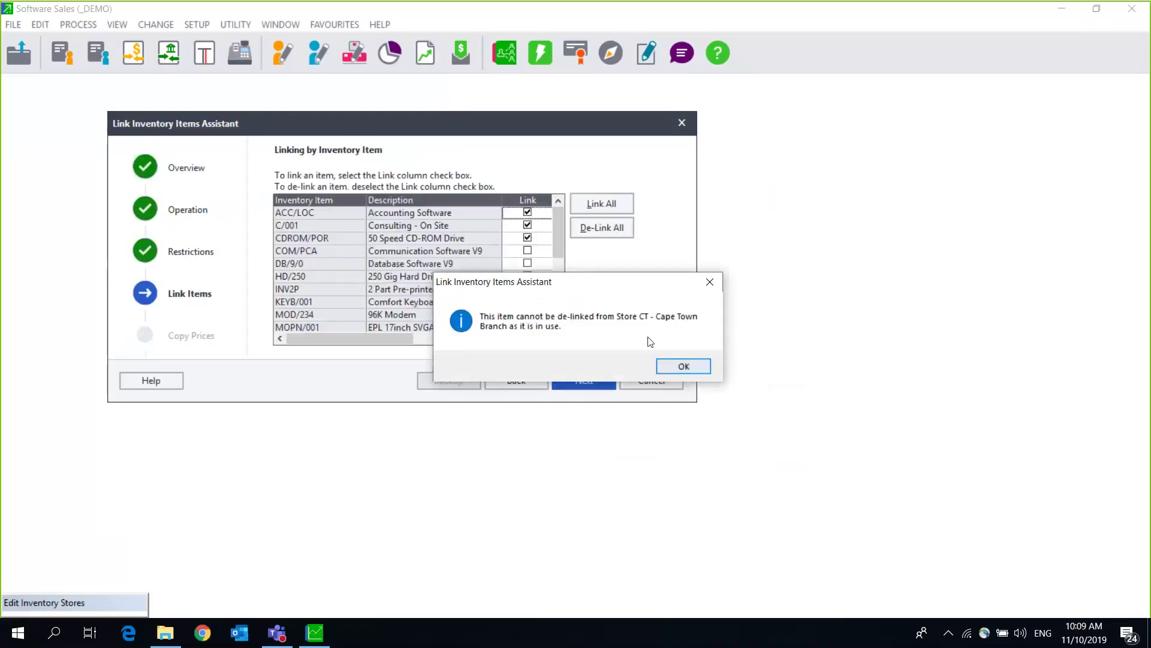
left_click(683, 367)
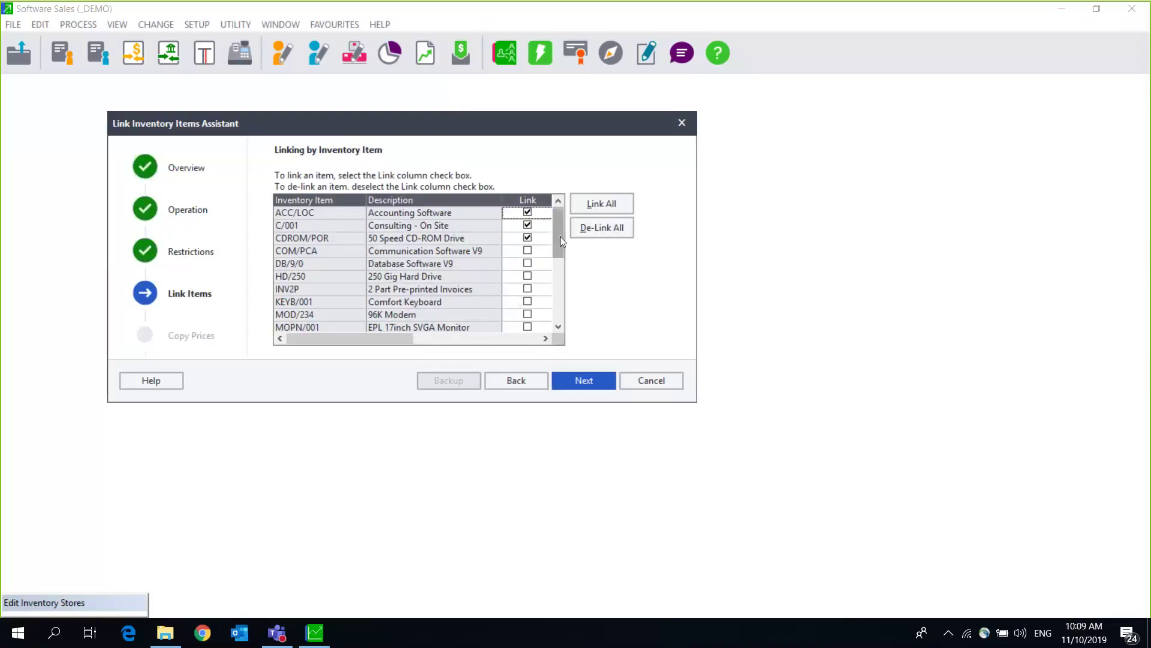
left_click_drag(560, 236, 565, 330)
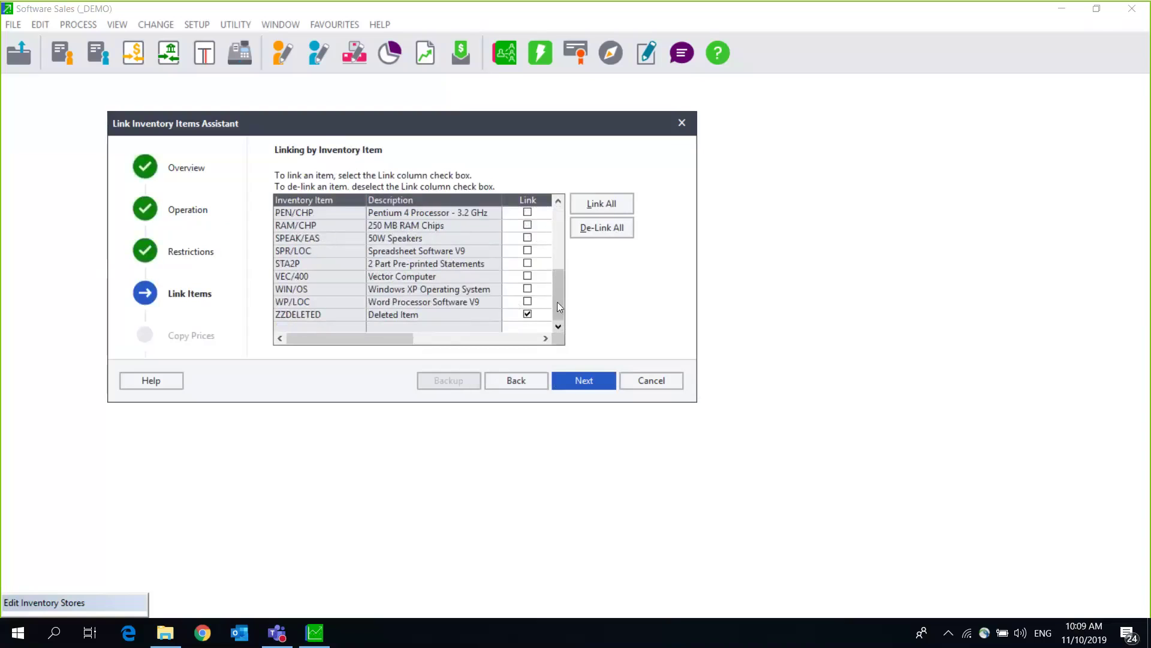
left_click_drag(557, 277, 555, 217)
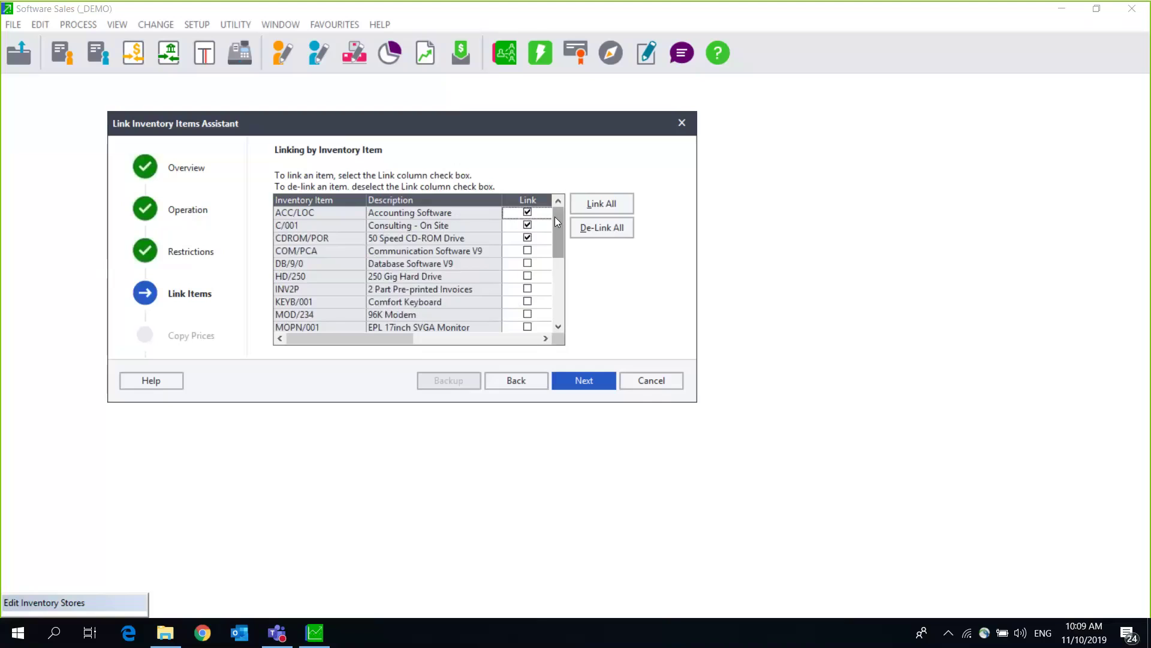
left_click(528, 263)
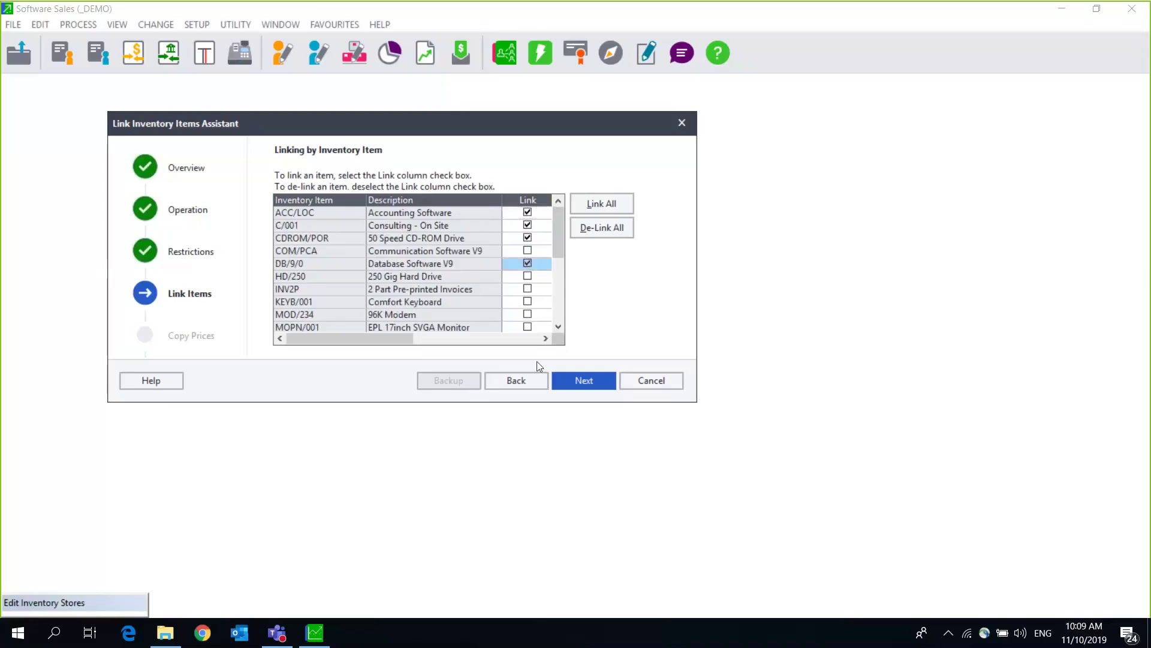
left_click(558, 329)
left_click(559, 328)
left_click(558, 329)
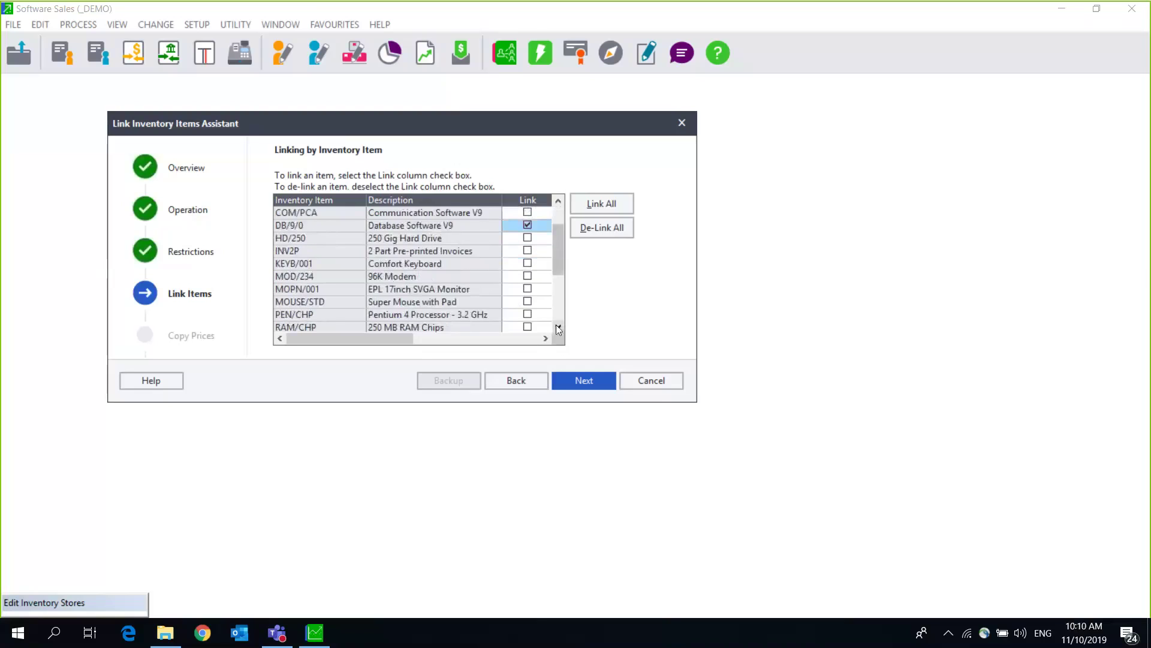
left_click(559, 328)
left_click(558, 329)
left_click(558, 328)
left_click(558, 328)
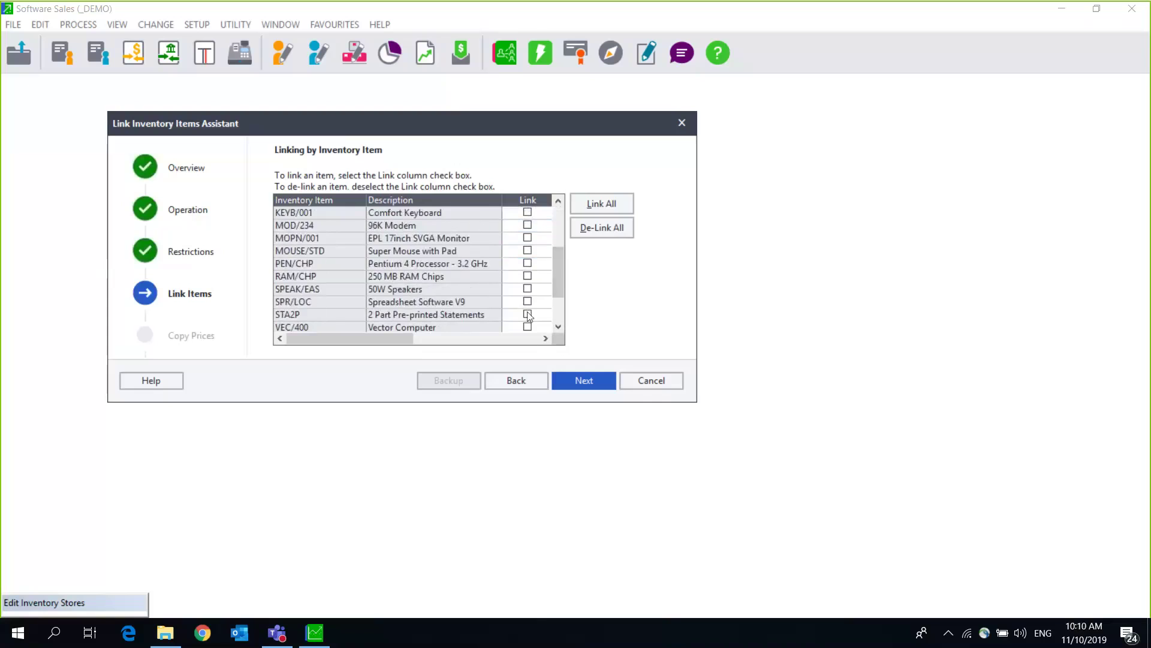
Step: Try Link All and De-Link All, acknowledging that not all items can be de-linked
left_click(590, 203)
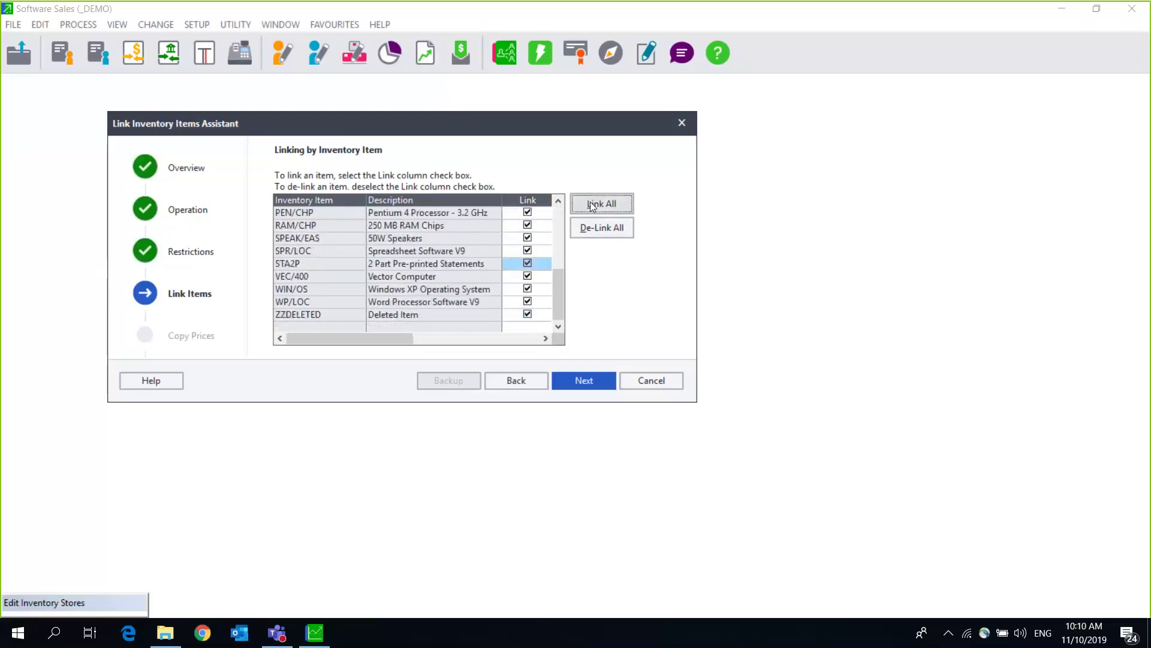
left_click(592, 229)
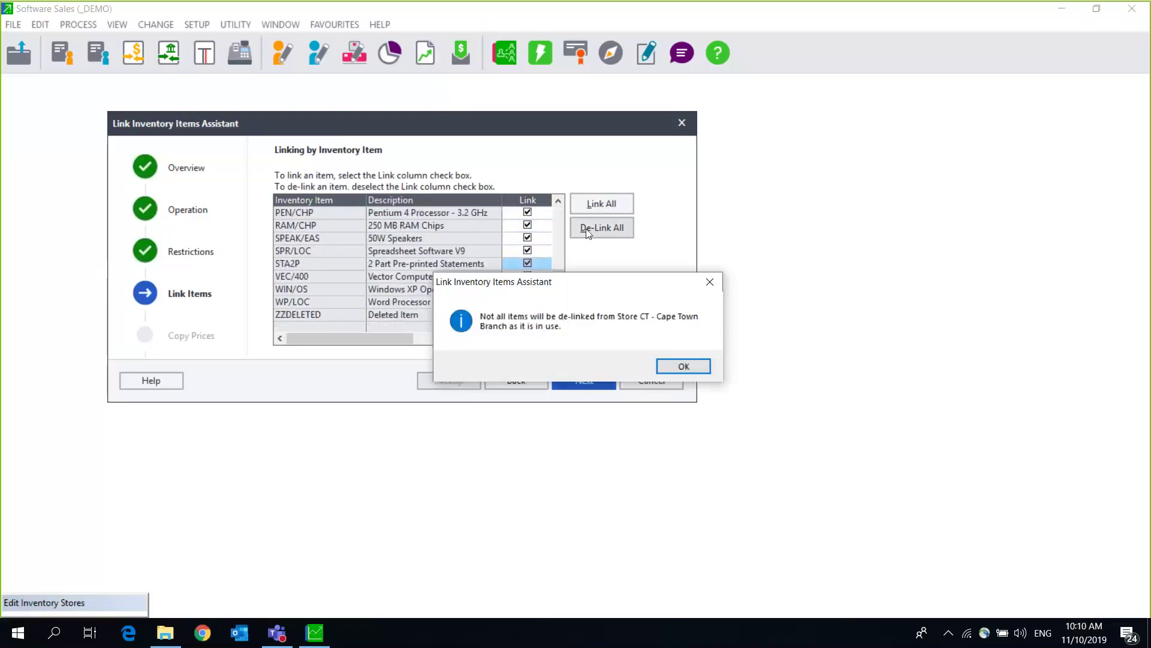
left_click(685, 367)
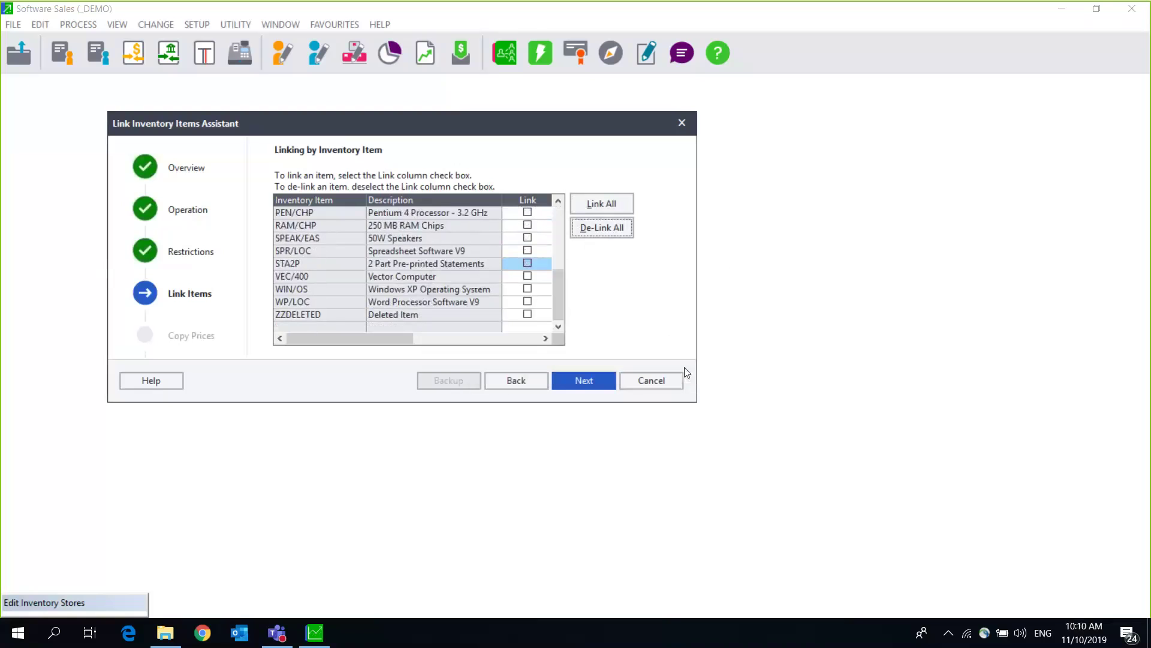
Step: Link ACC/LOC, C/001, COM/PCA and DB/9/0 to the Cape Town store and continue
scroll(556, 203, "up", 5)
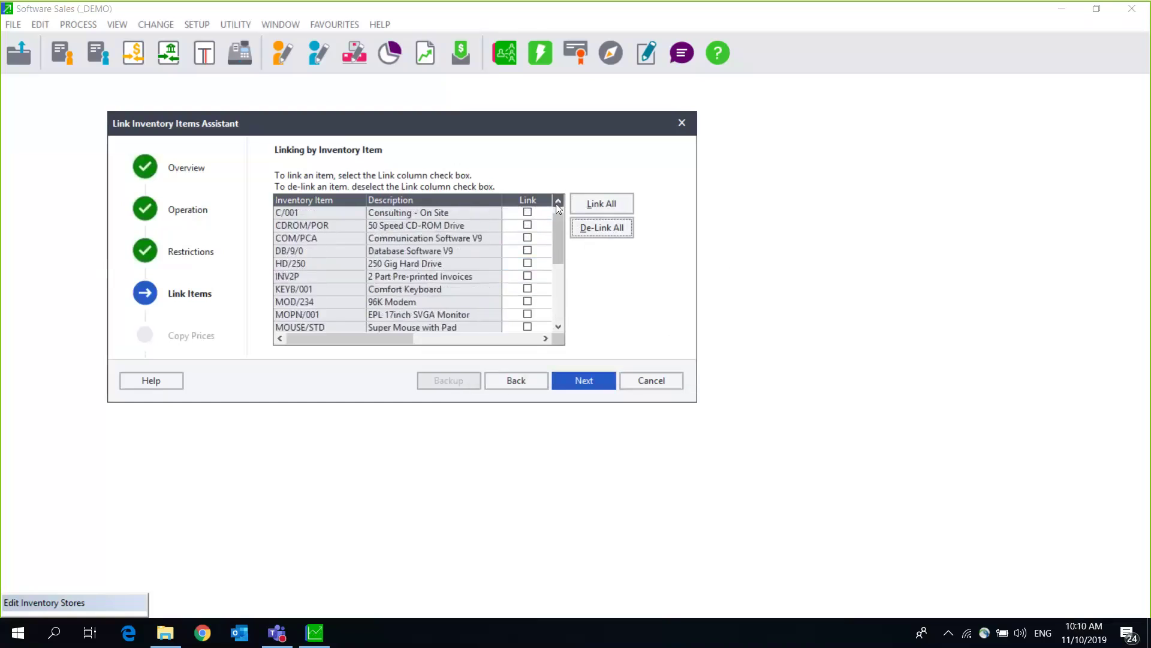
left_click(519, 210)
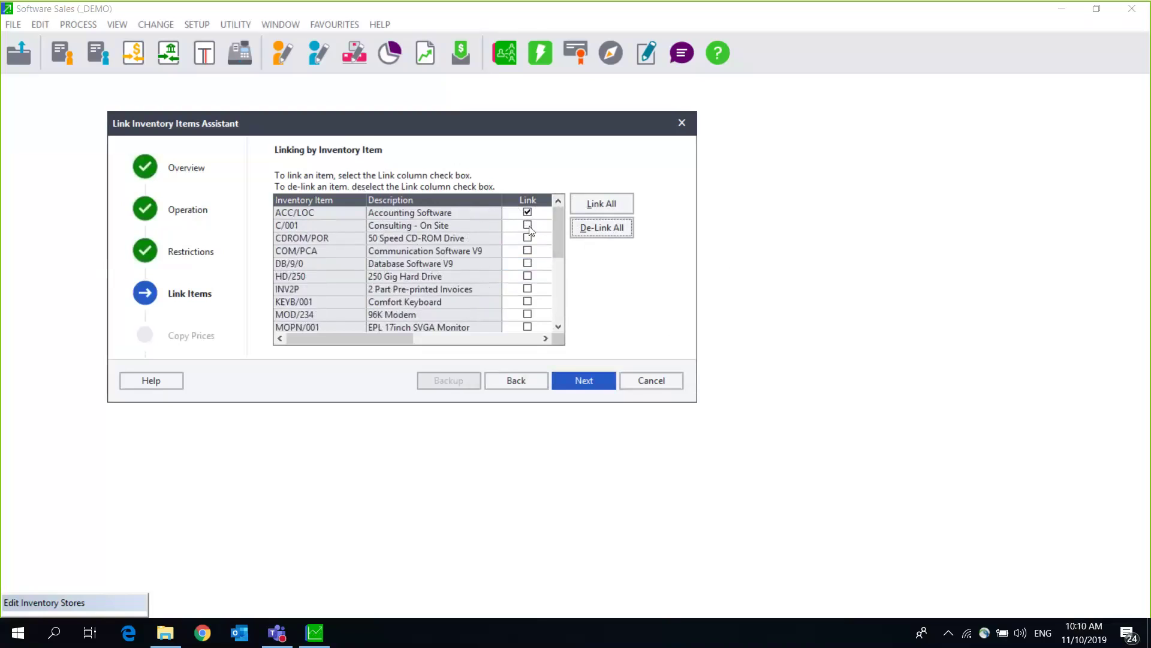
left_click(528, 229)
left_click(527, 251)
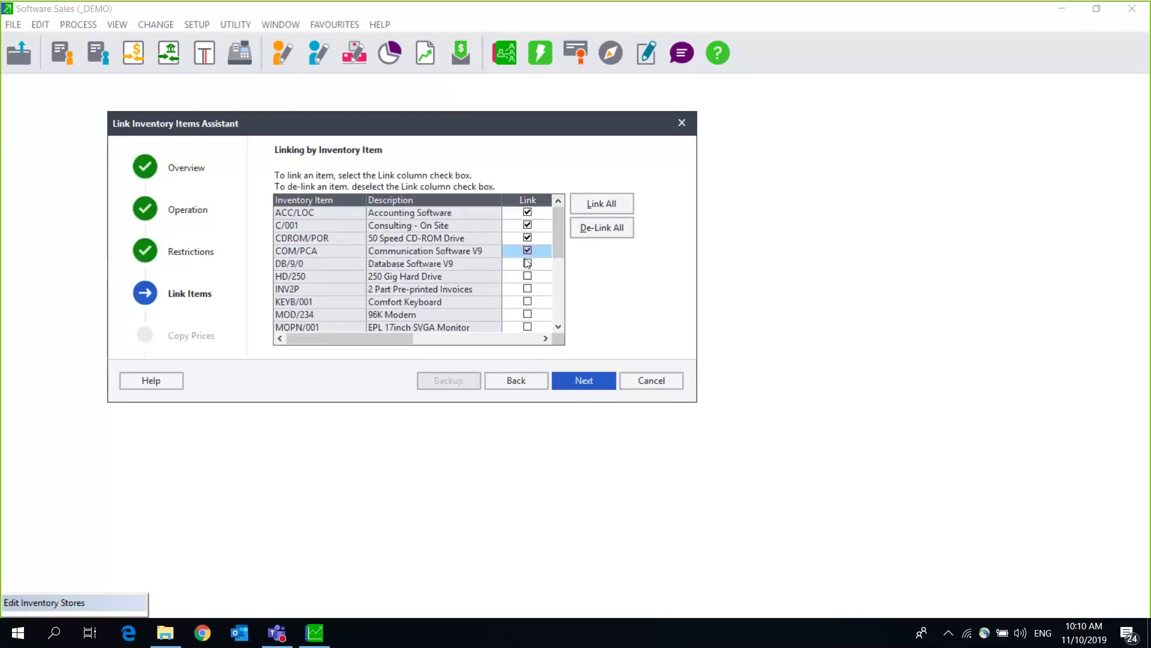
left_click(527, 263)
left_click(583, 387)
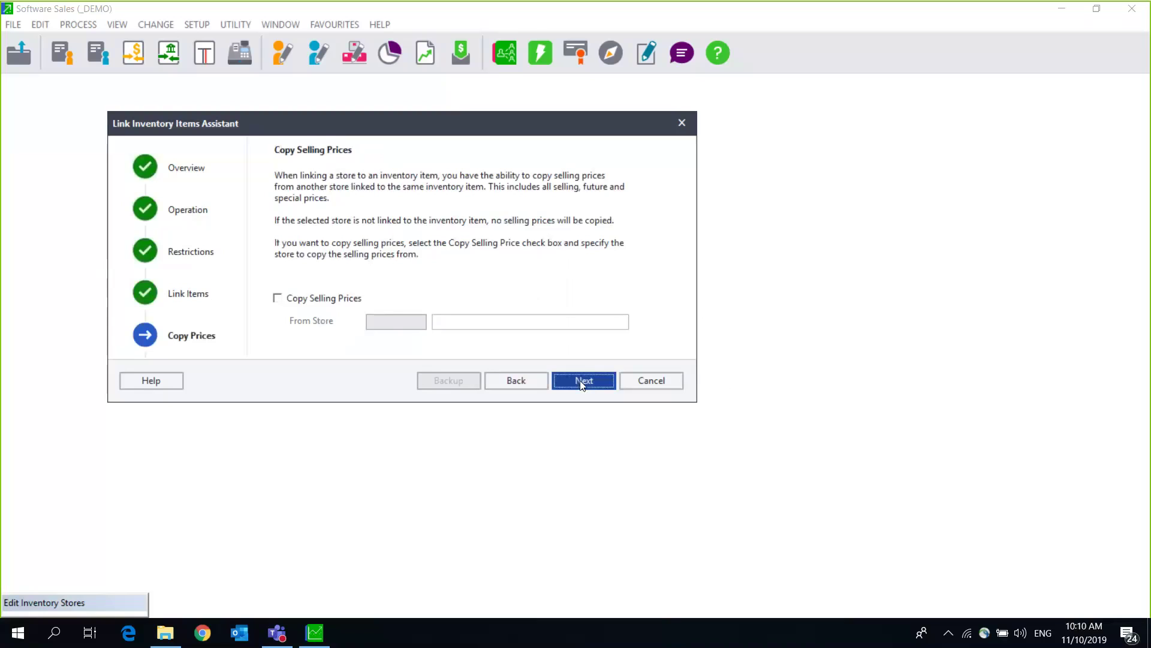
Step: Copy selling prices from JHB - Johannesburg Branch and run the item linking to completion
left_click(279, 298)
left_click(413, 322)
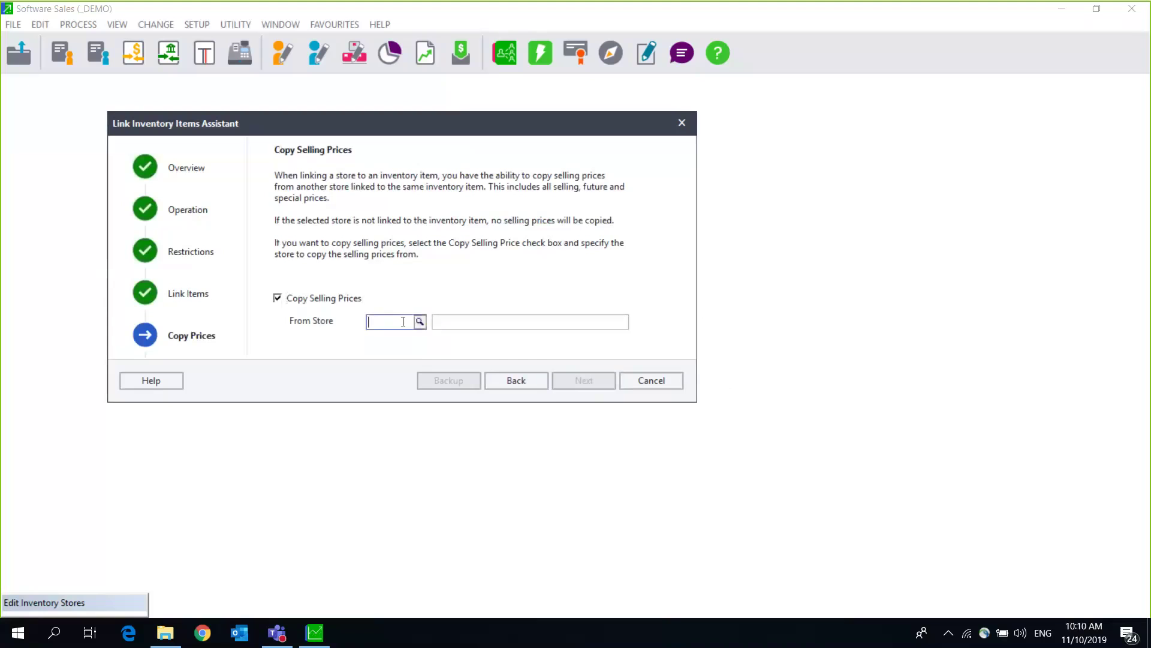
left_click(420, 323)
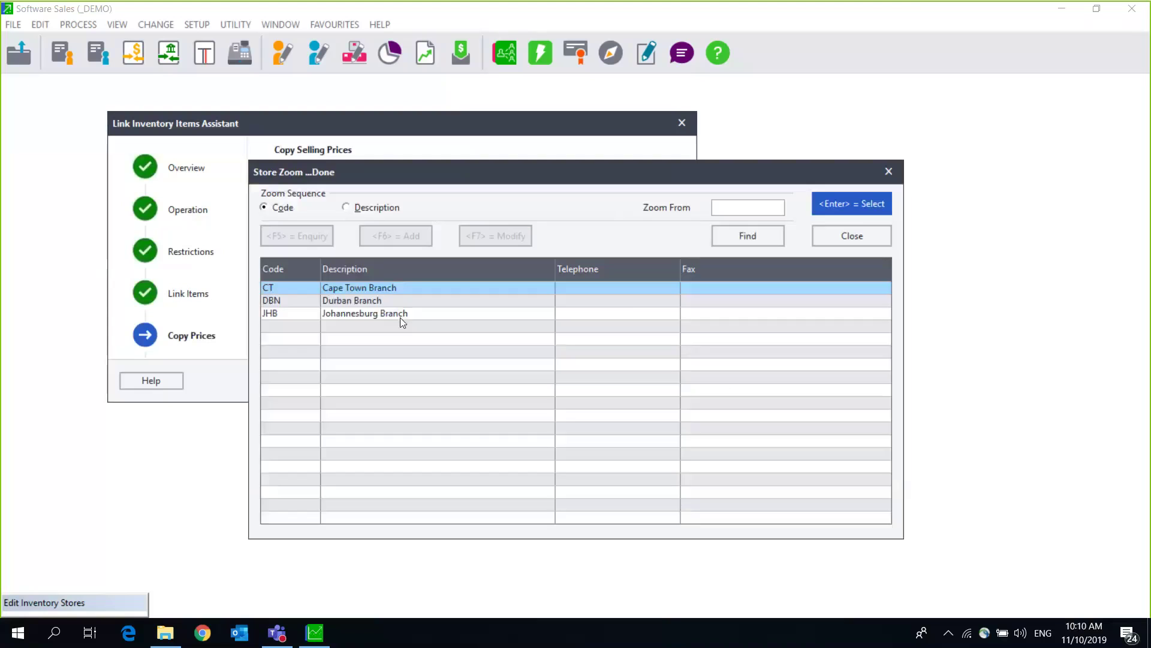
double_click(342, 312)
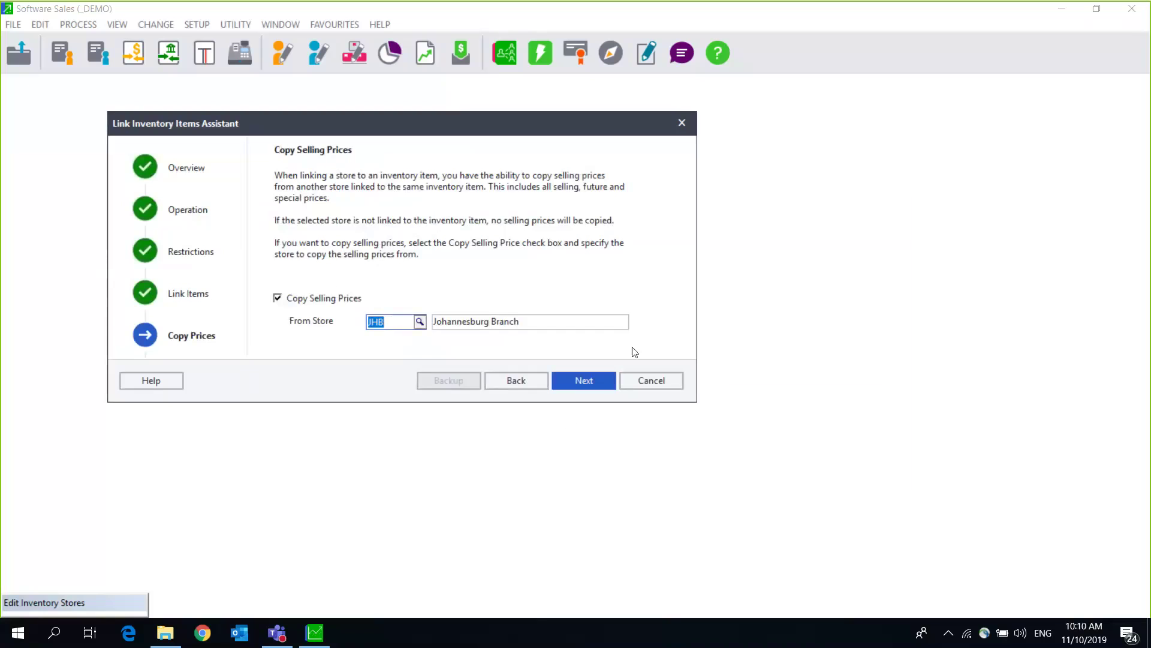
left_click(580, 386)
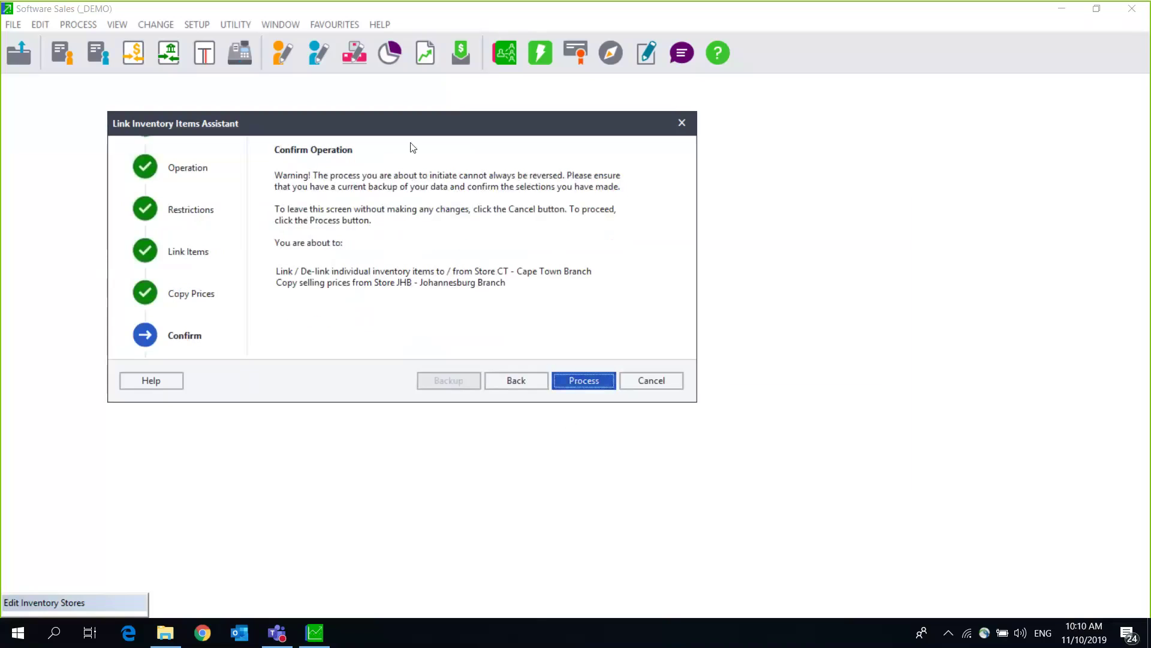
left_click(571, 376)
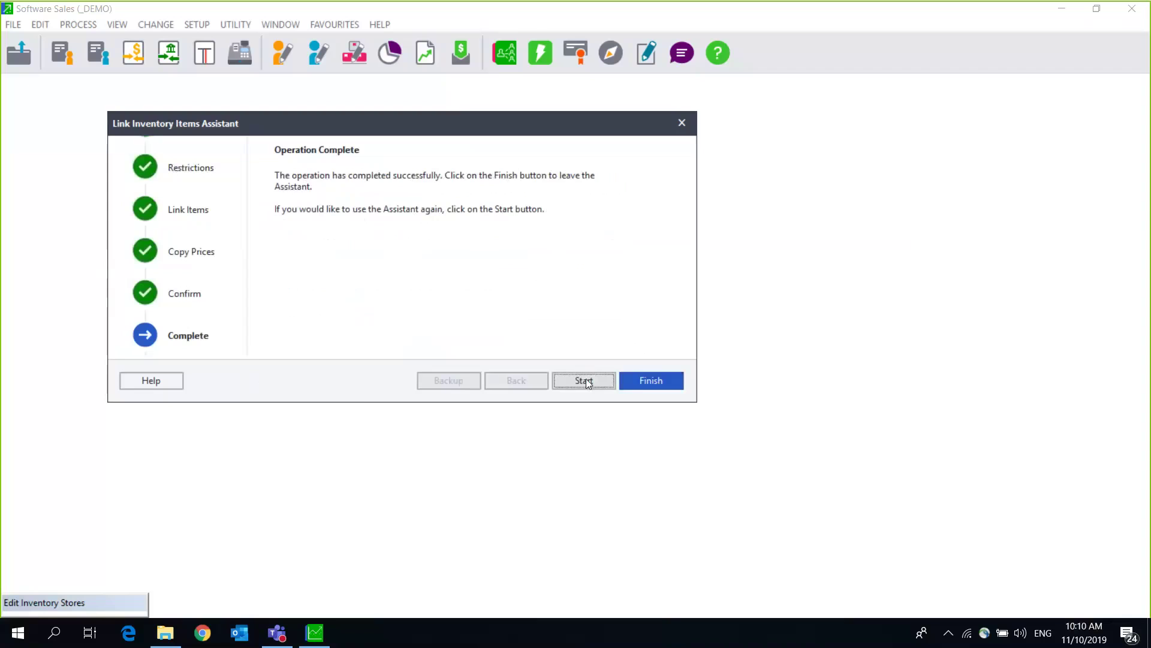
Step: Finish the link assistant, close Edit Inventory Stores, and open the inventory Item File
left_click(651, 380)
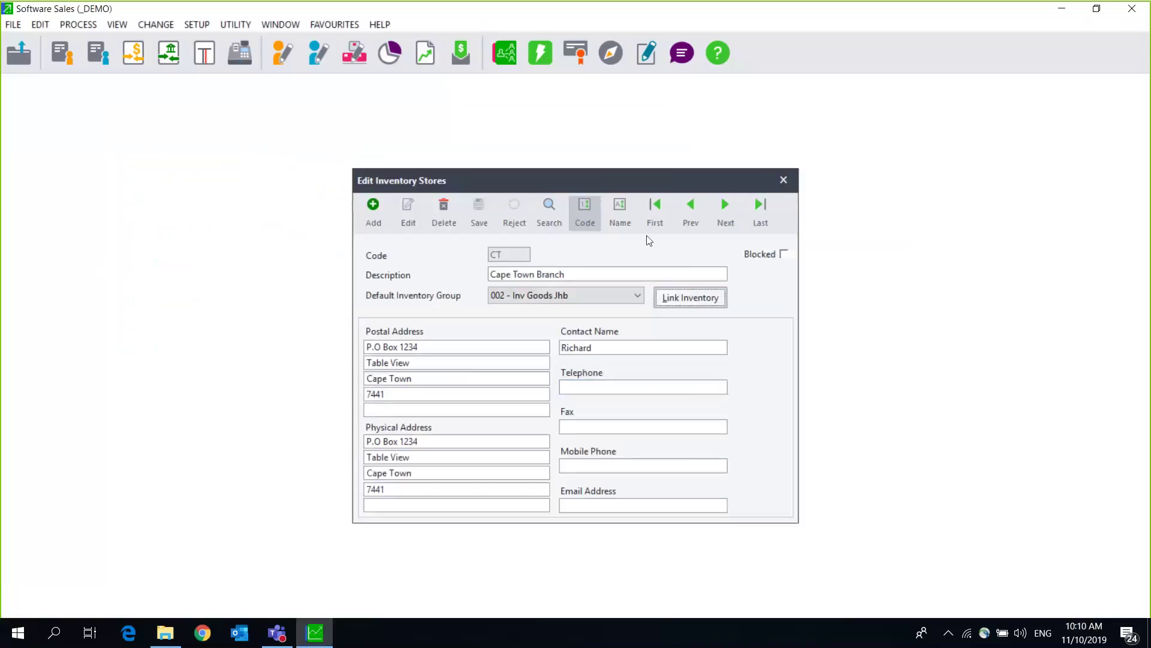
left_click(783, 180)
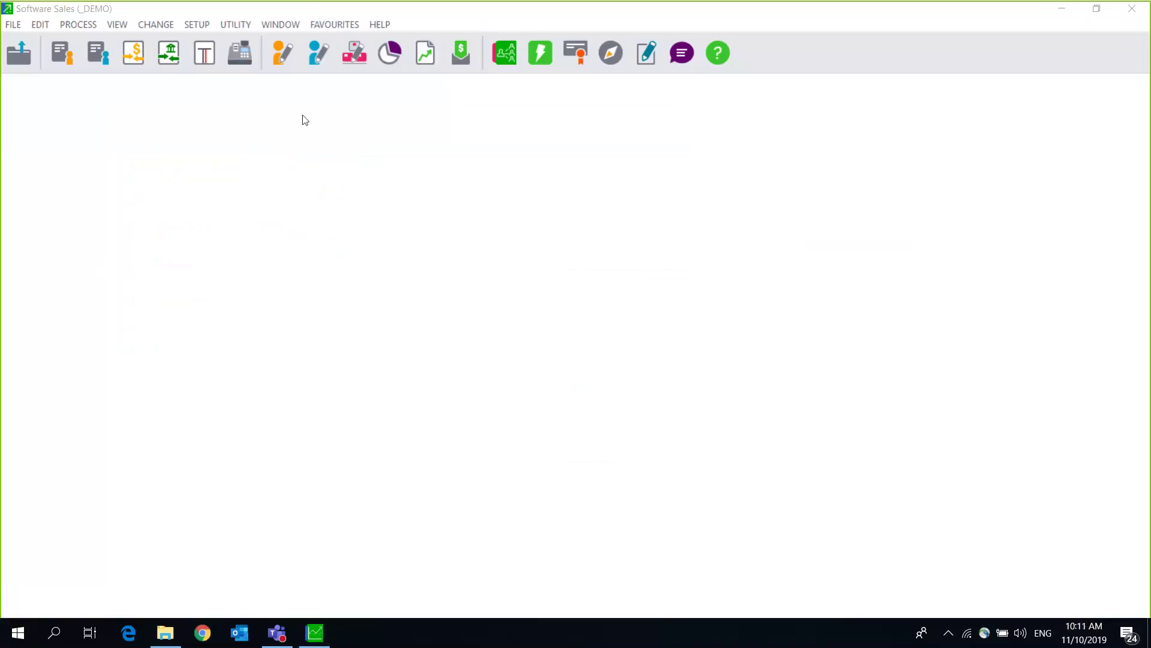
left_click(39, 25)
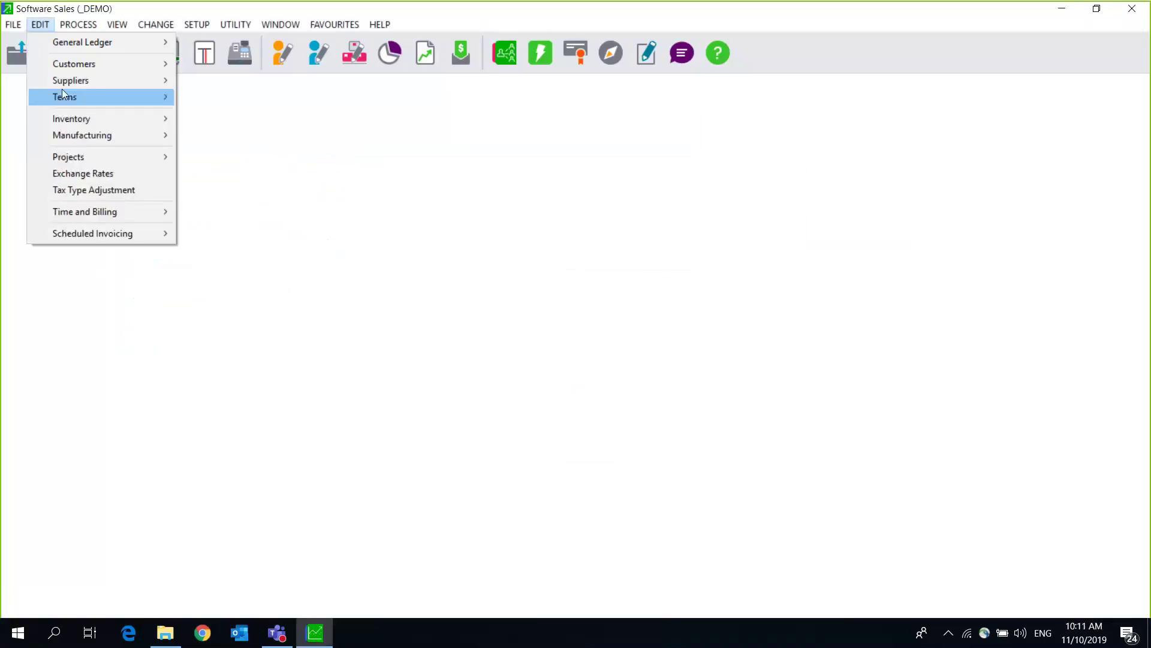
mouse_move(100, 139)
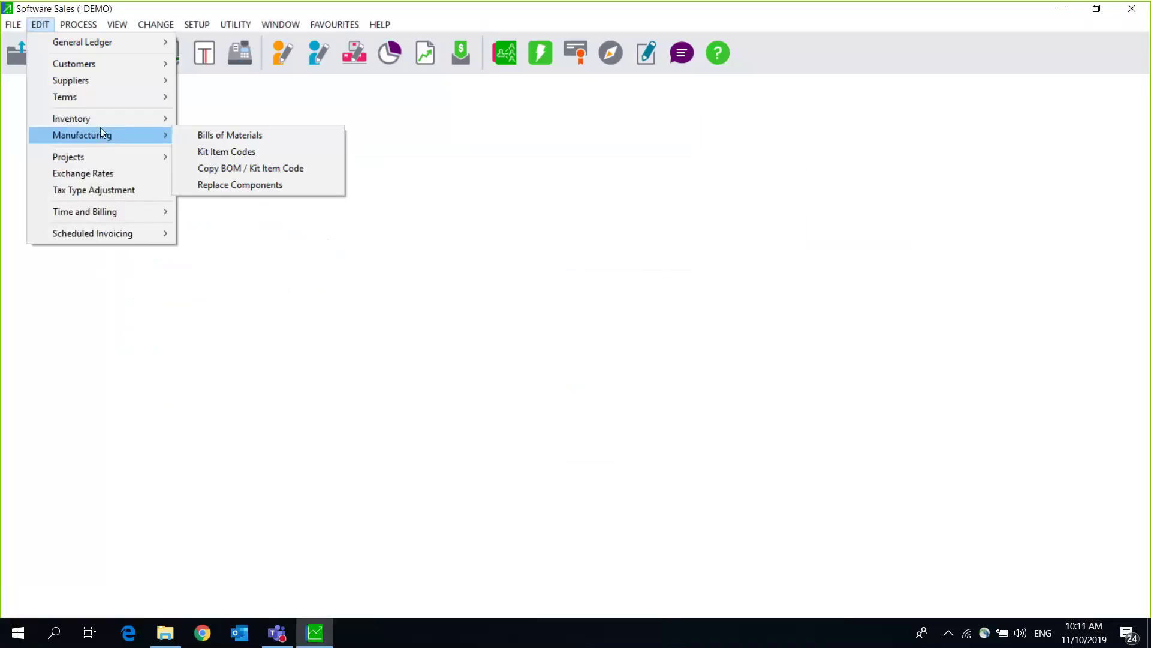
left_click(236, 146)
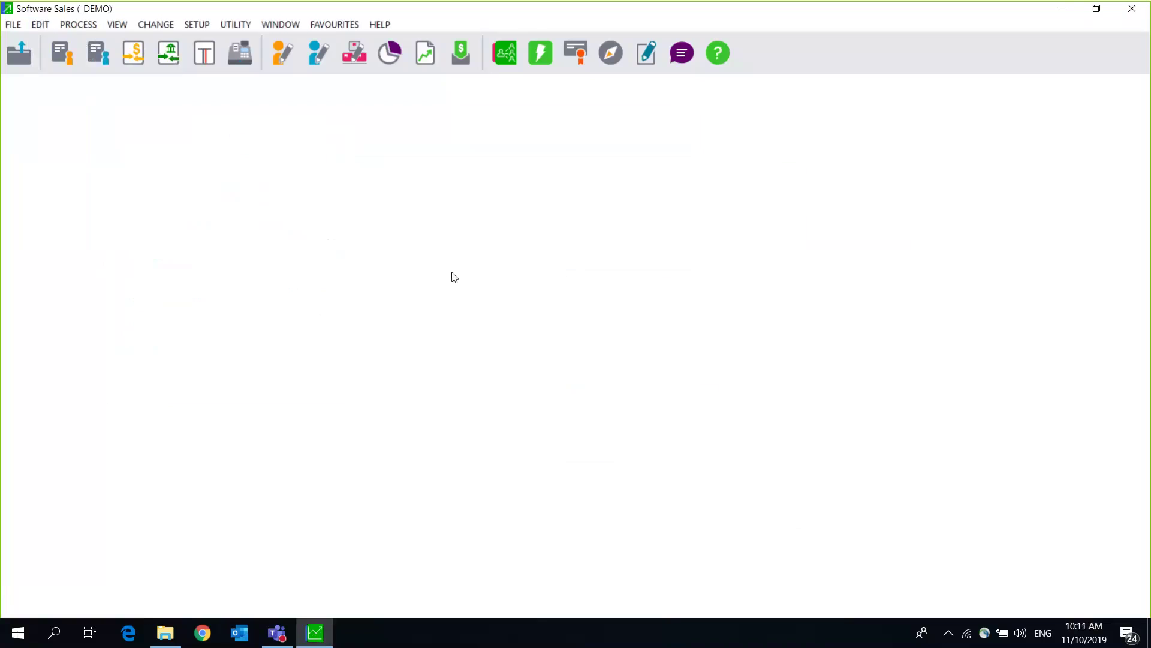
Step: Review the item's category, store and group lists, keeping CT - Cape Town Branch and 002 - Inv Goods Jhb
left_click(487, 232)
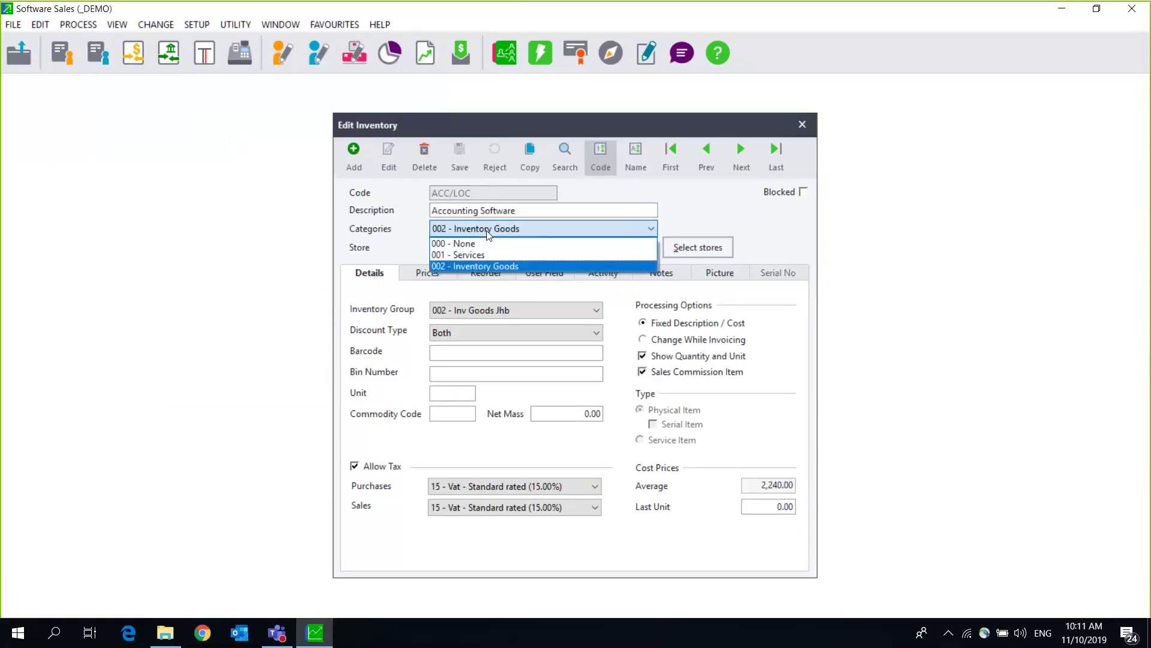
left_click(487, 231)
left_click(482, 247)
left_click(482, 261)
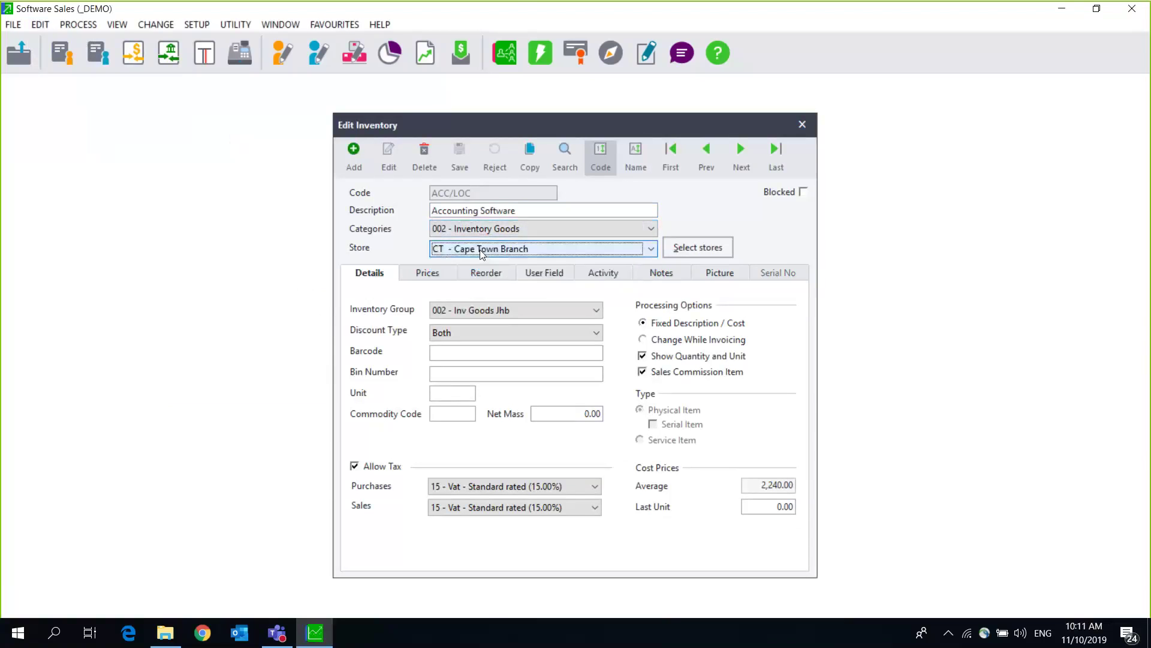
left_click(468, 313)
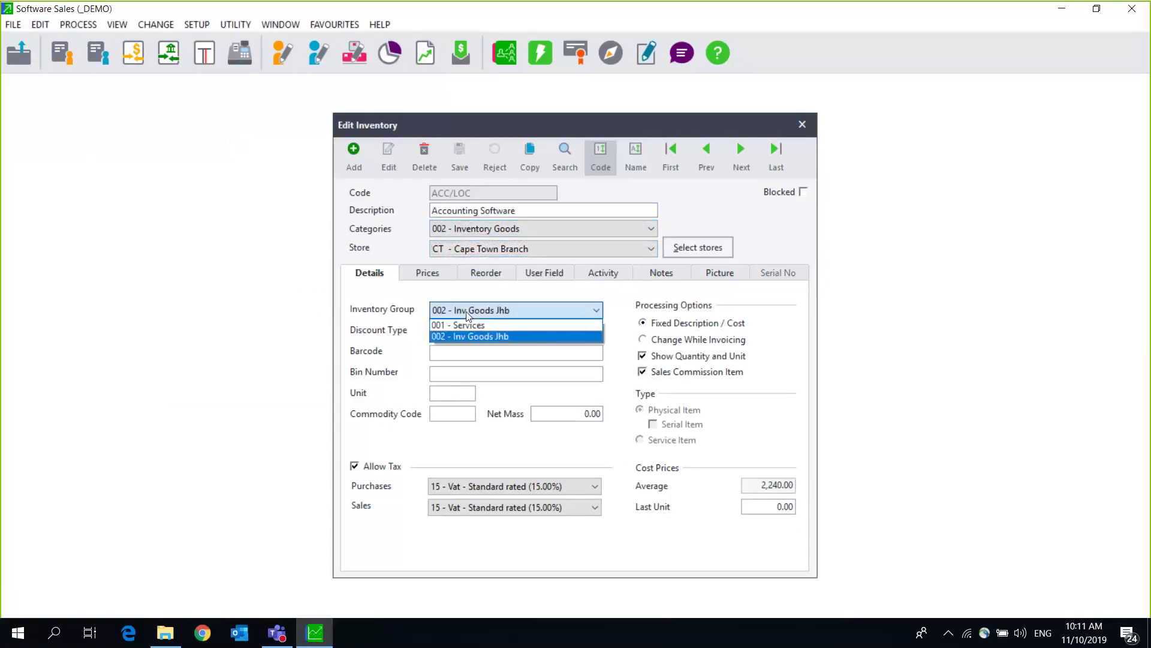
left_click(466, 335)
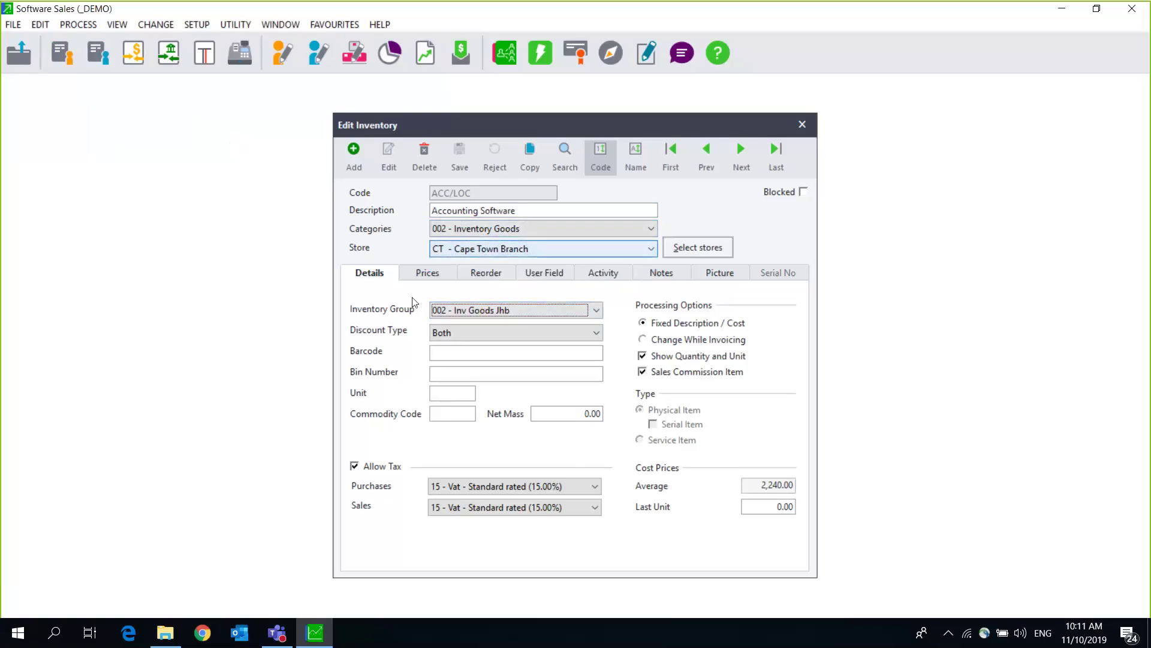
Step: Show ACC/LOC's monthly activity for the Durban and Johannesburg branches
left_click(608, 279)
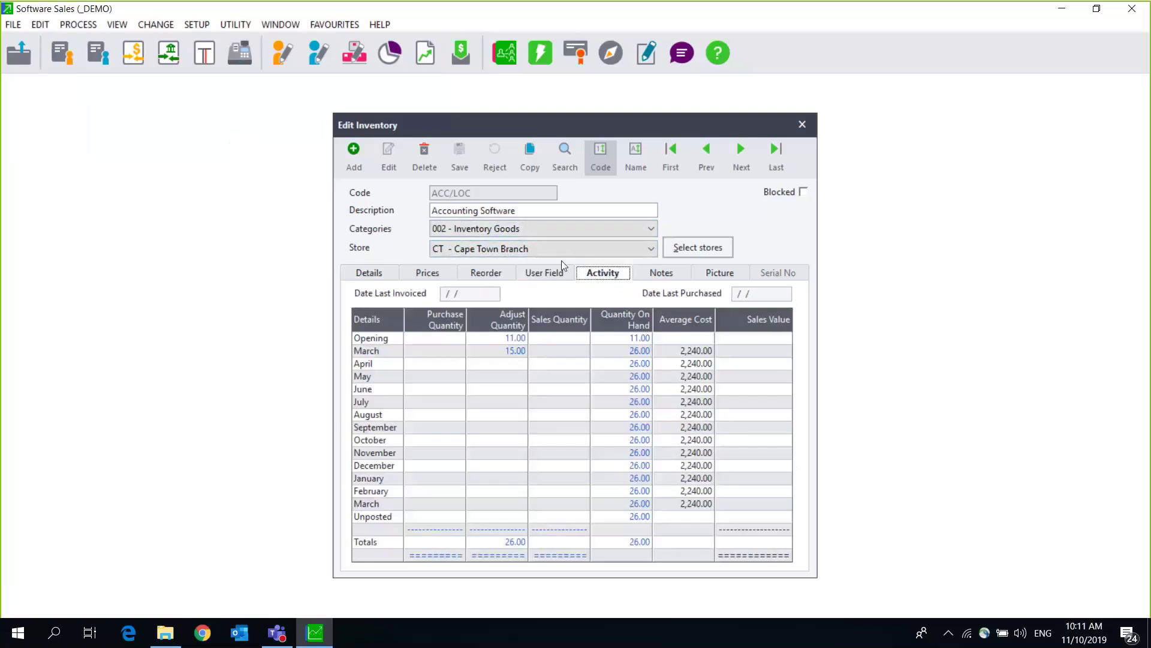
left_click(535, 251)
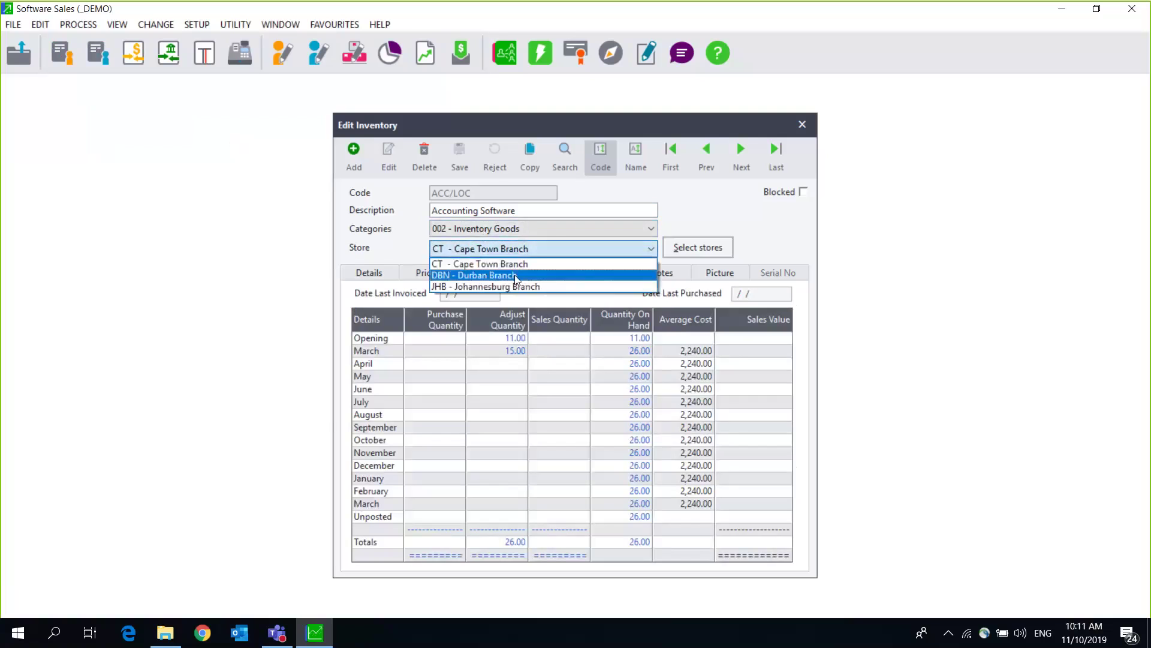
left_click(515, 274)
left_click(531, 254)
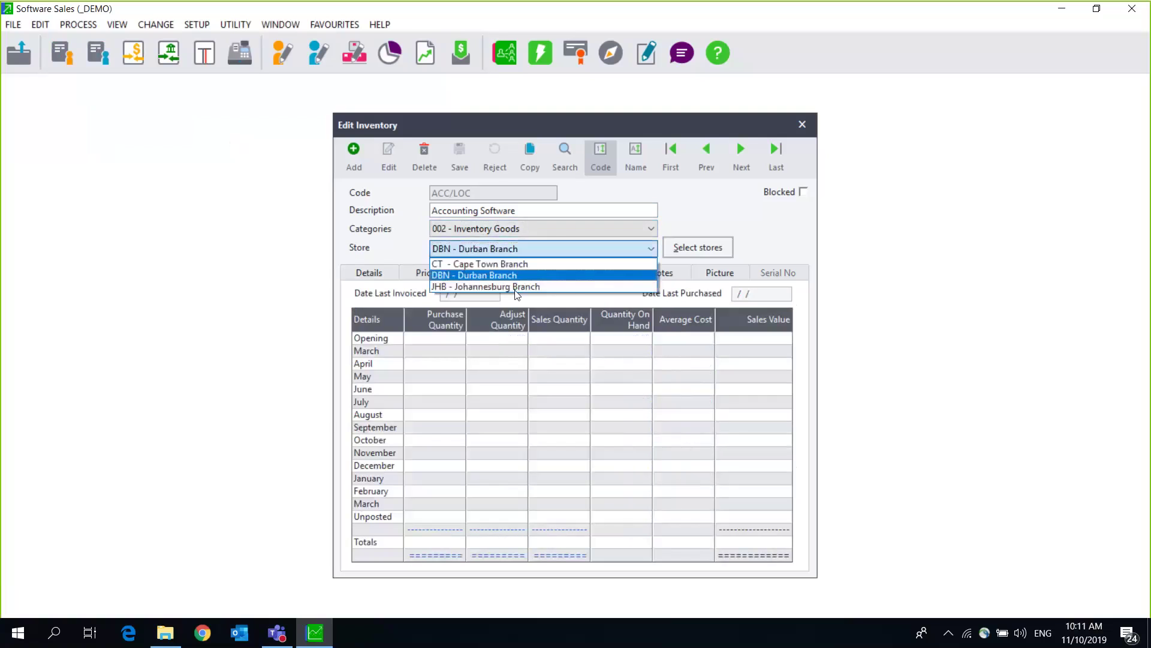
left_click(515, 280)
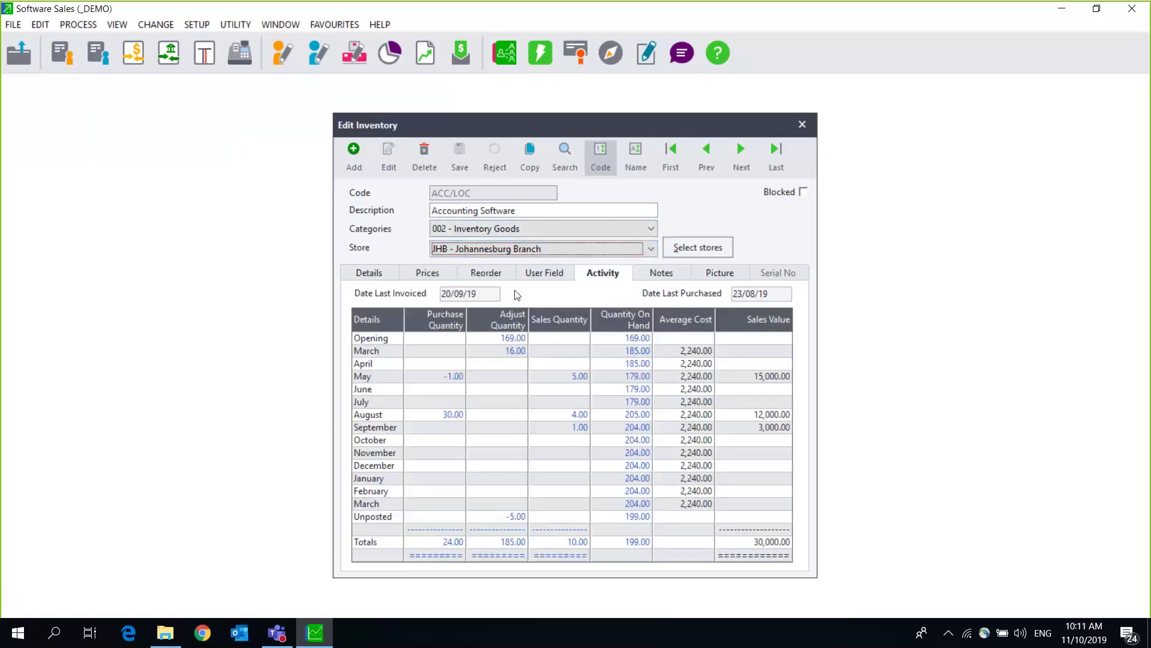
Step: Compare the Cape Town, Durban and Johannesburg activity again, then close the item
left_click(546, 253)
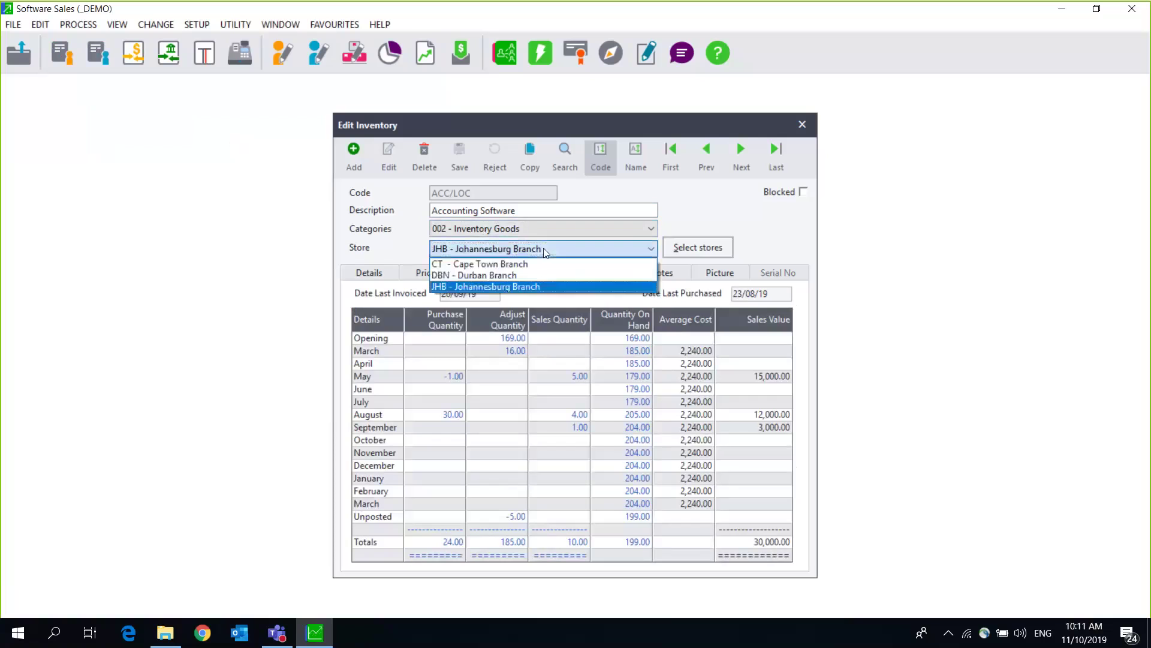
left_click(491, 264)
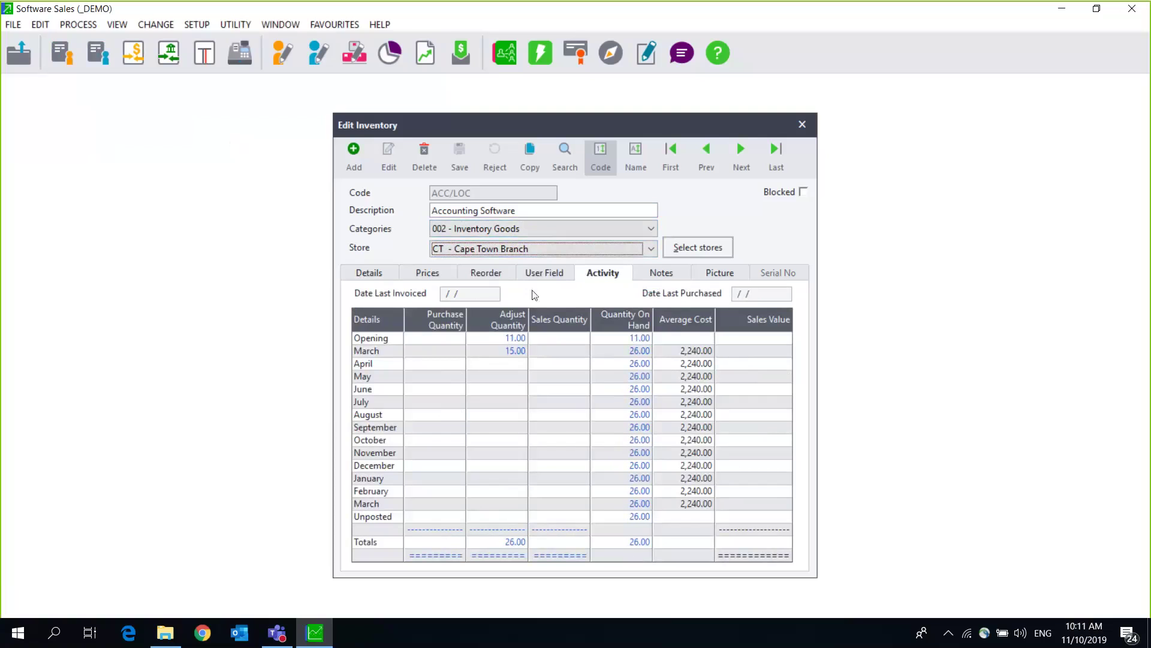
left_click(519, 252)
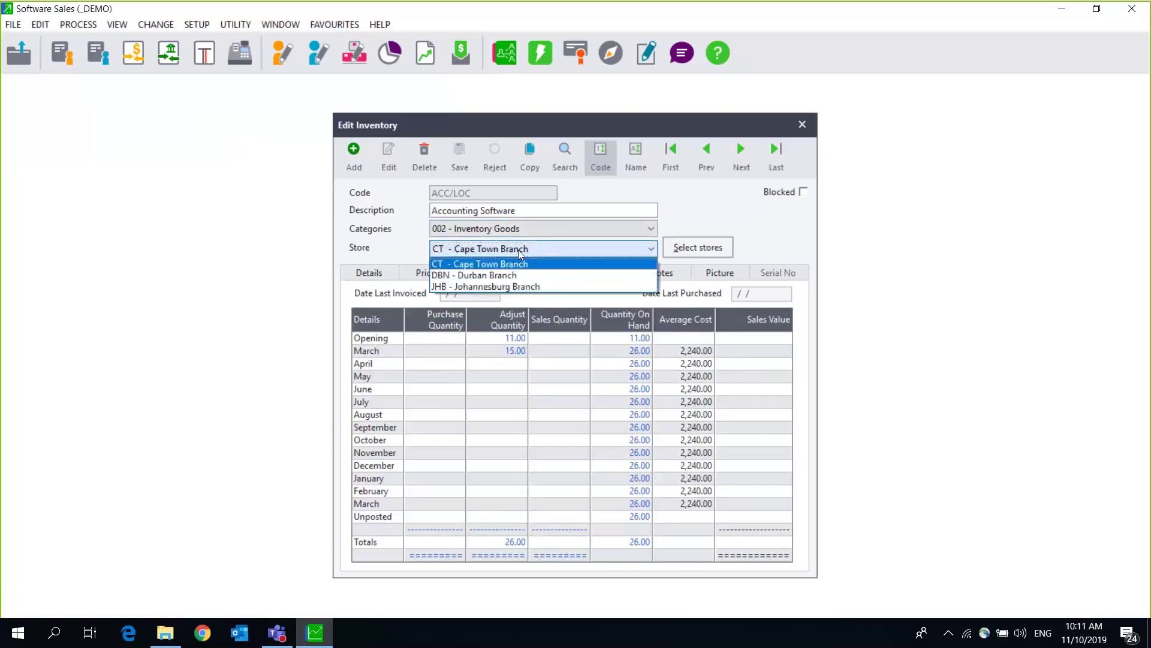
left_click(519, 251)
left_click(516, 250)
left_click(503, 276)
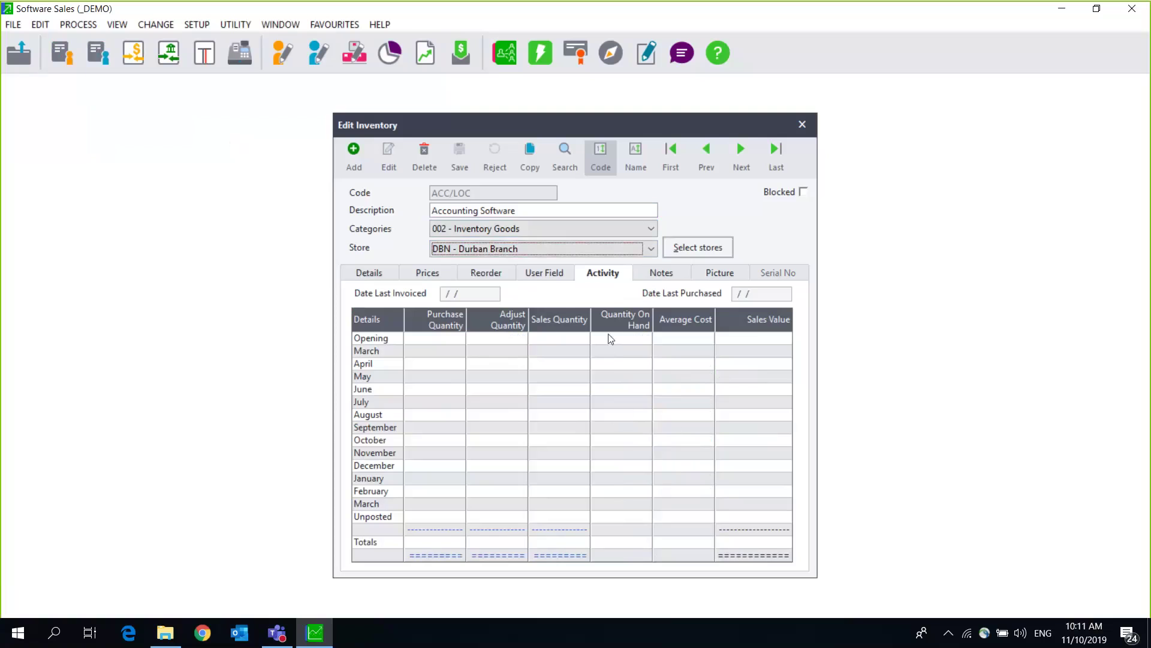
left_click(524, 250)
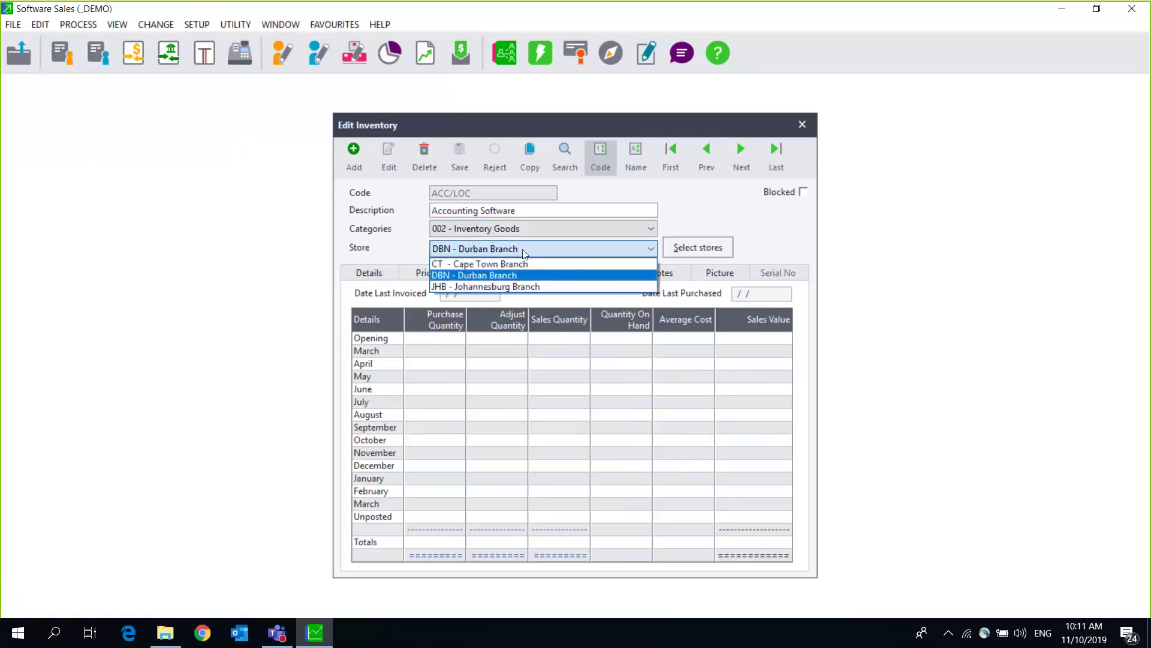
left_click(503, 289)
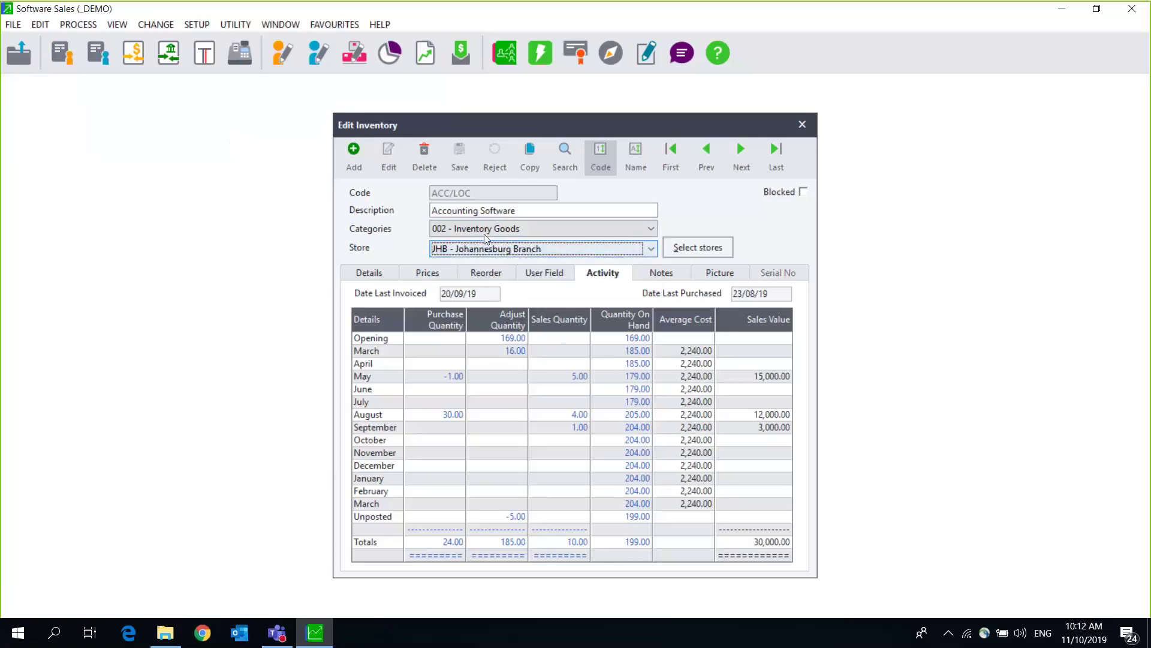
left_click(802, 125)
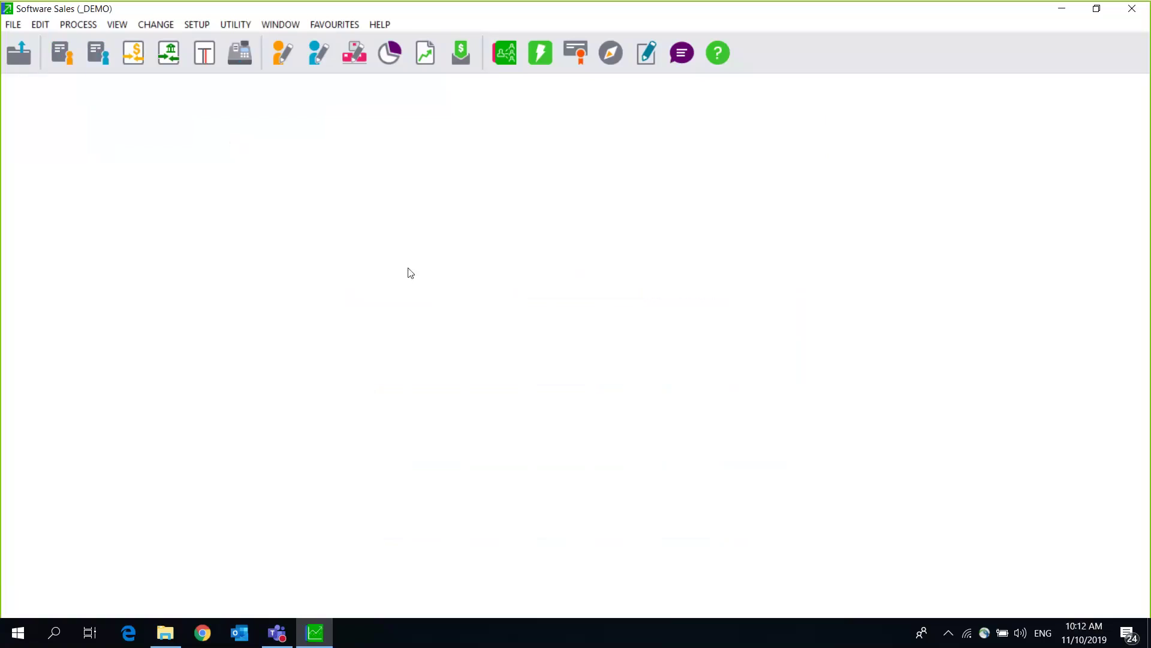
left_click(62, 59)
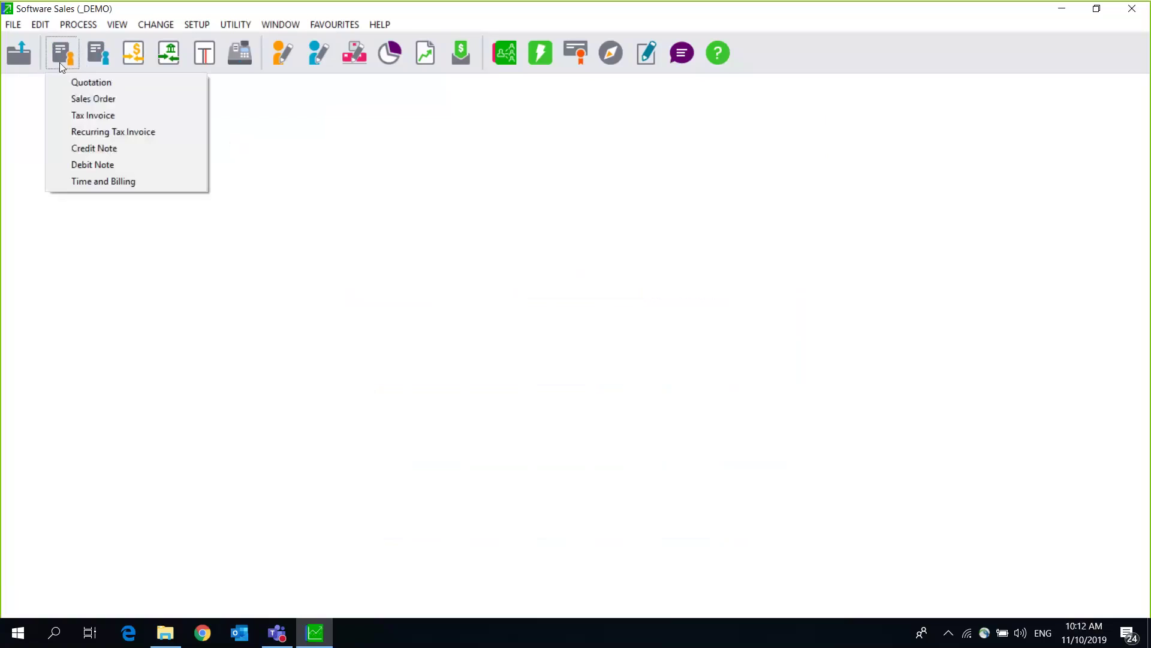
left_click(89, 115)
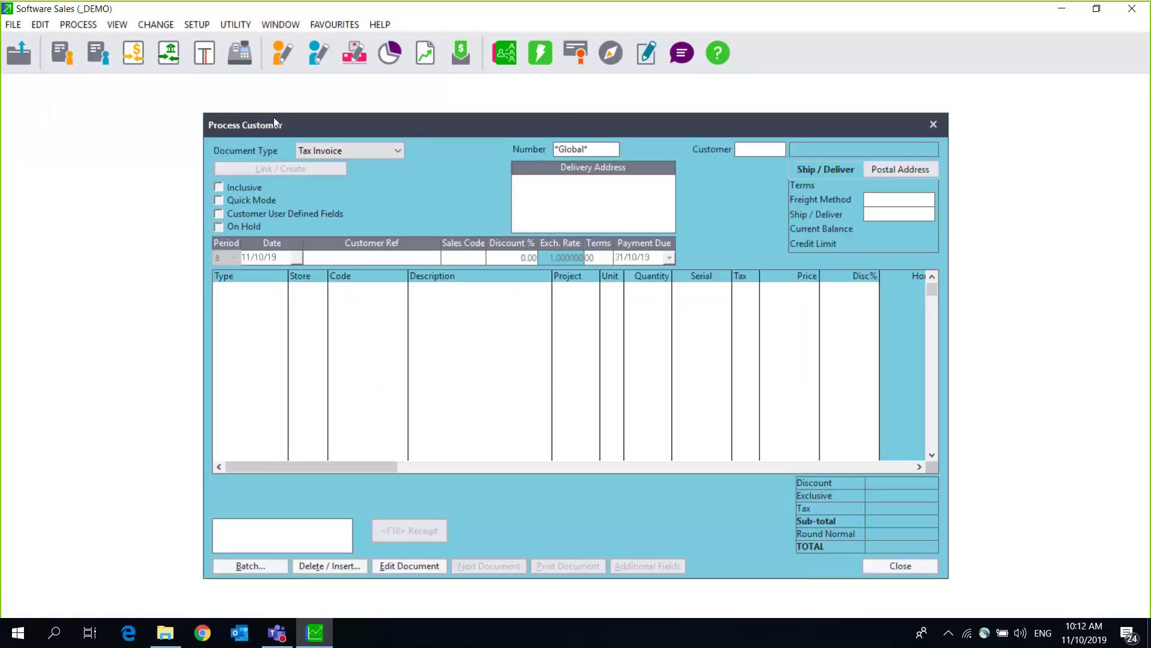
left_click_drag(274, 120, 130, 107)
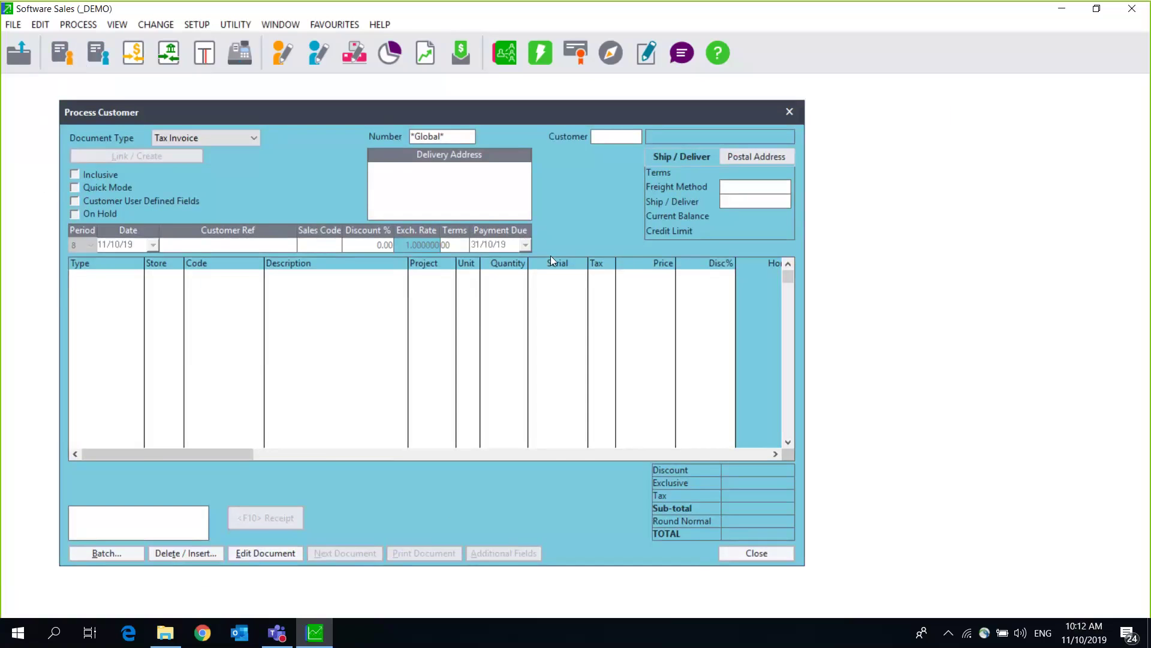
key("Return")
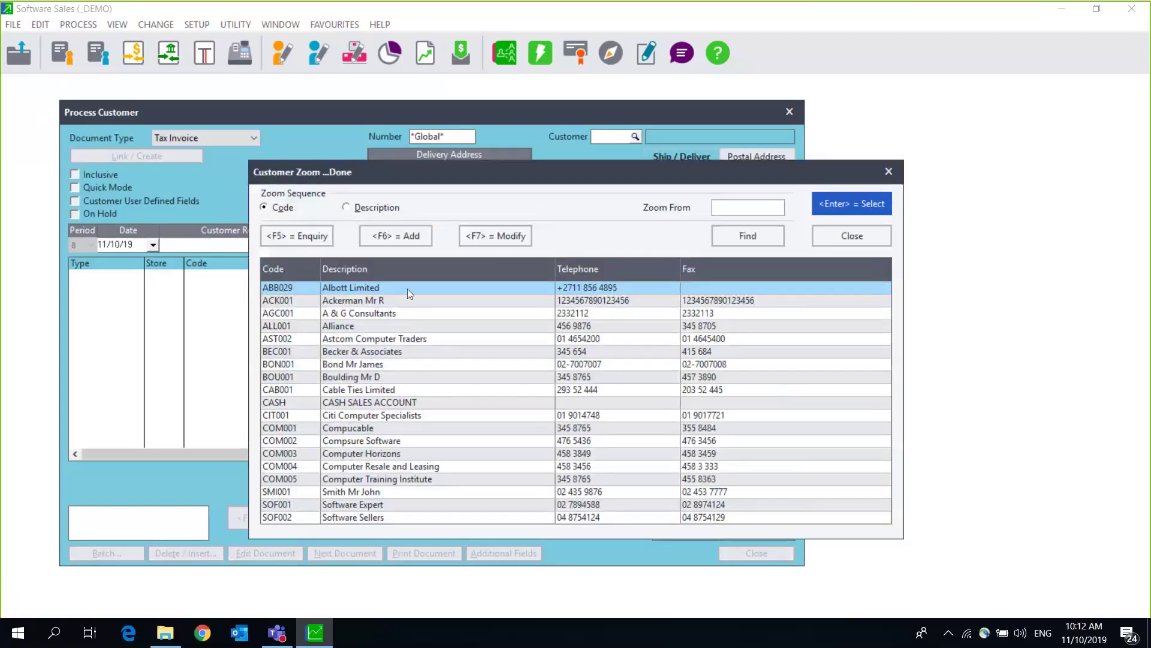
double_click(407, 289)
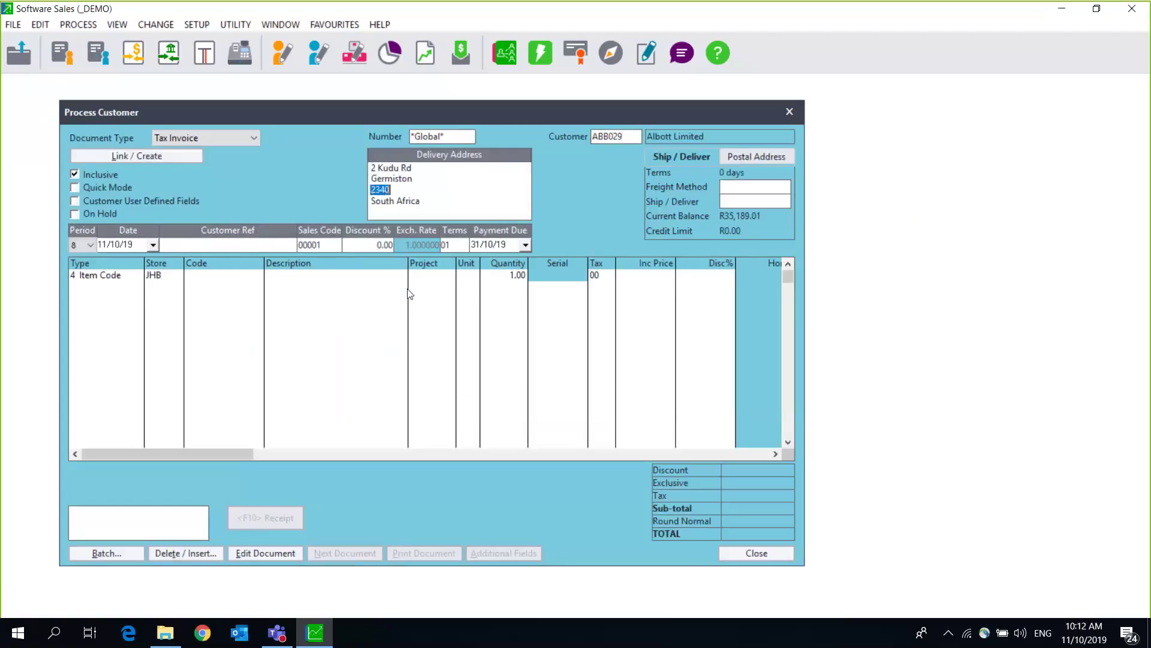
key("Tab")
key("Tab")
key("Tab")
key("Tab")
key("Tab")
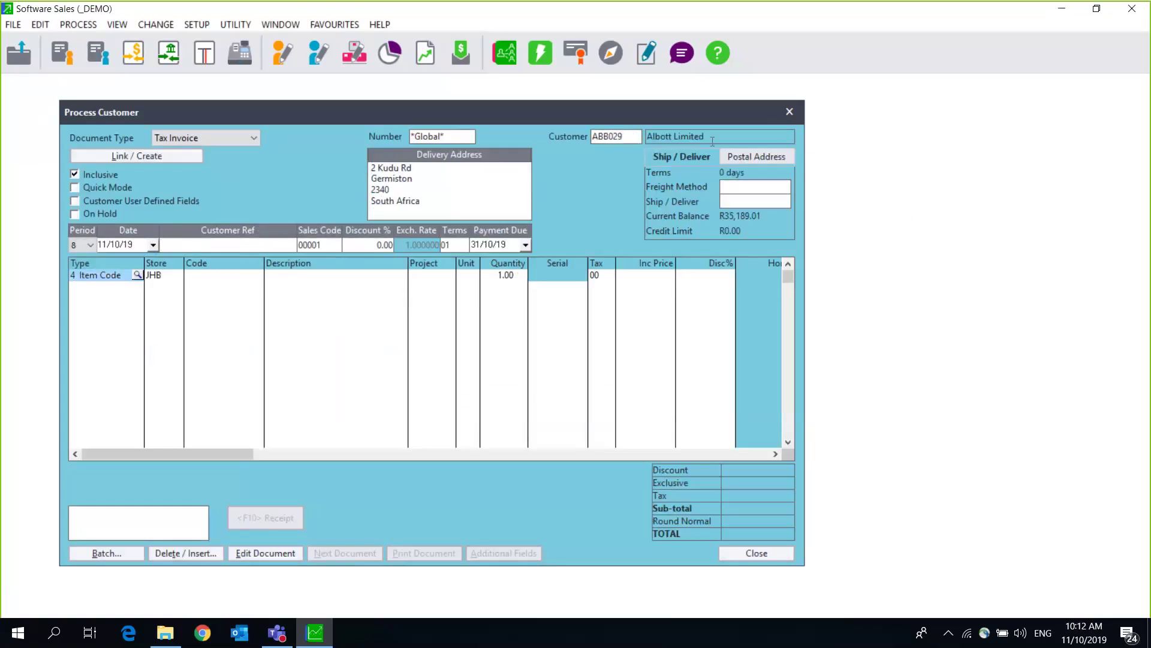
left_click(788, 112)
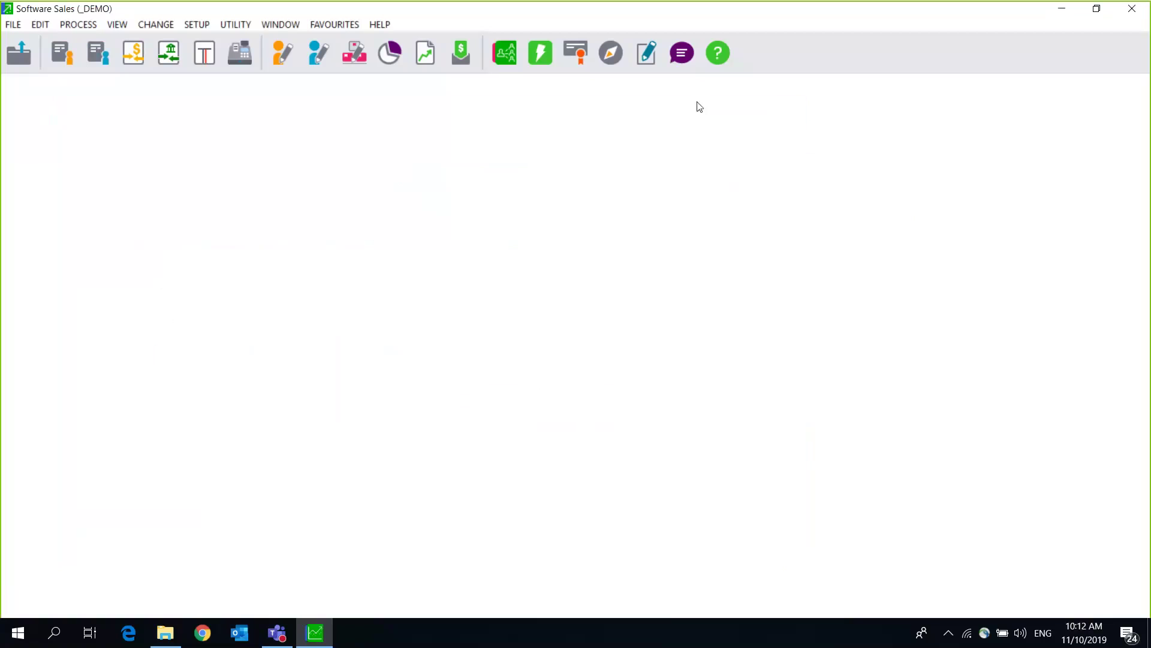
left_click(196, 27)
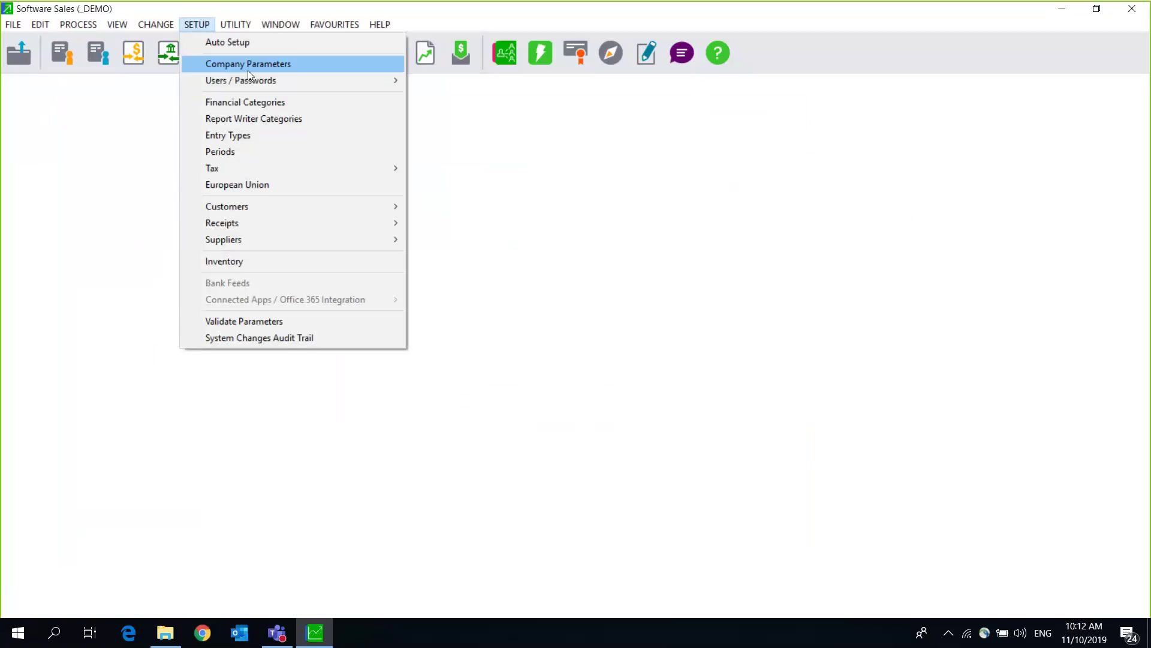
mouse_move(401, 83)
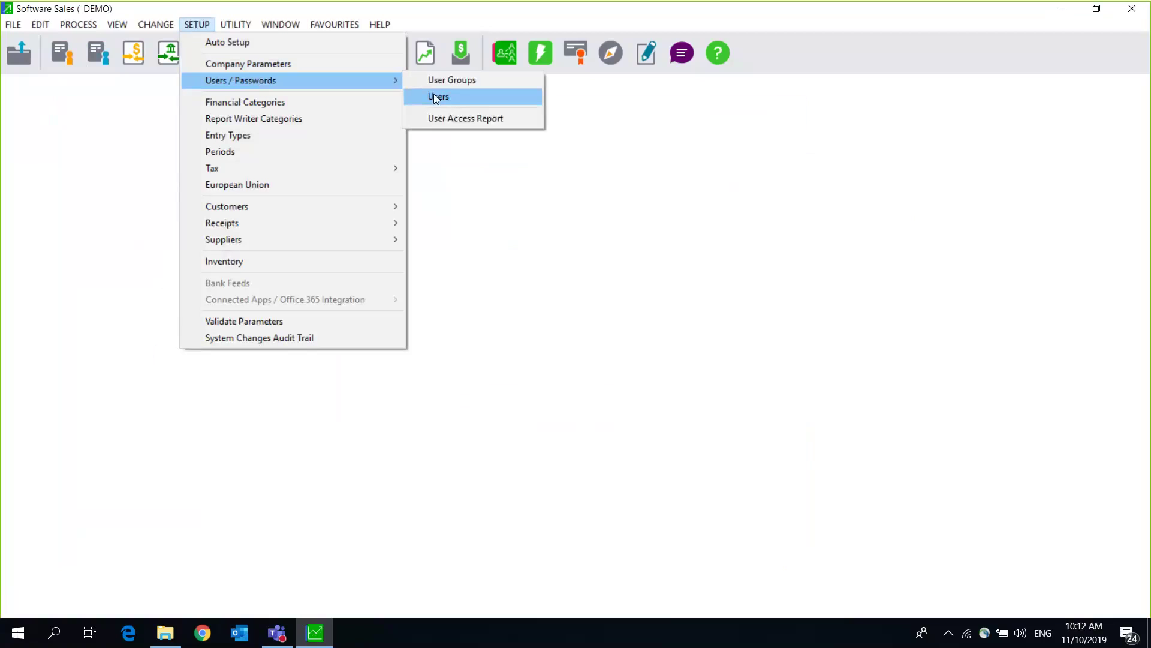
left_click(434, 94)
type("***")
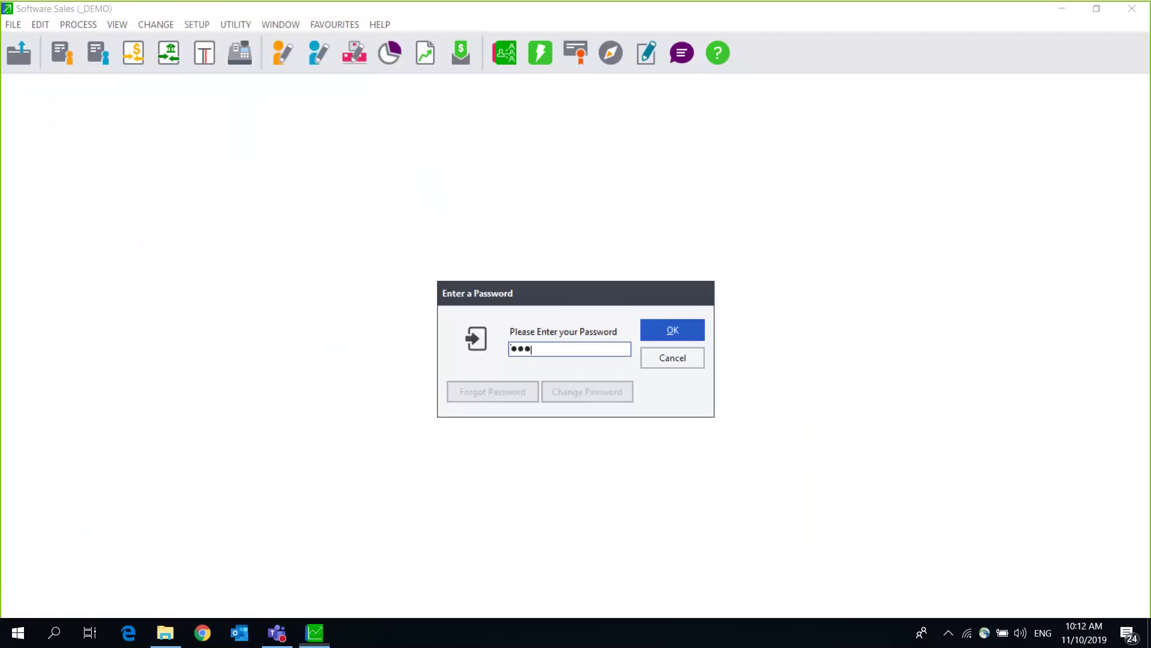
type("*")
key("Return")
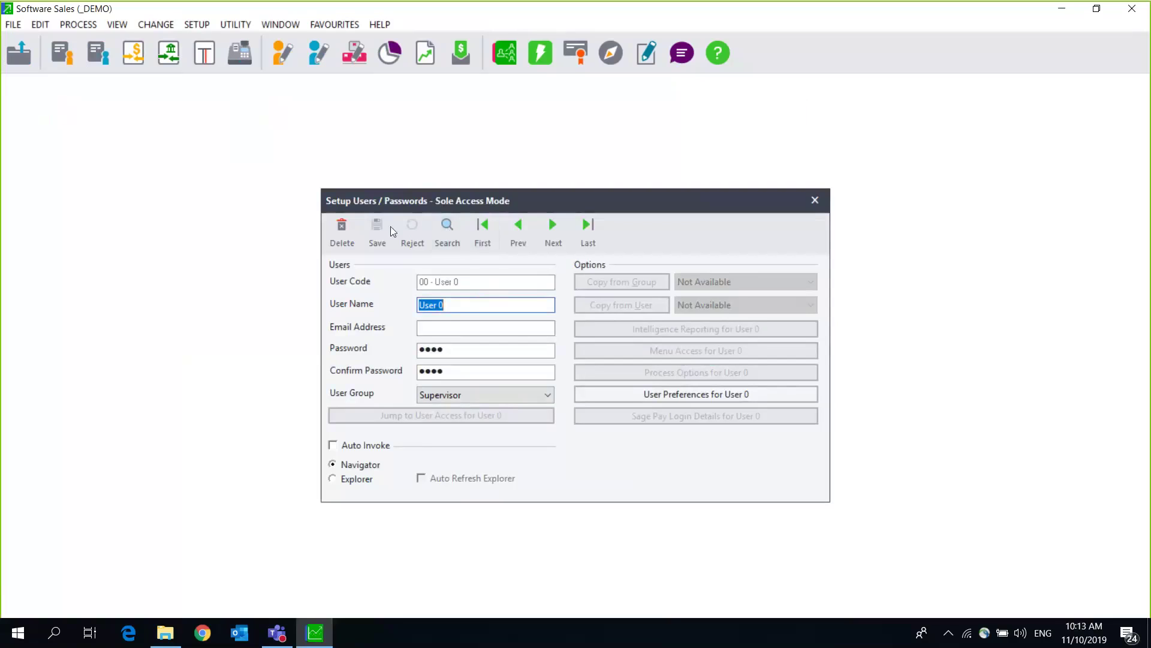
left_click(559, 233)
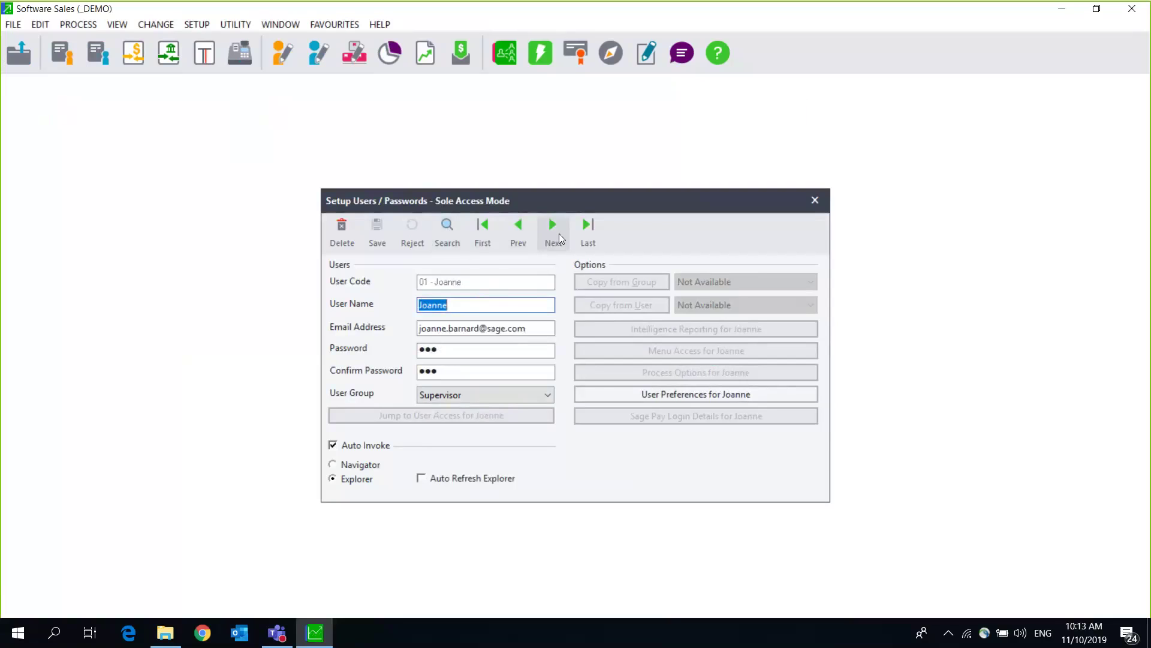
left_click(553, 230)
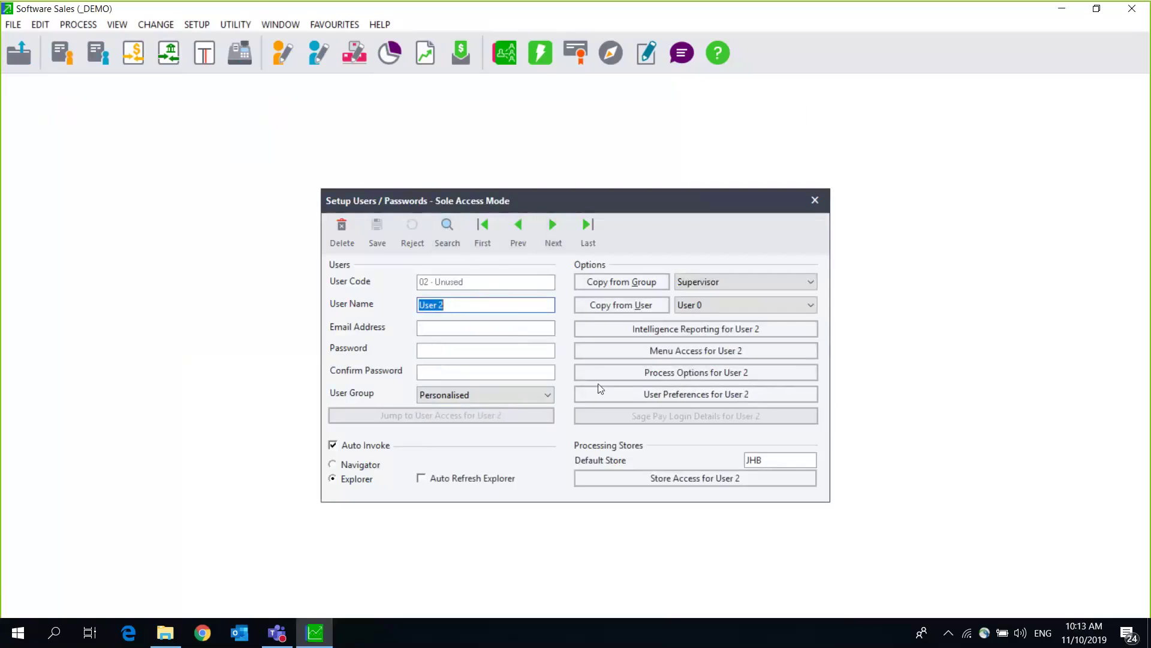
left_click(522, 228)
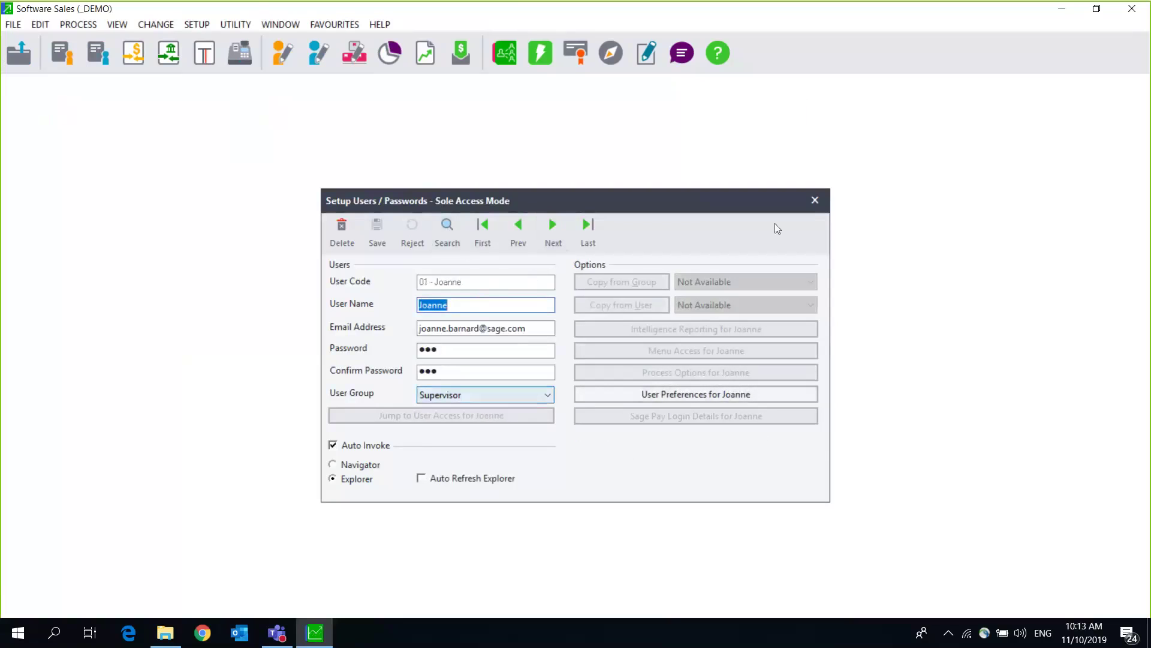
left_click(814, 200)
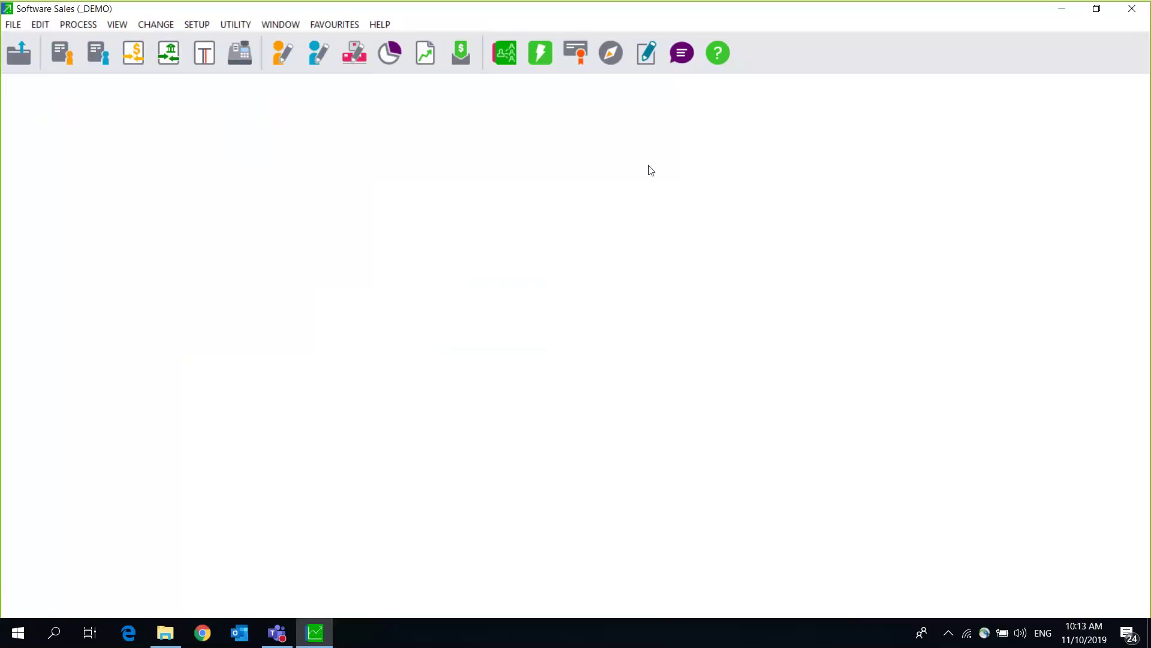
left_click(203, 23)
mouse_move(251, 80)
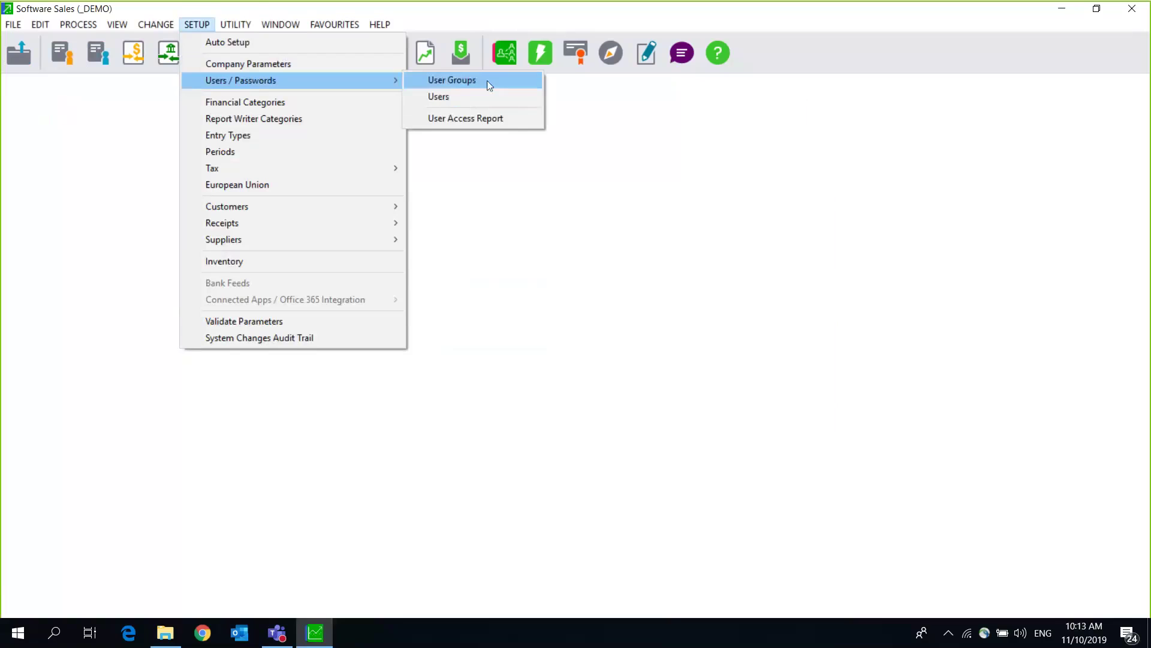
left_click(487, 80)
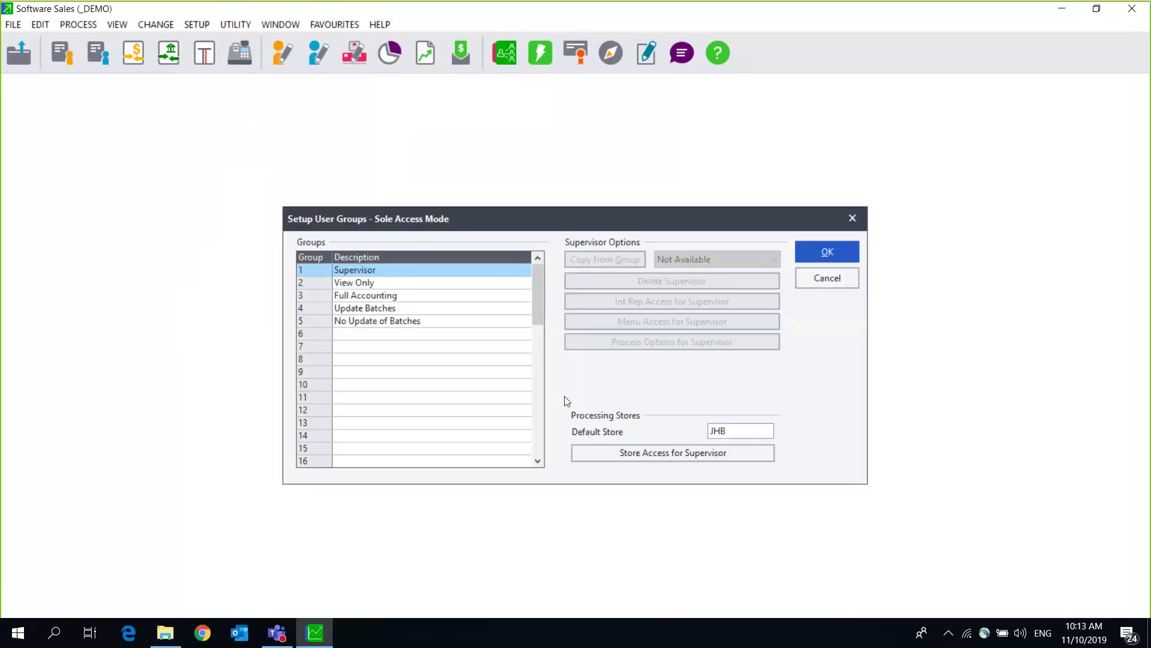
left_click(383, 285)
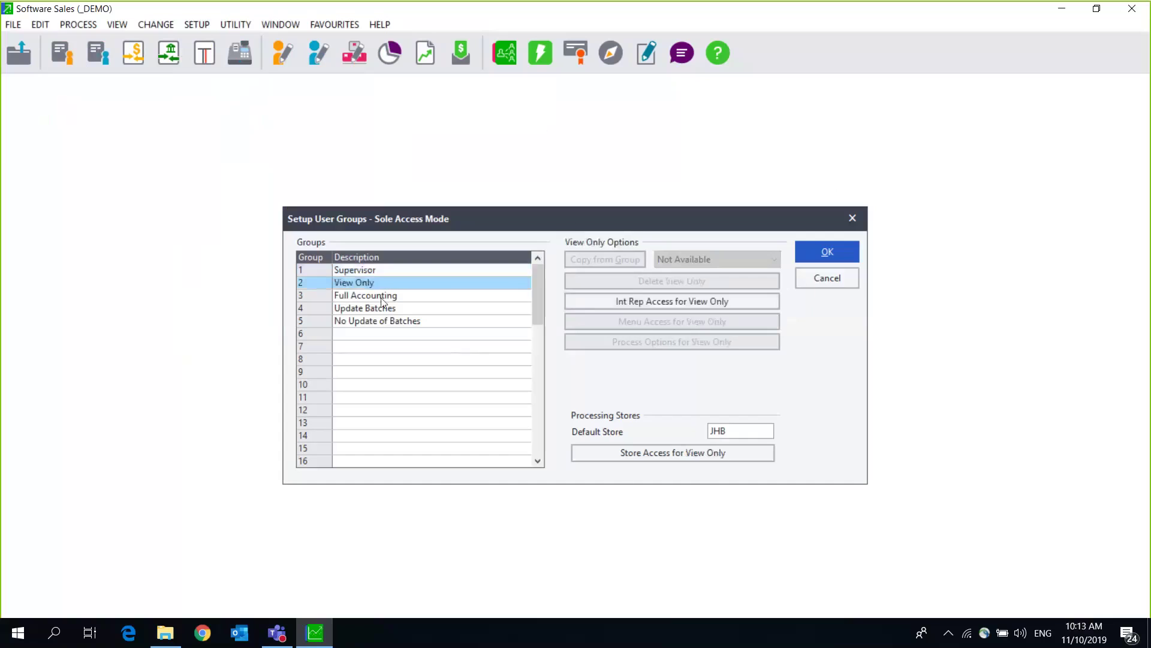
left_click(381, 300)
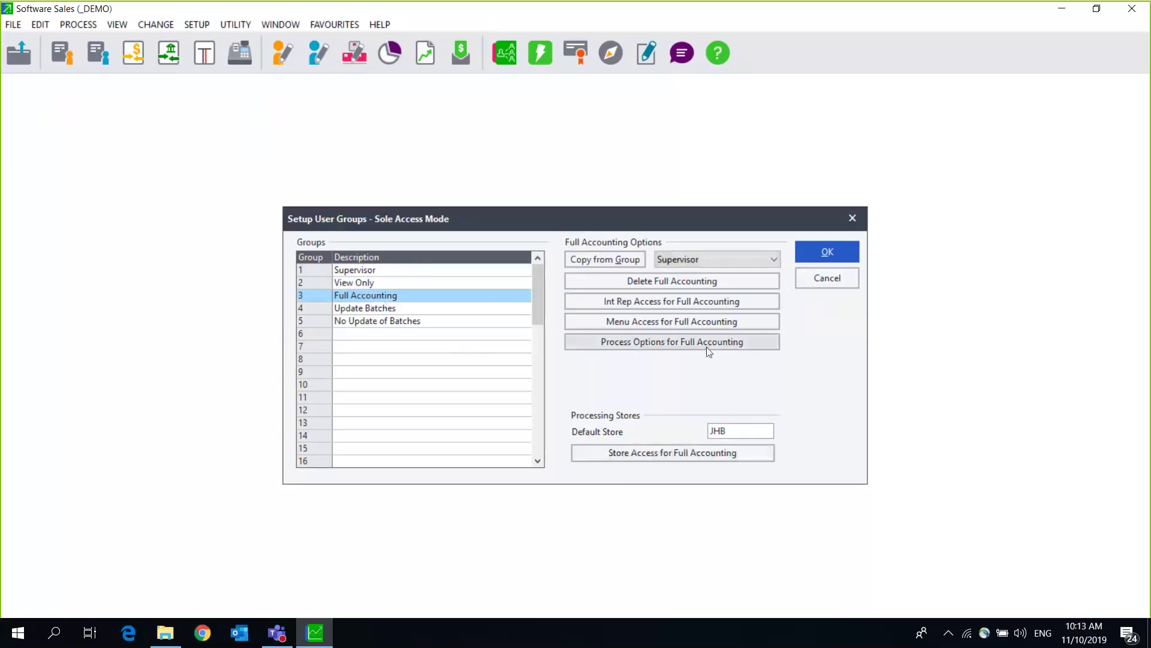
left_click(736, 430)
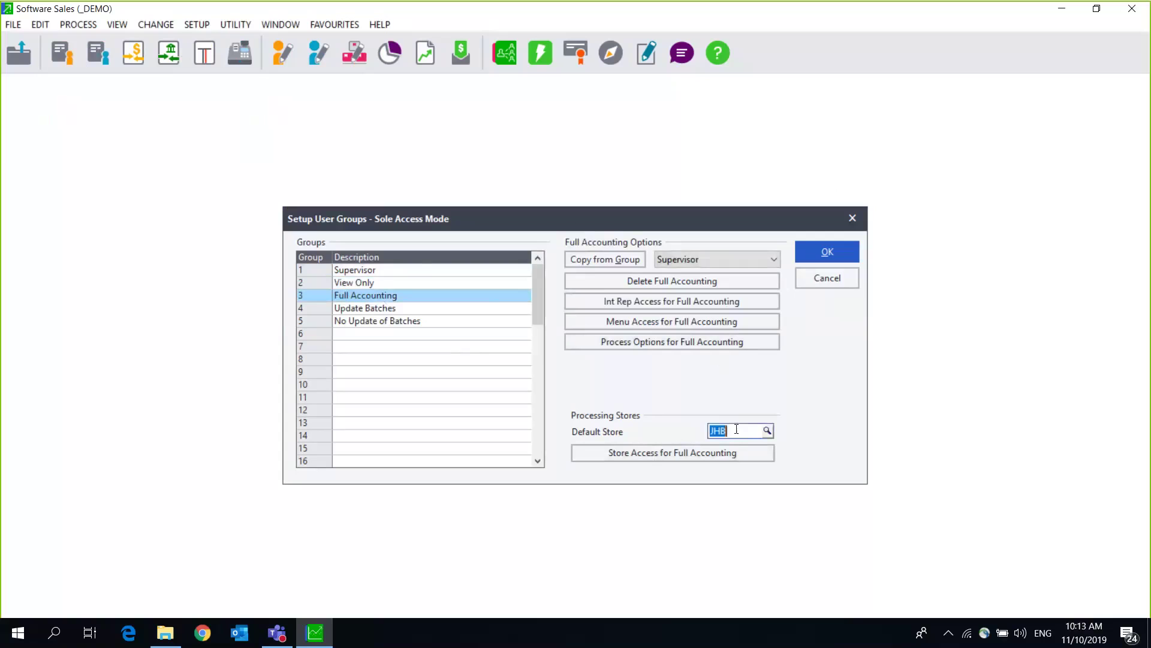
key("Delete")
left_click(769, 429)
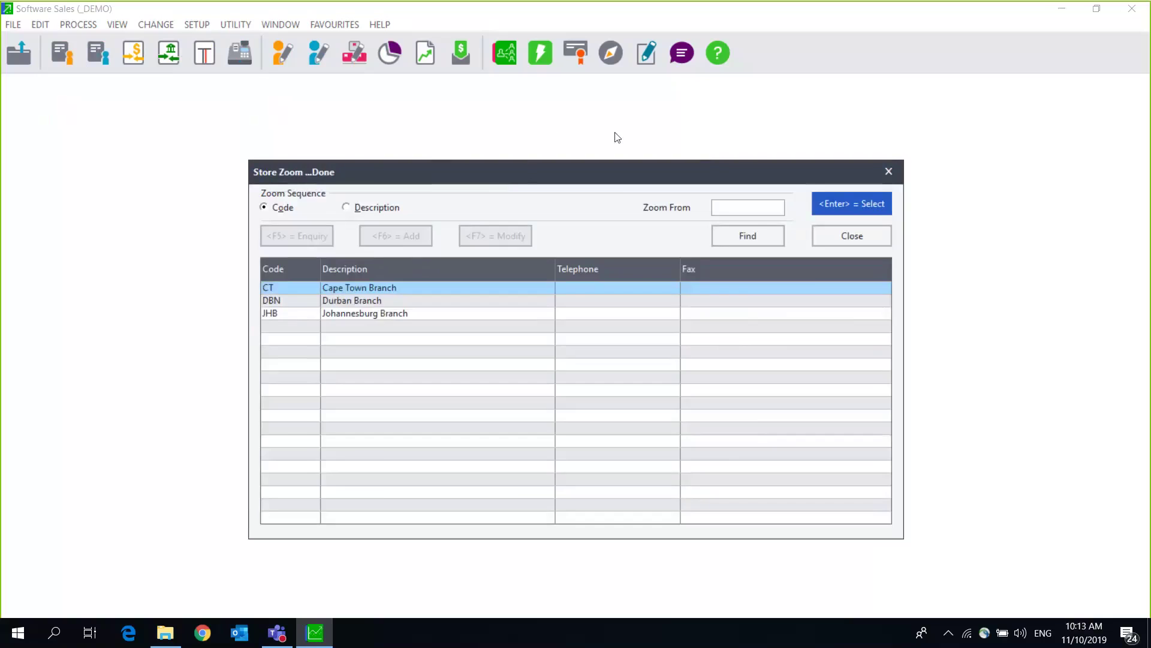
left_click_drag(774, 165, 615, 133)
left_click(734, 146)
left_click(853, 219)
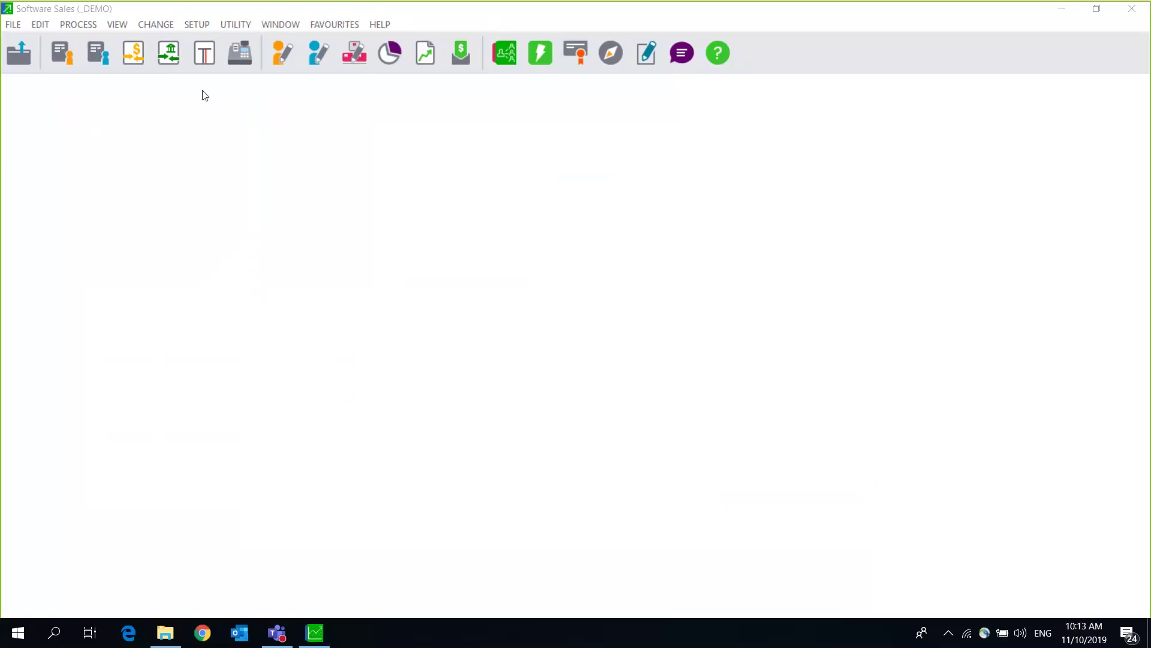
Step: Start a new customer tax invoice, then close the Process Customer window without entering anything
left_click(63, 58)
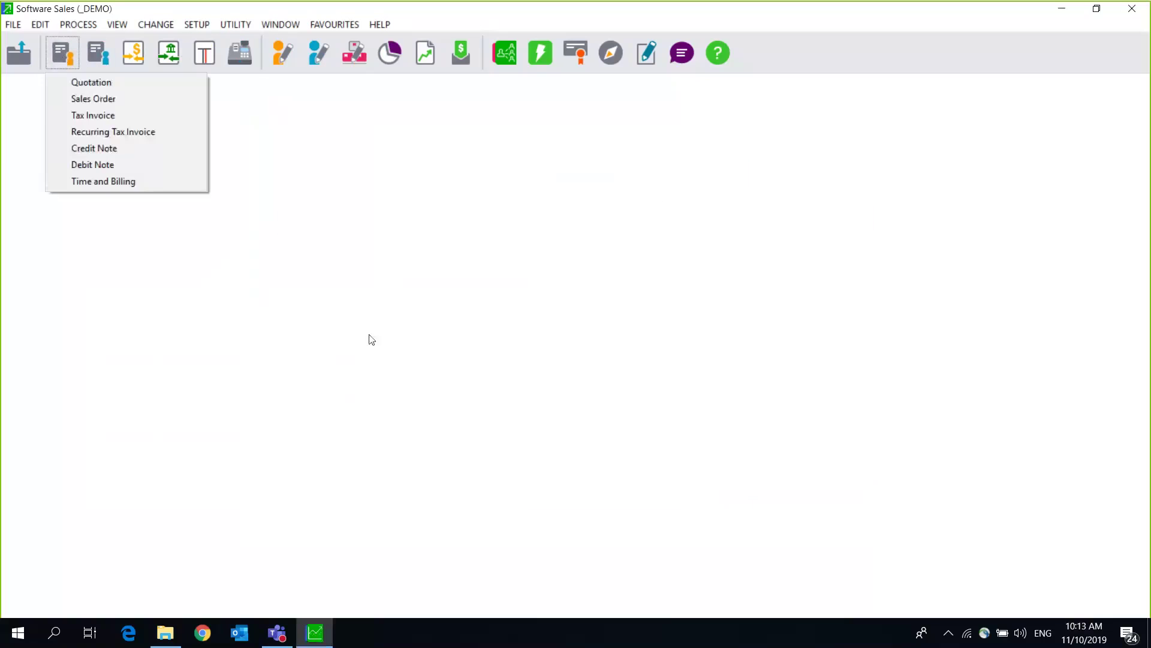
left_click(108, 115)
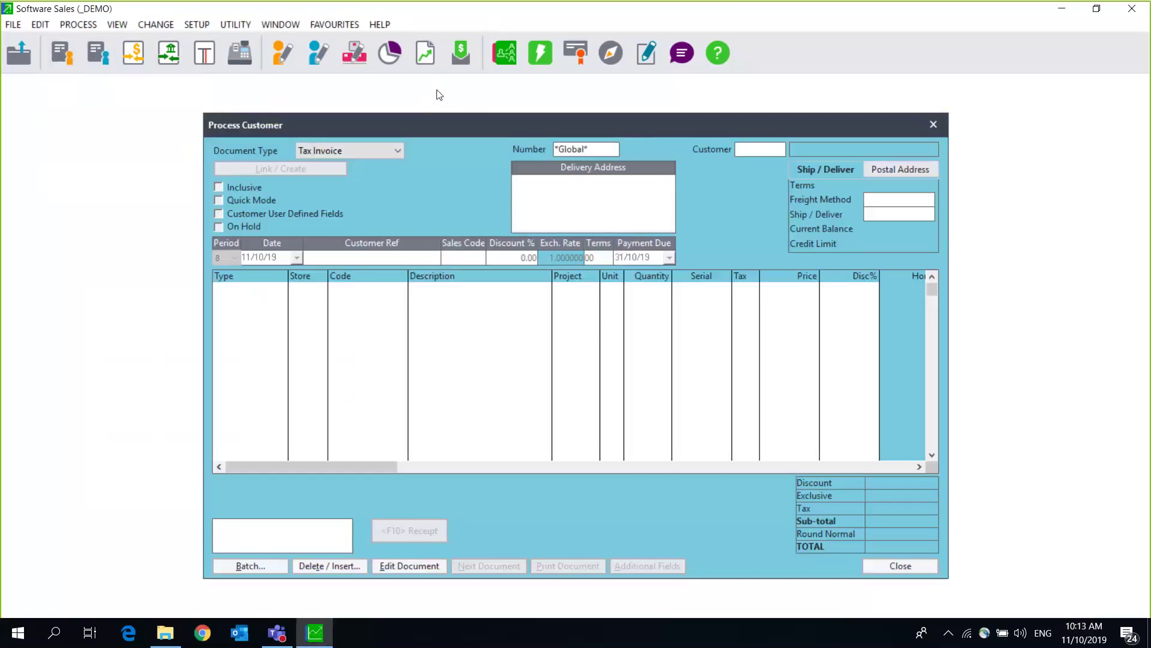
left_click_drag(638, 127, 437, 90)
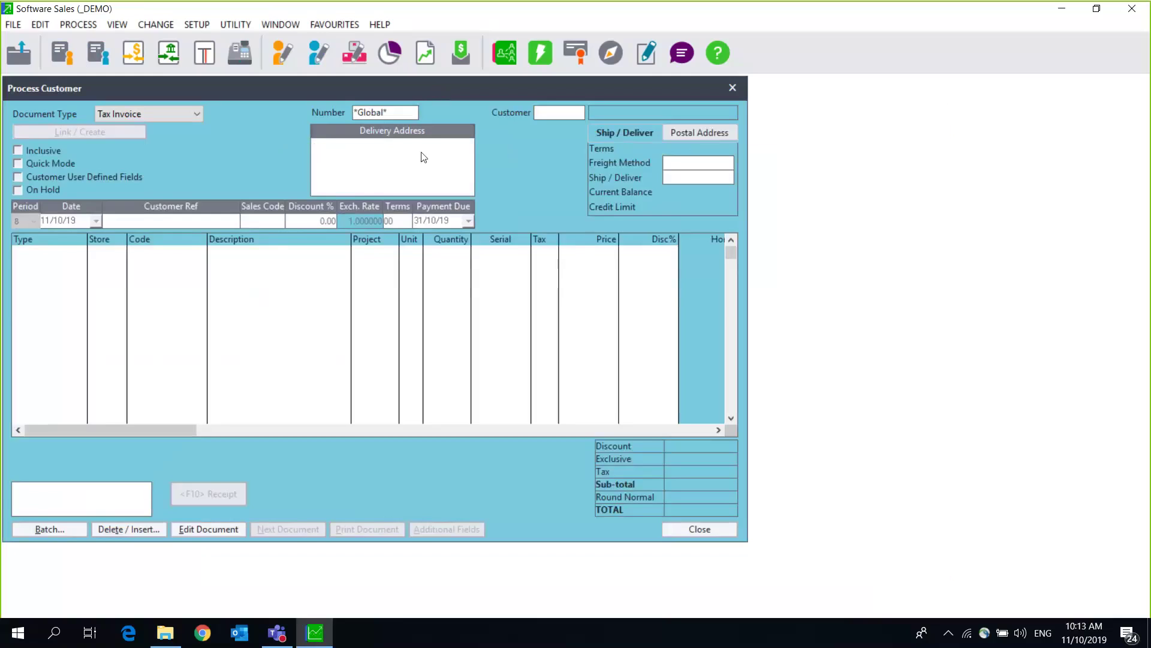
left_click(413, 112)
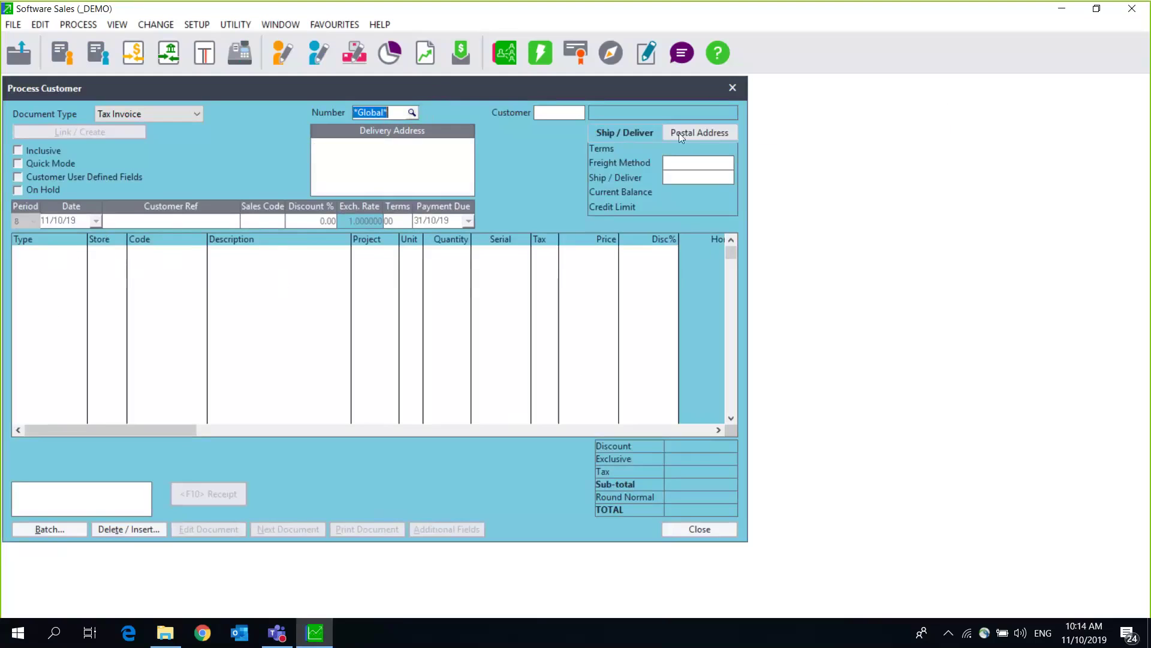
left_click(732, 89)
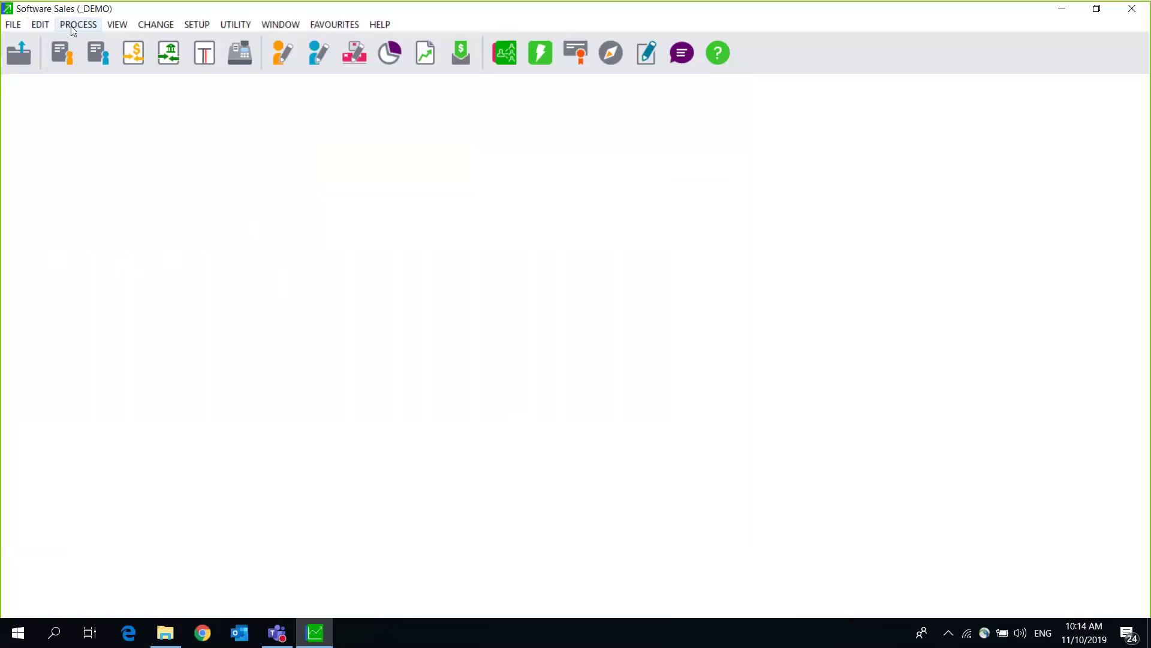
Step: Open Inventory Journals as an Interstore Transfer Batch for period 07 September 2019, accepting the warning
left_click(73, 24)
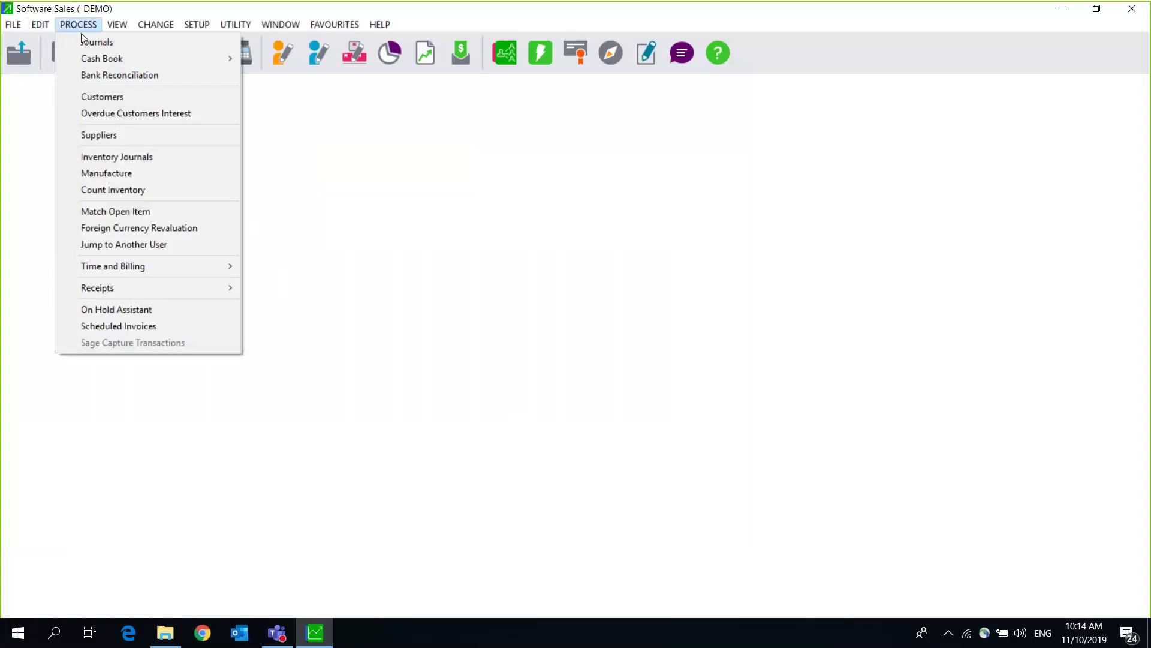
left_click(138, 158)
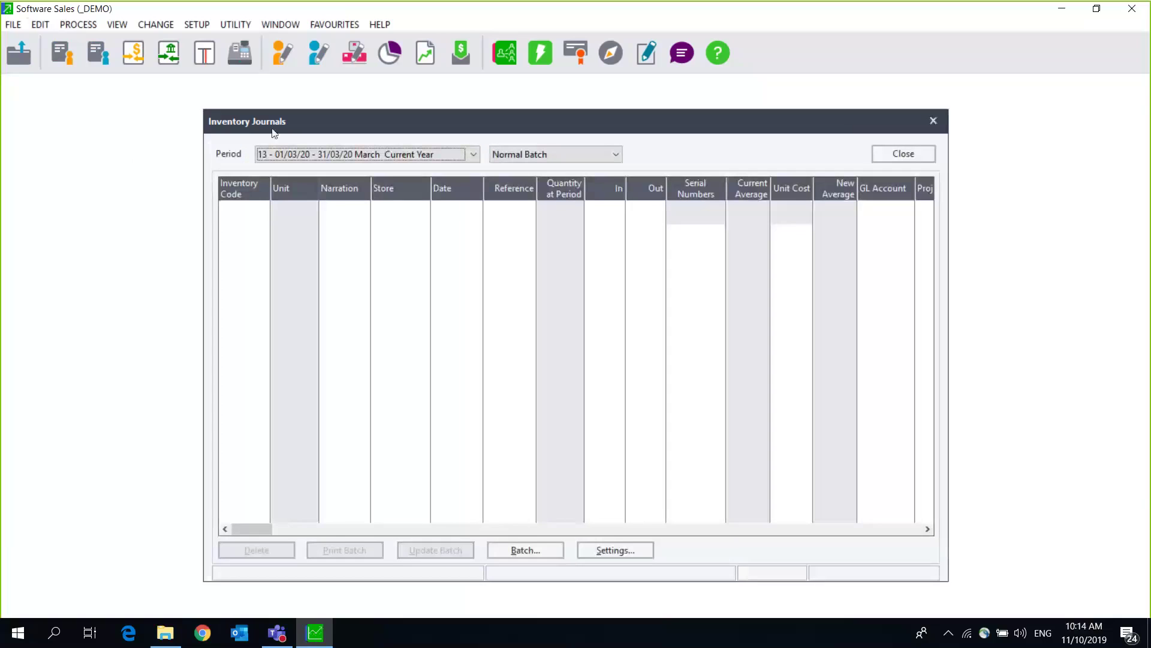
left_click_drag(239, 110, 170, 103)
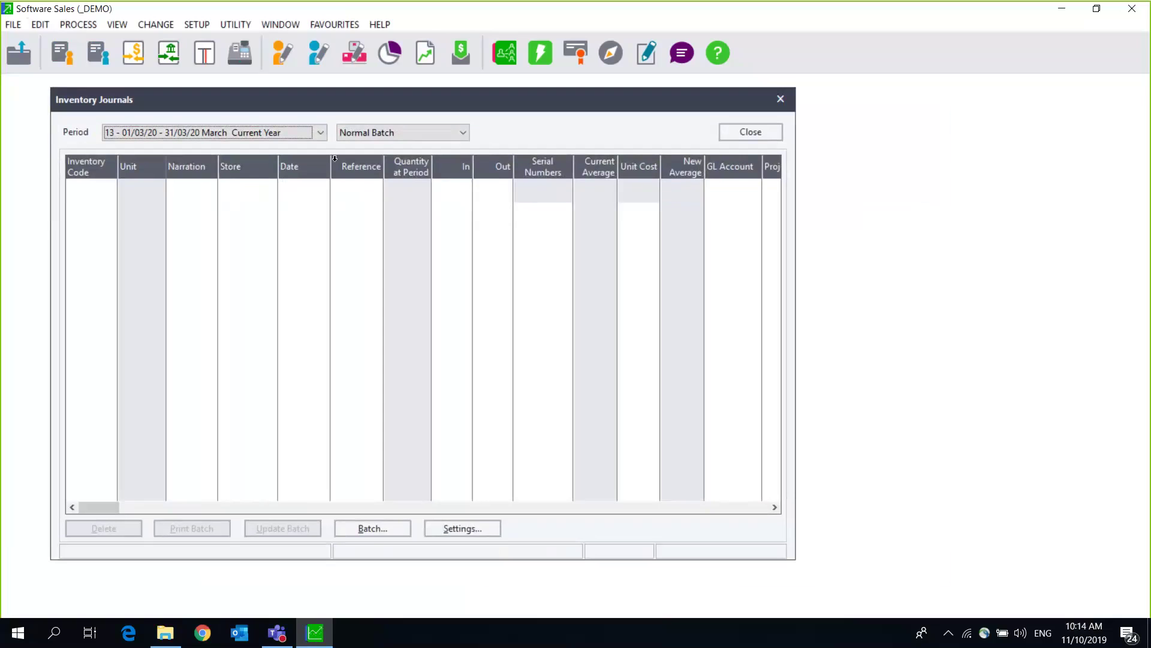
left_click(391, 133)
left_click(388, 159)
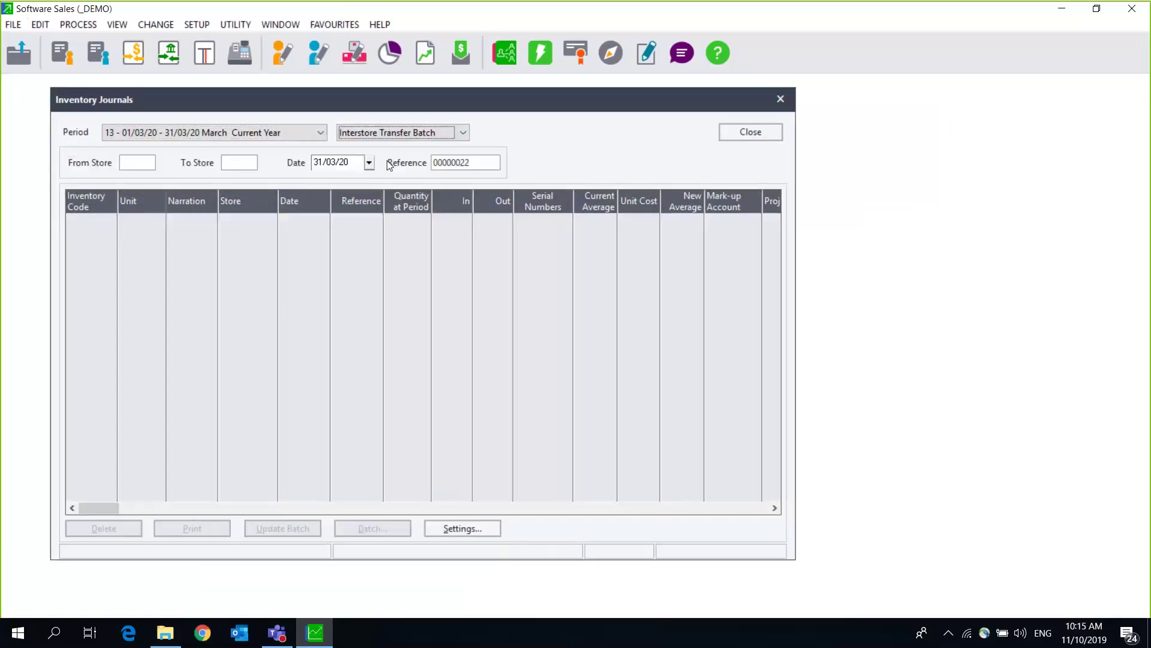
left_click(273, 135)
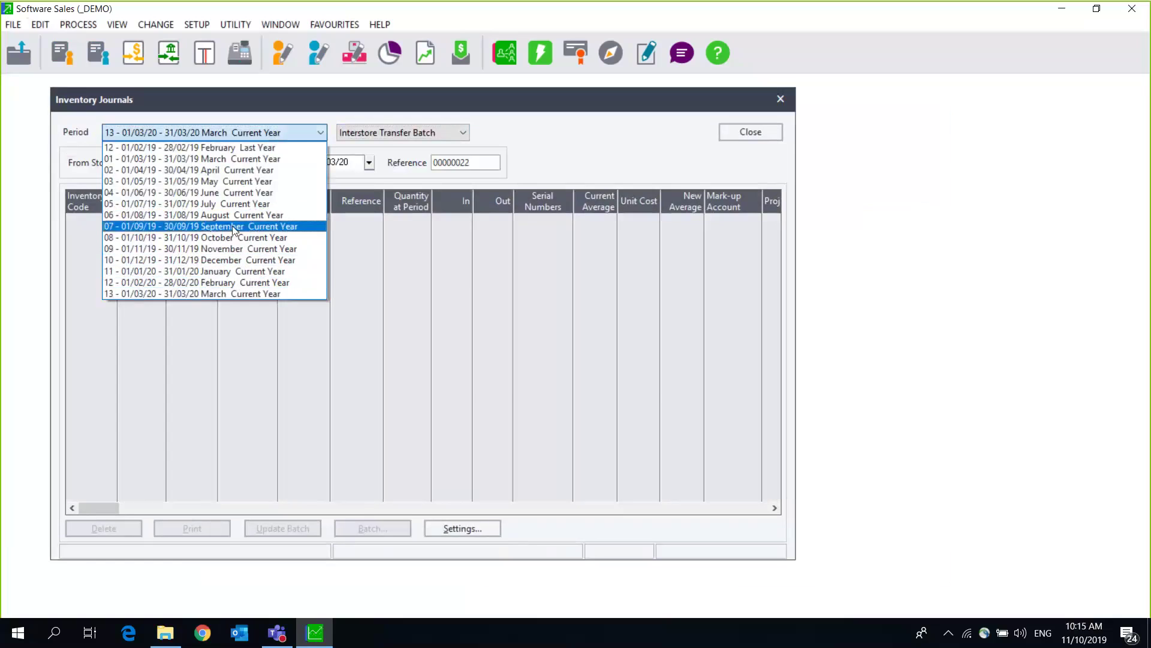
left_click(234, 226)
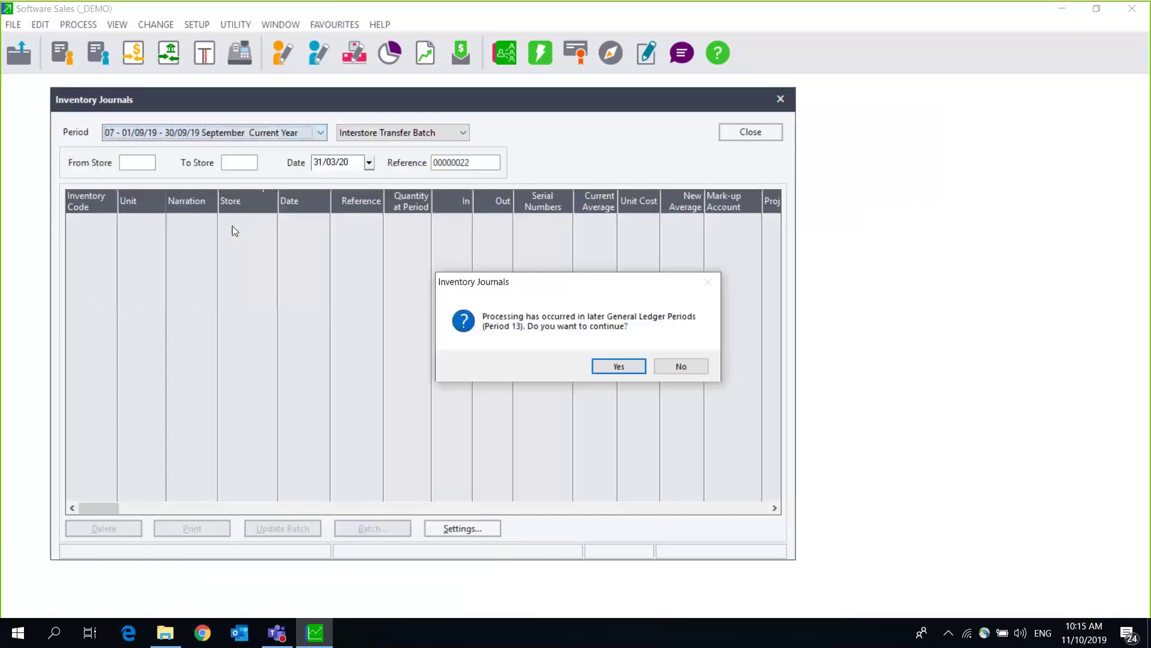
left_click(623, 365)
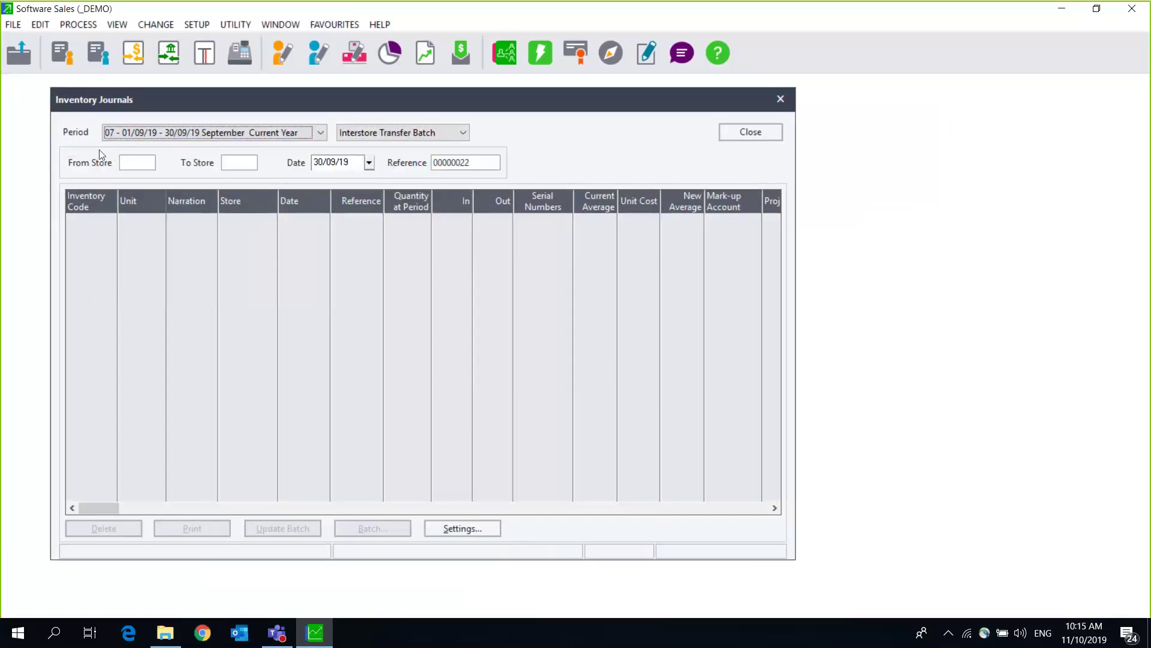
Step: Set the transfer's From Store to JHB and To Store to DBN
left_click(130, 163)
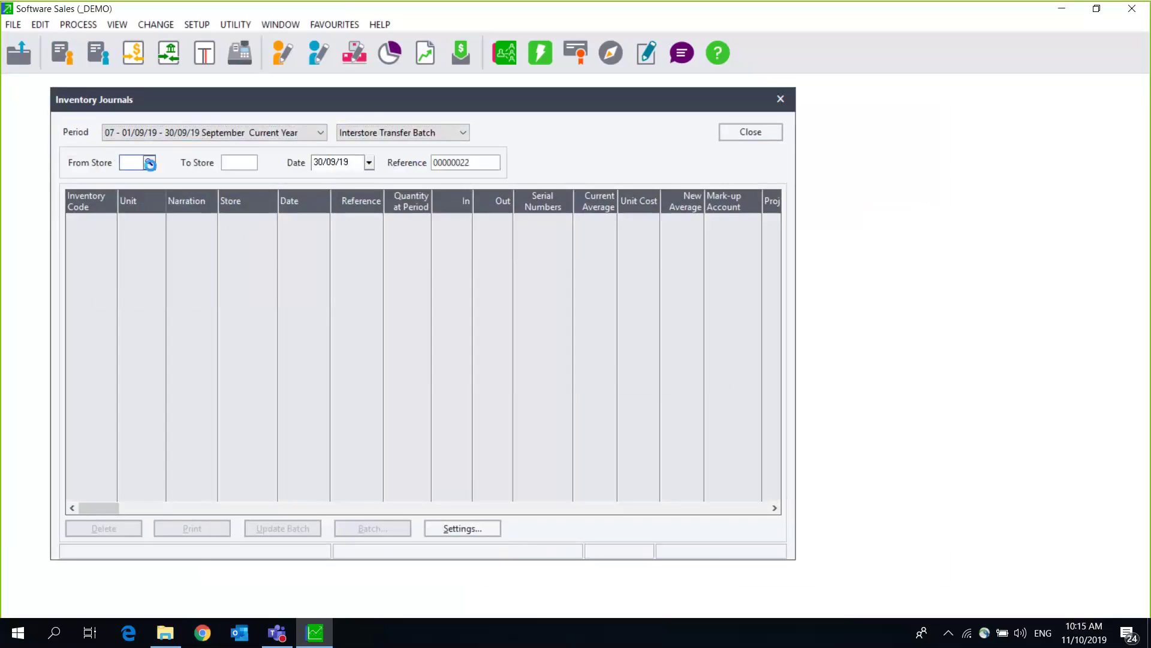
left_click(149, 163)
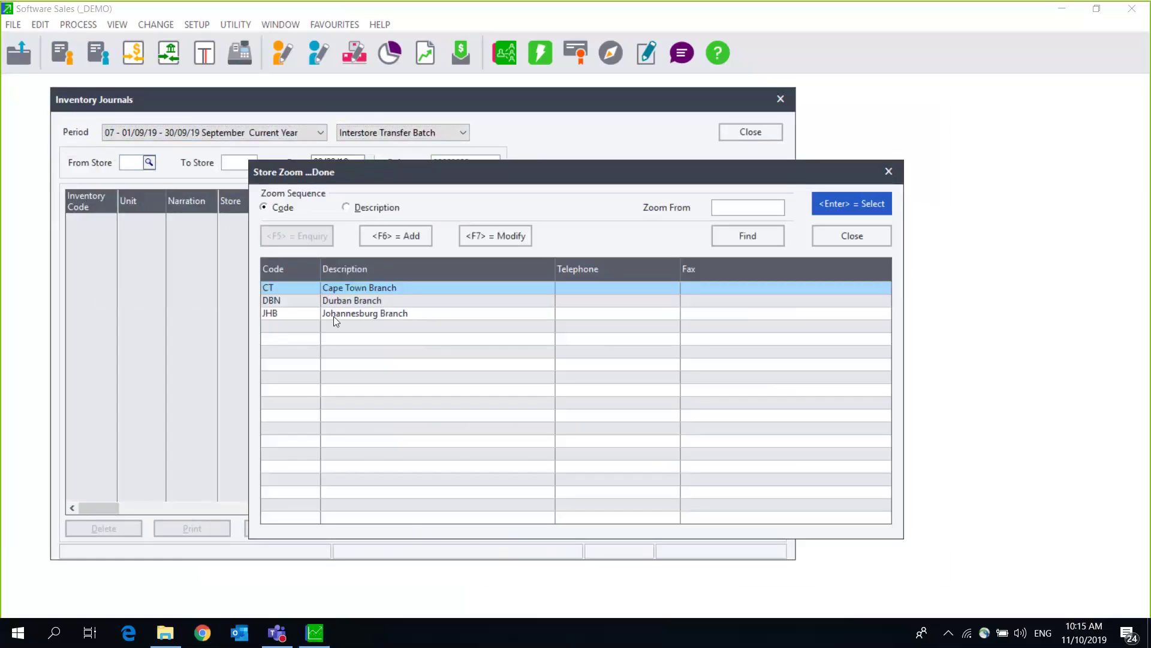
left_click(333, 314)
double_click(333, 316)
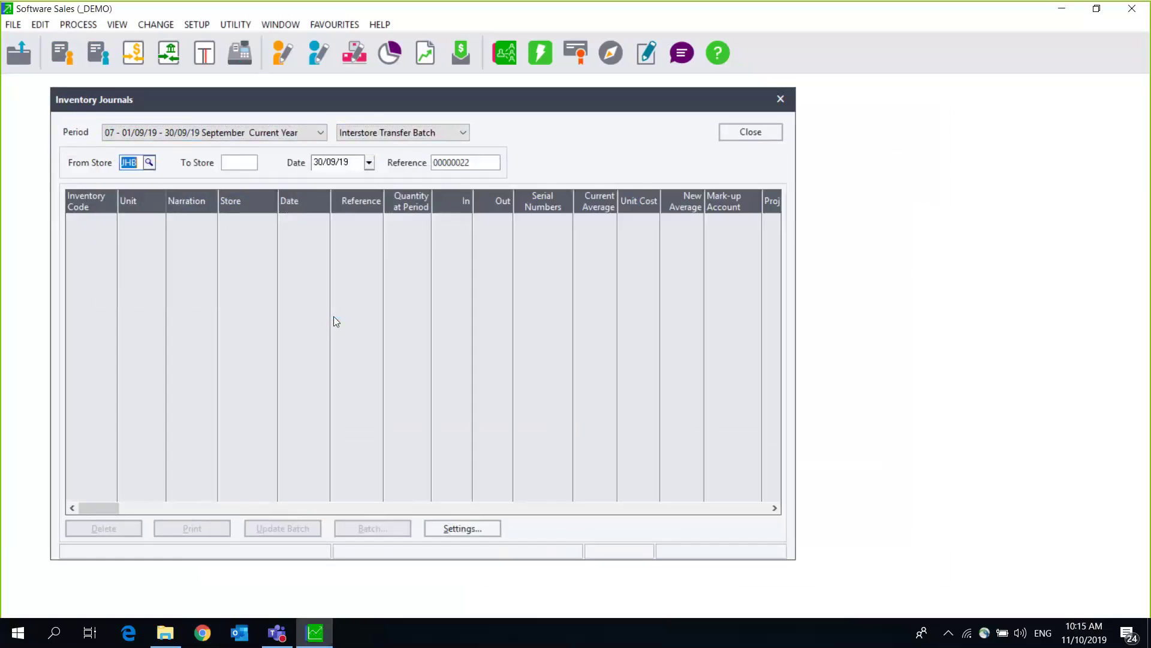
left_click(241, 160)
left_click(251, 163)
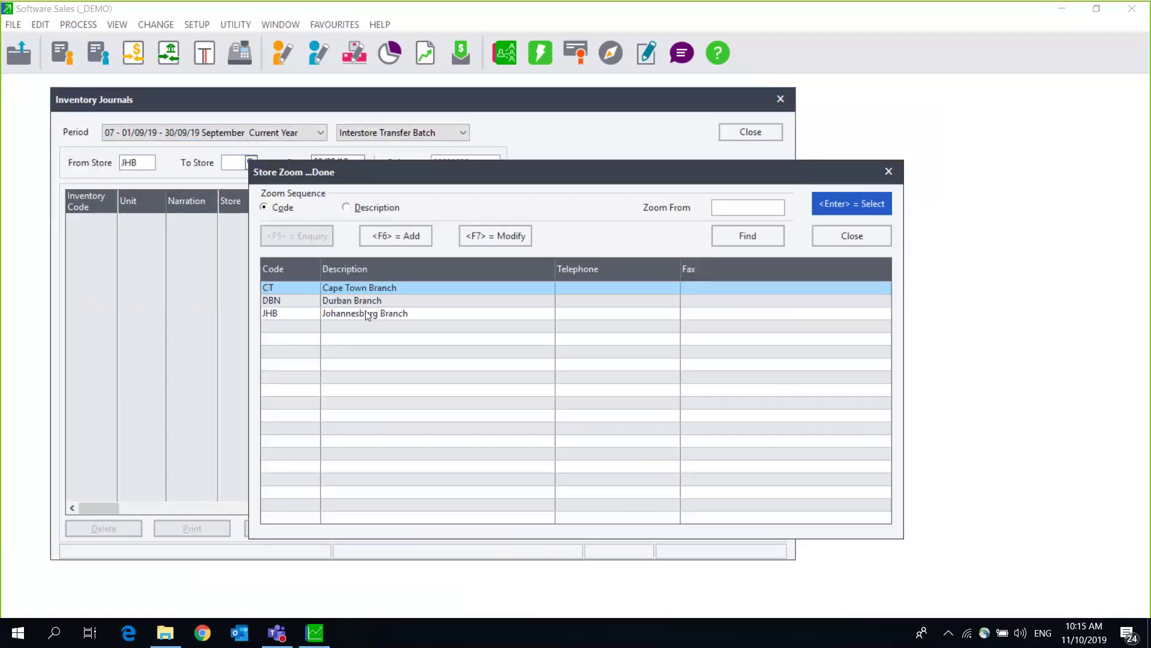
left_click(351, 302)
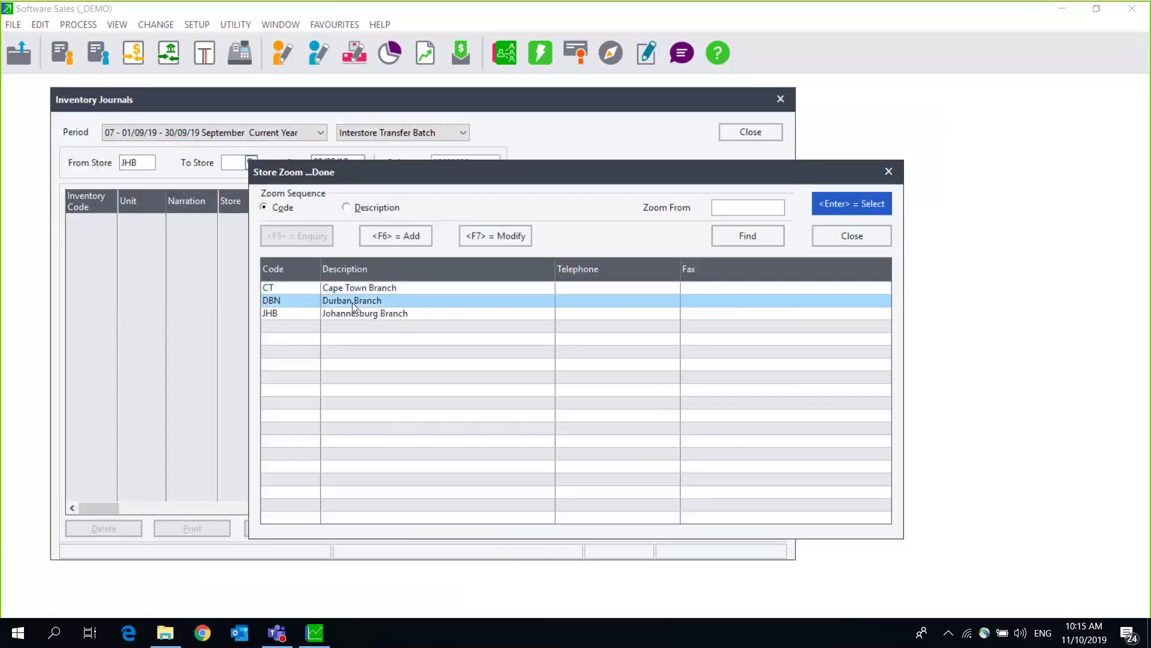
double_click(352, 302)
Step: Date the transfer 11/09/19 and give it reference TRFJ01D
key("Tab")
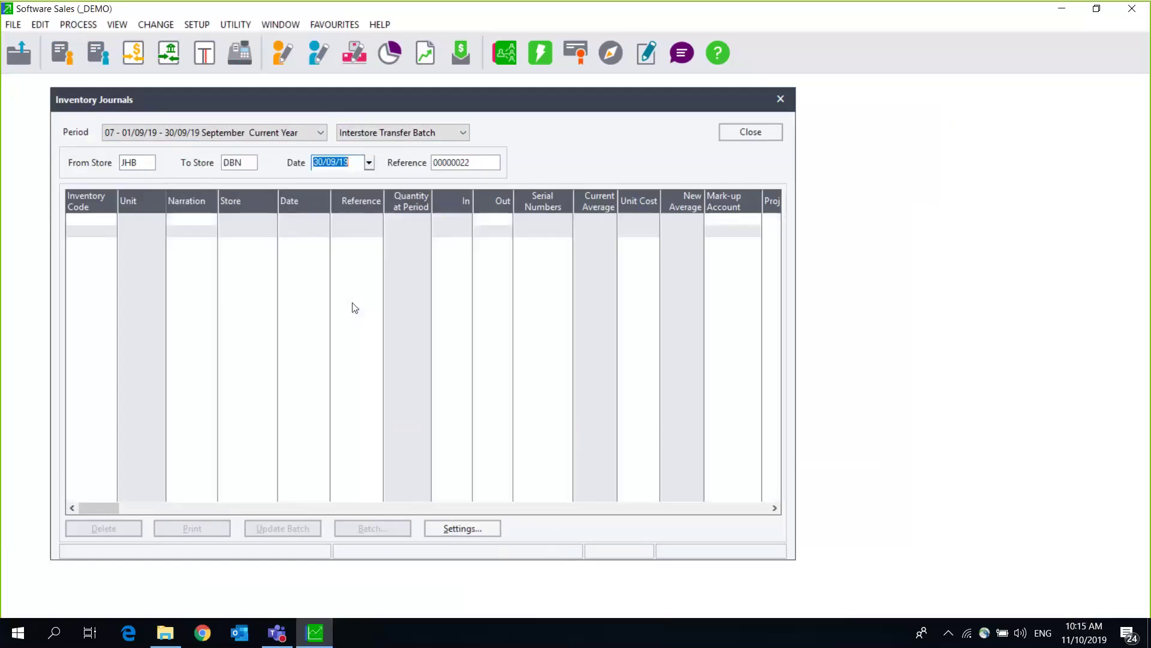
left_click(370, 163)
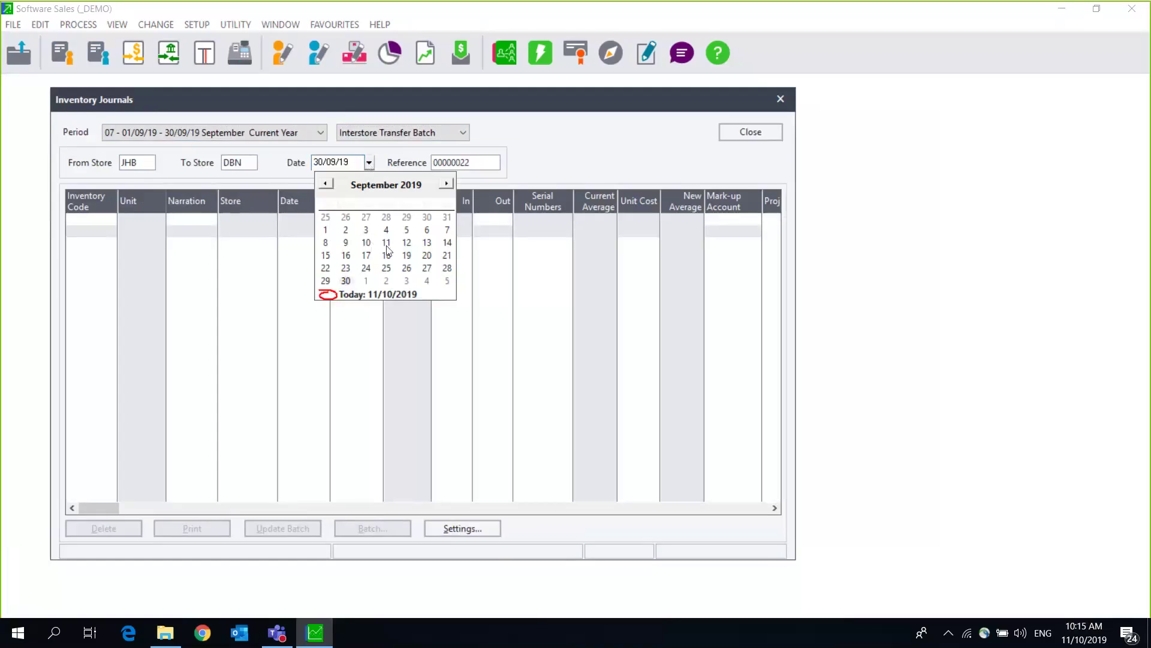
left_click(387, 244)
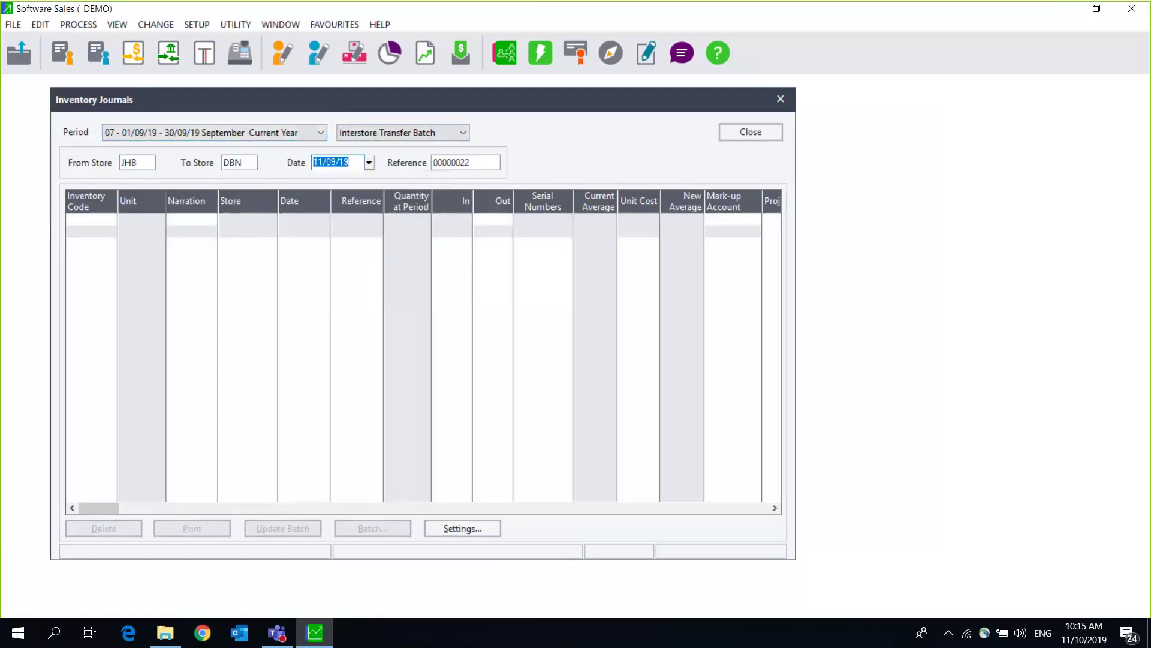
left_click(481, 160)
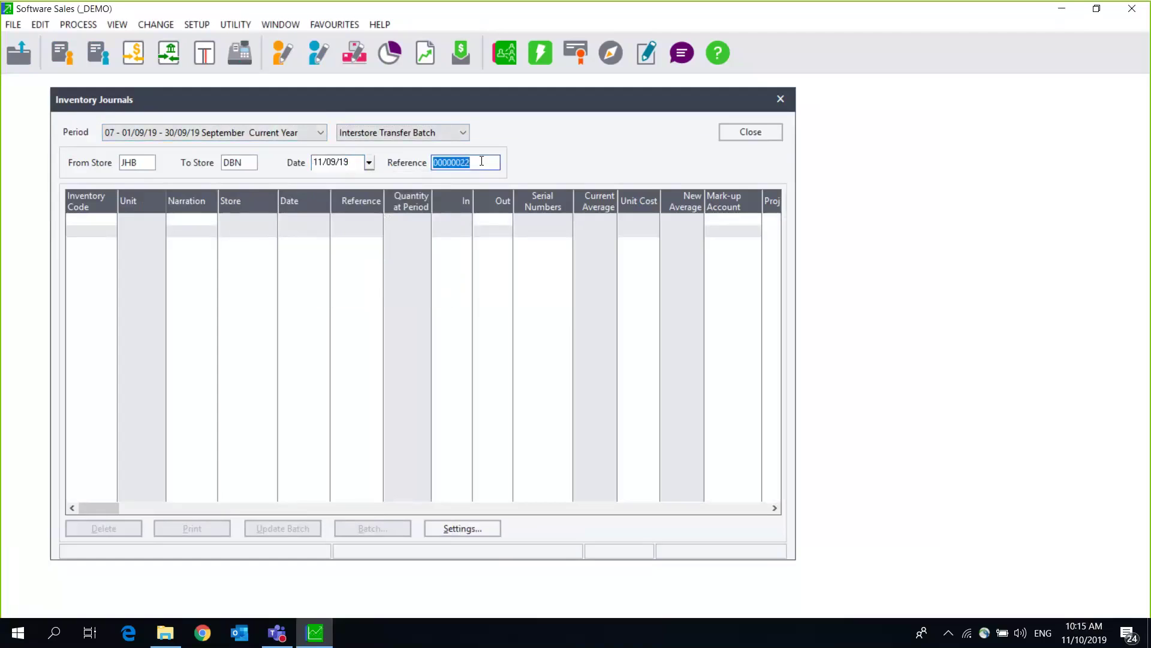
type("TRF")
type("JHB")
type("01")
key("BackSpace")
key("BackSpace")
key("BackSpace")
key("BackSpace")
type("01D")
left_click(94, 220)
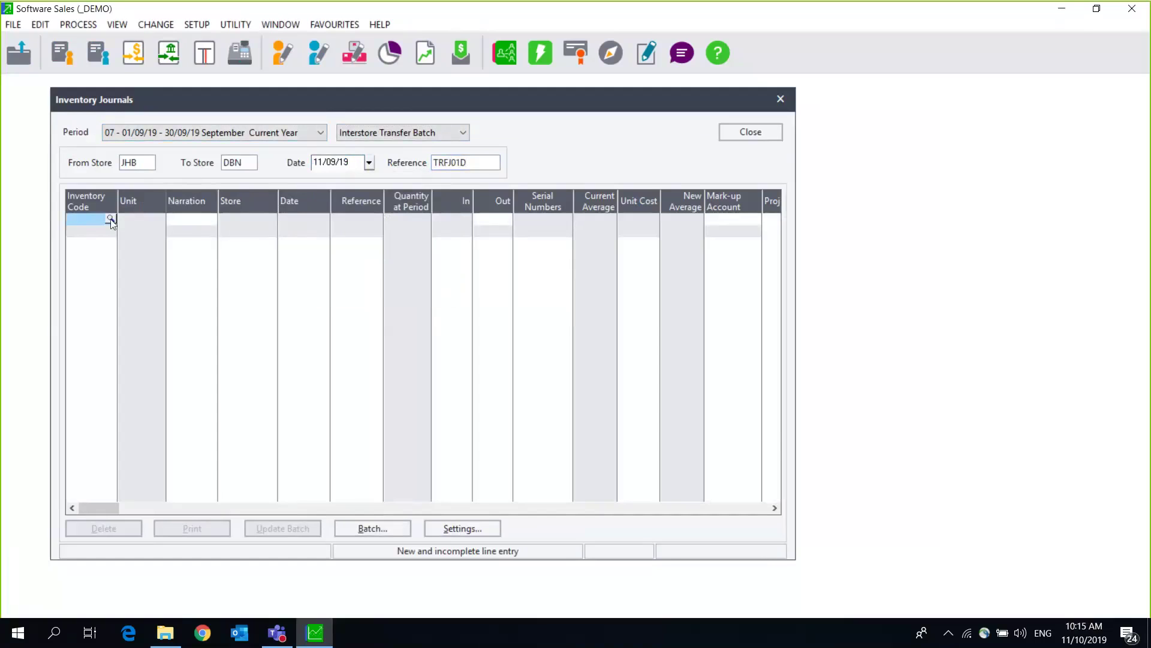
Step: Transfer 100 units of ACC/LOC Accounting Software out of JHB, with DBN's unit cost at 2,360.00
left_click(111, 219)
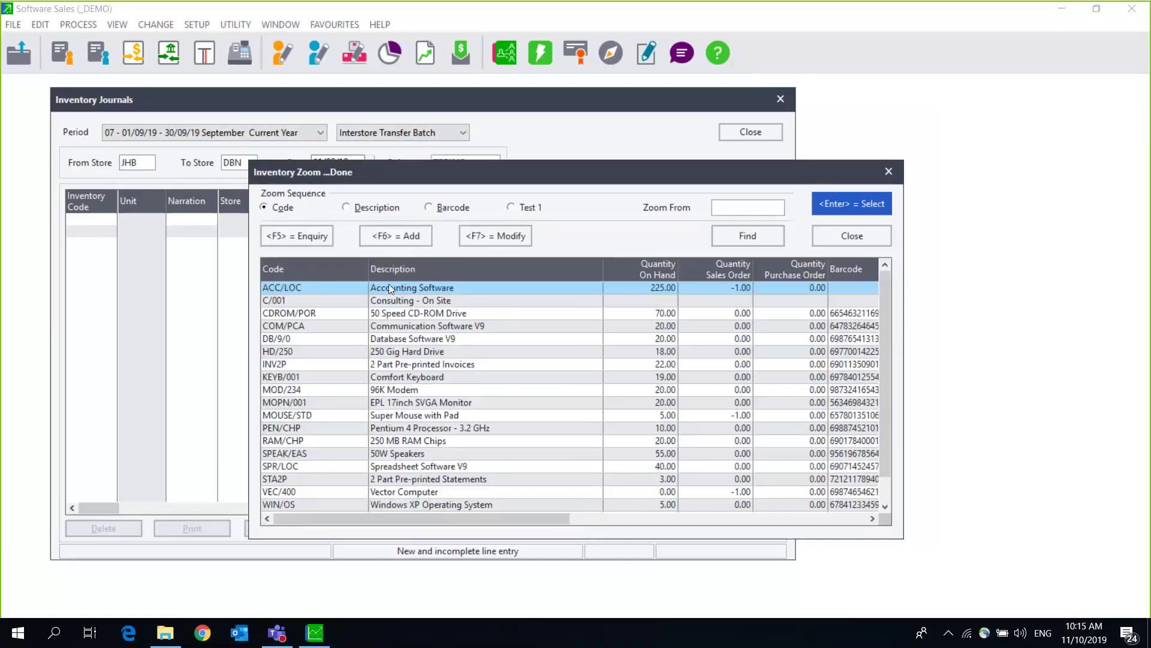
double_click(391, 288)
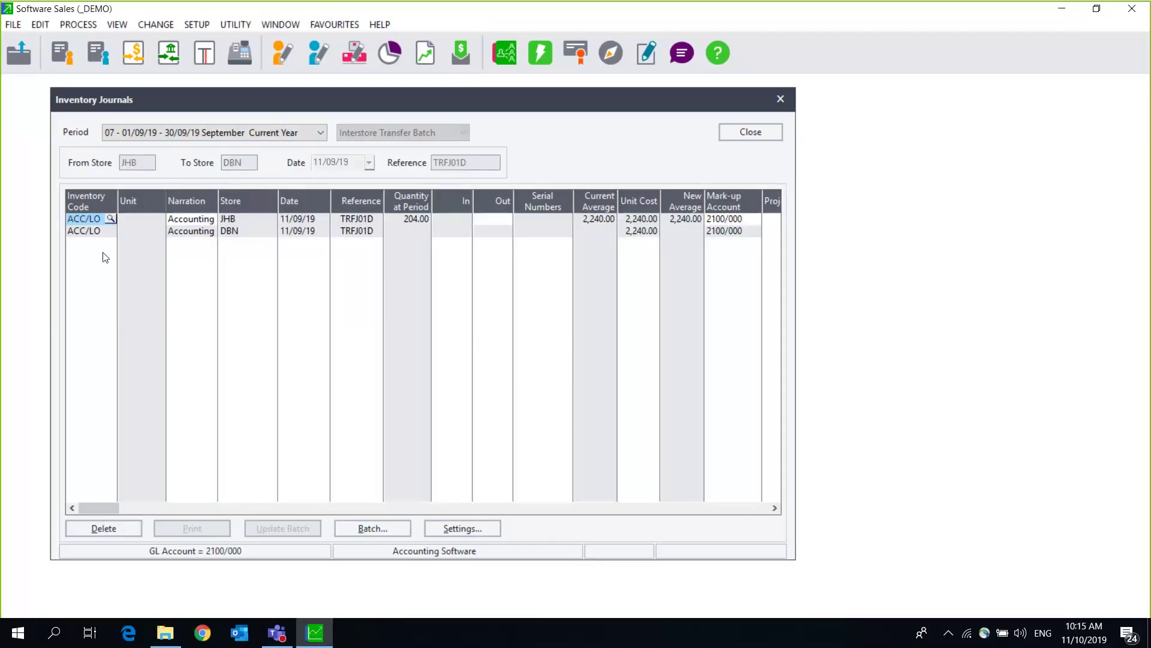
left_click(502, 220)
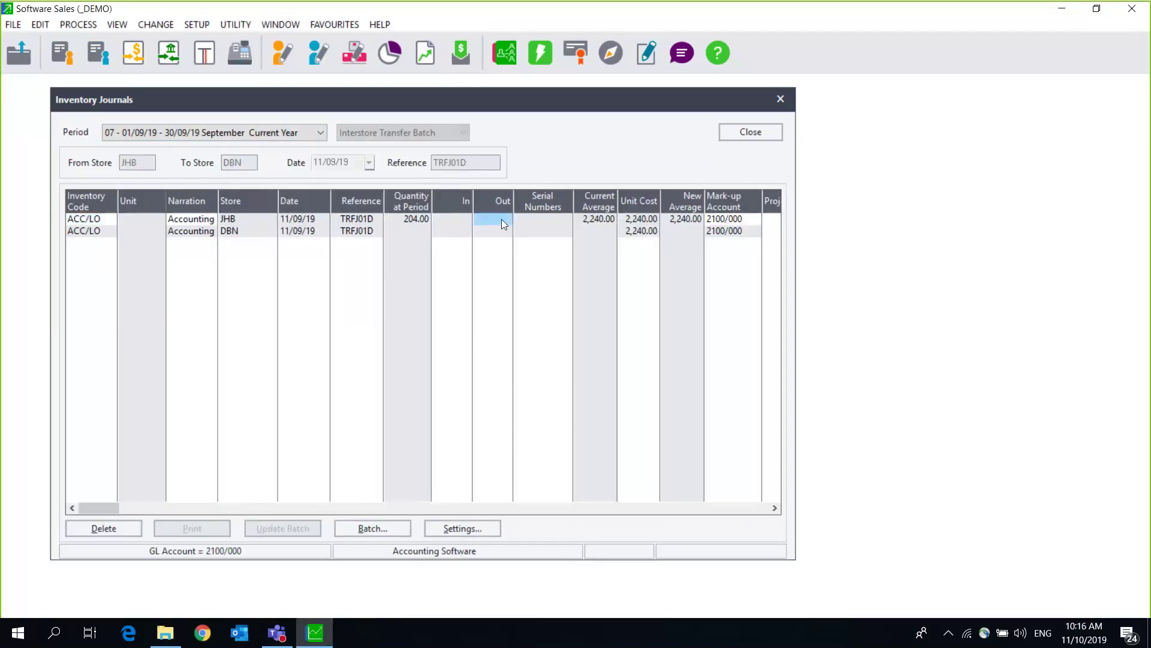
type("100")
key("Tab")
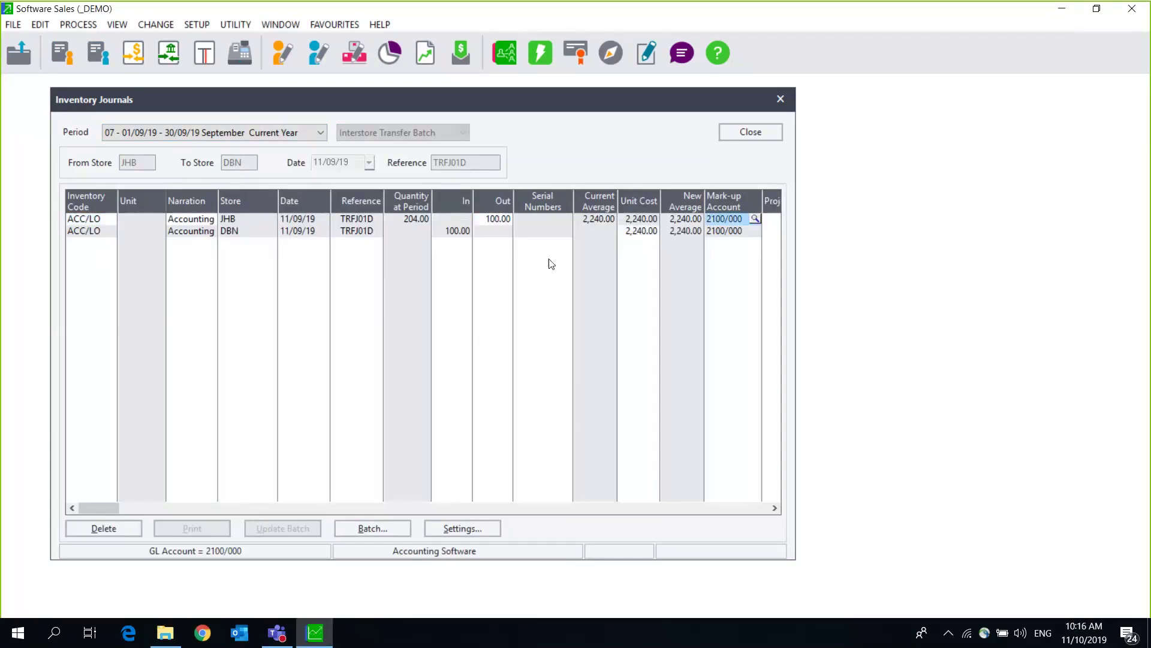
key("Tab")
key("Tab")
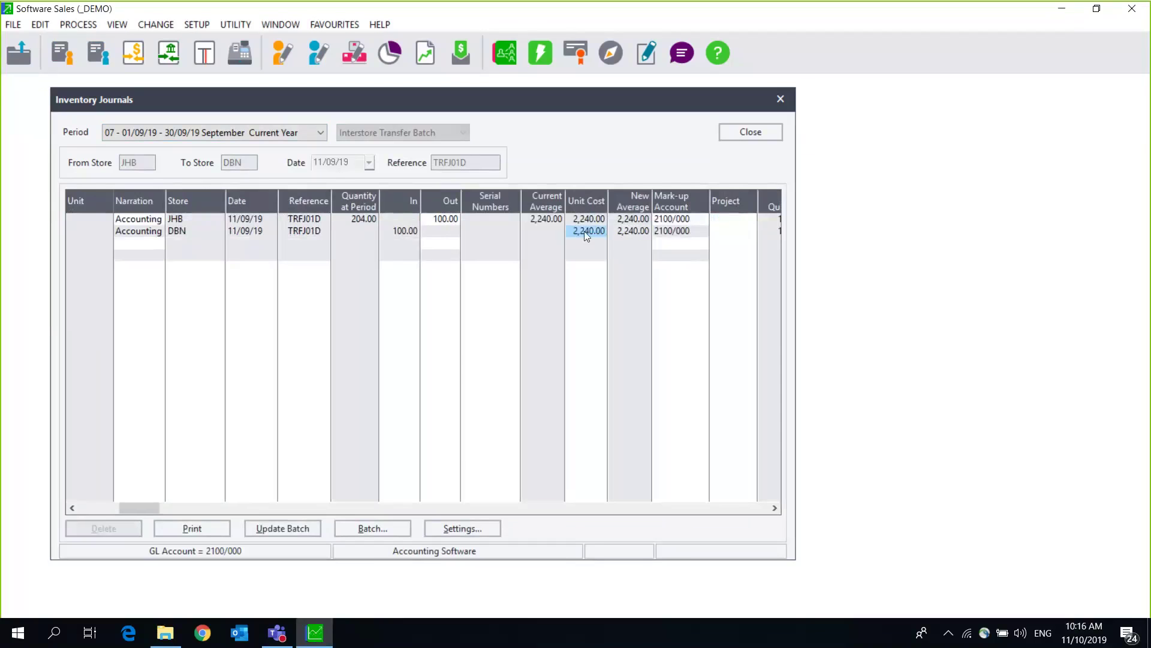
type("360")
key("Tab")
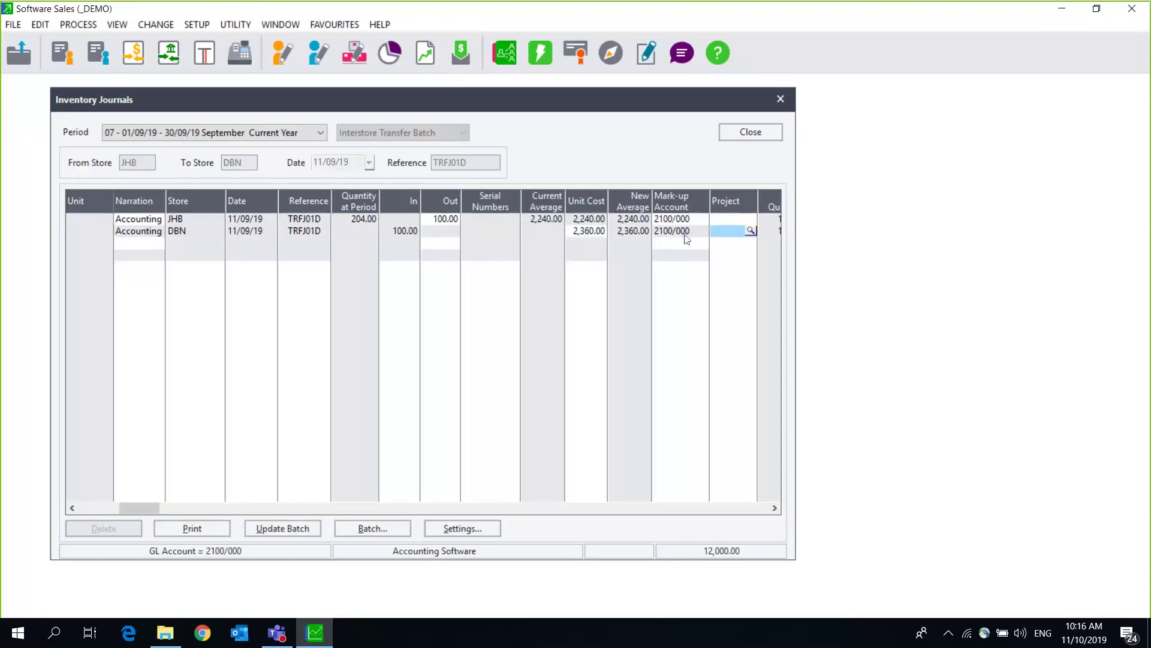
Step: Post the interstore transfer batch, accepting the last unit cost, and close Inventory Journals
left_click(289, 525)
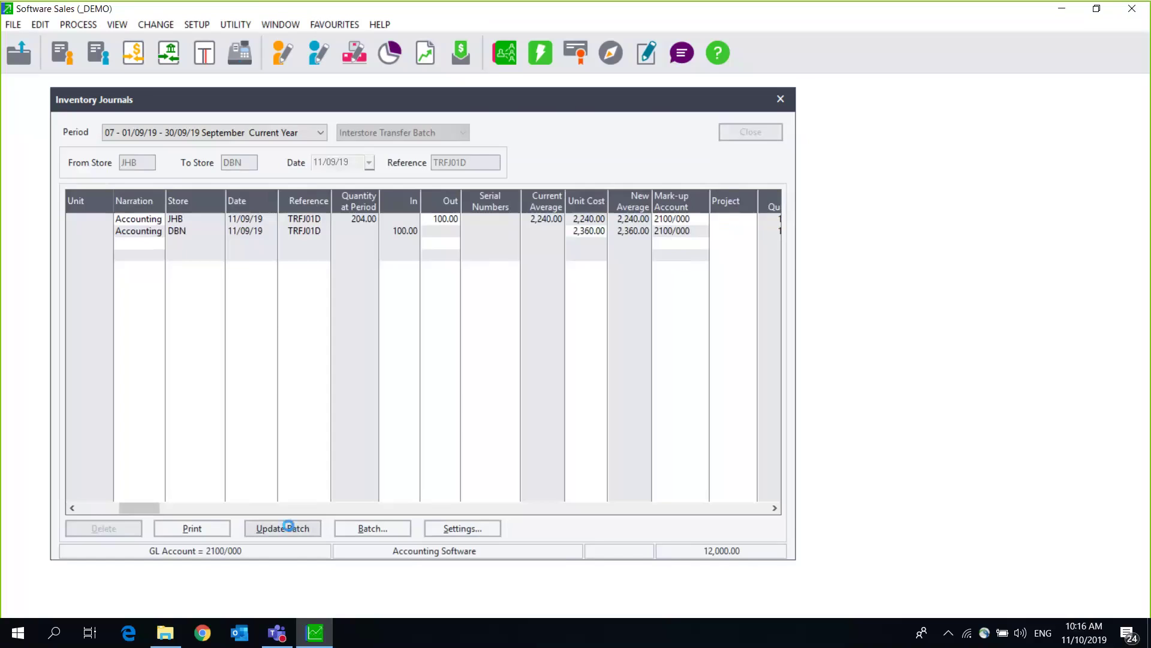
left_click(565, 367)
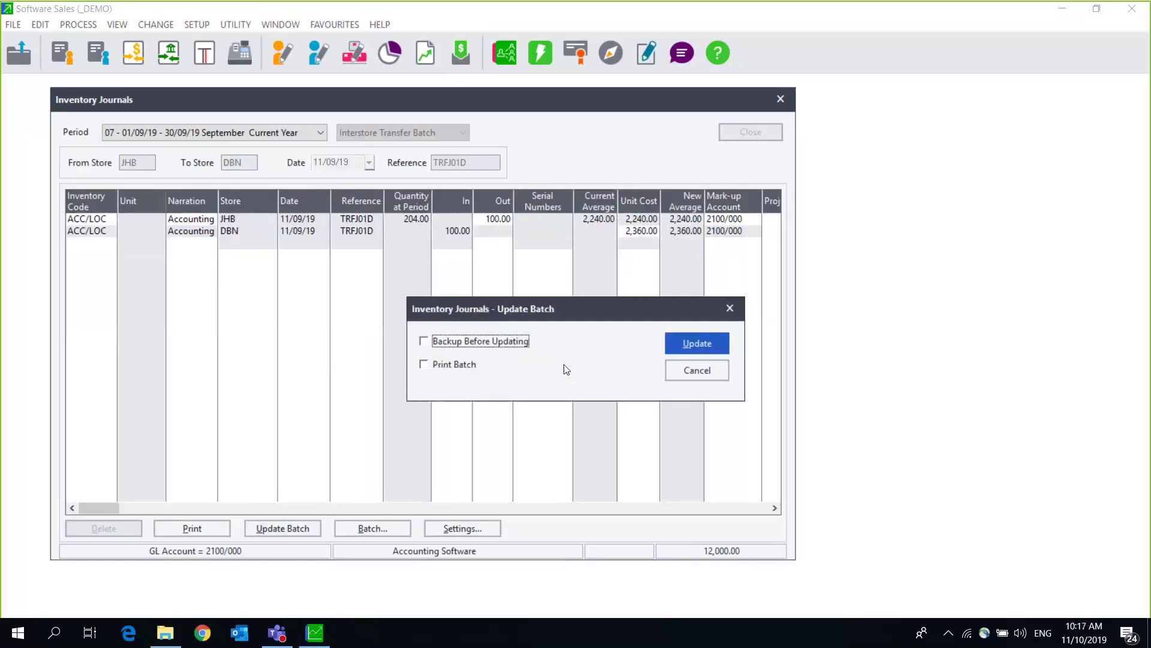
left_click(700, 343)
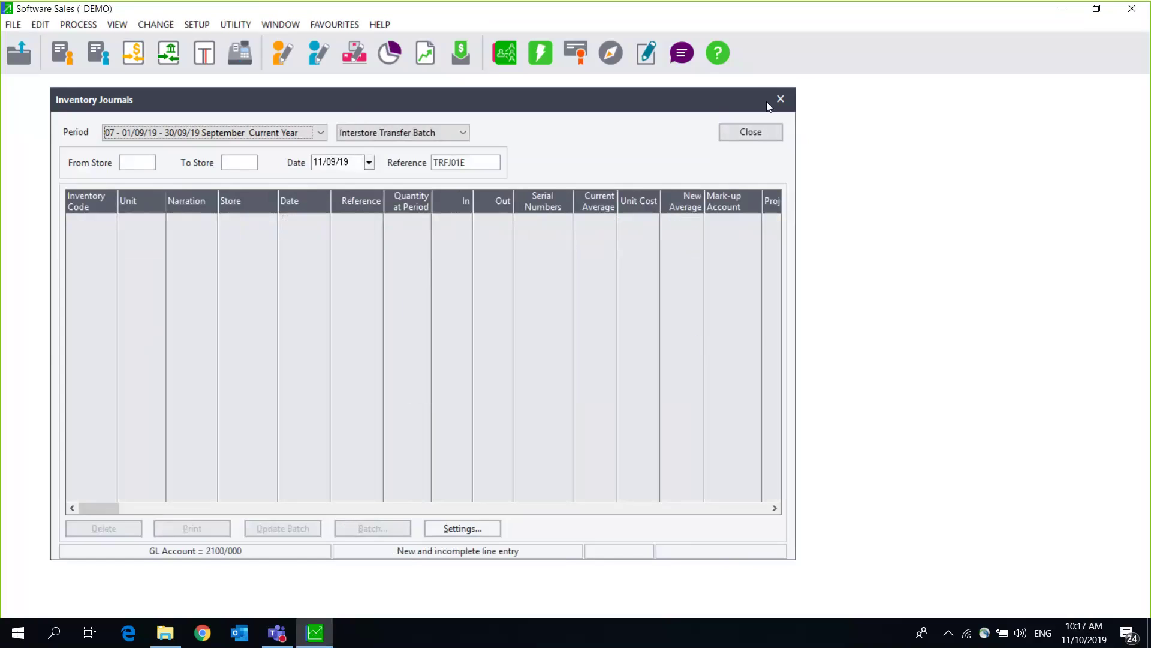
left_click(781, 100)
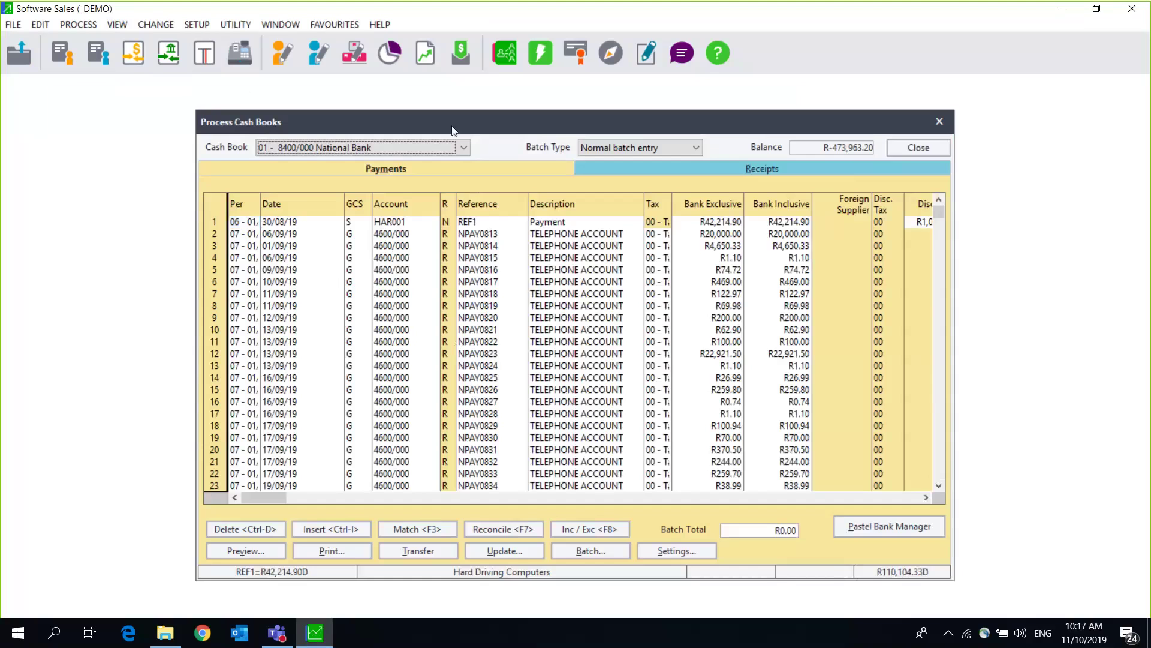
Step: Close the National Bank cash book, then decline installing Point of Sale
left_click_drag(298, 114, 86, 108)
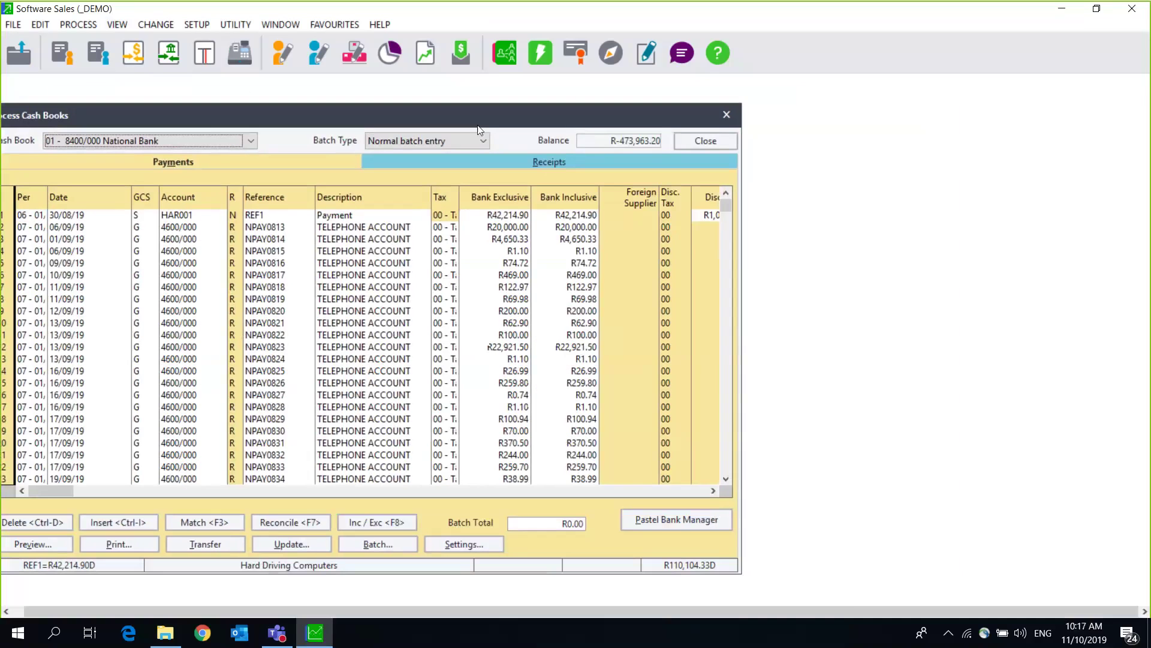
left_click(727, 113)
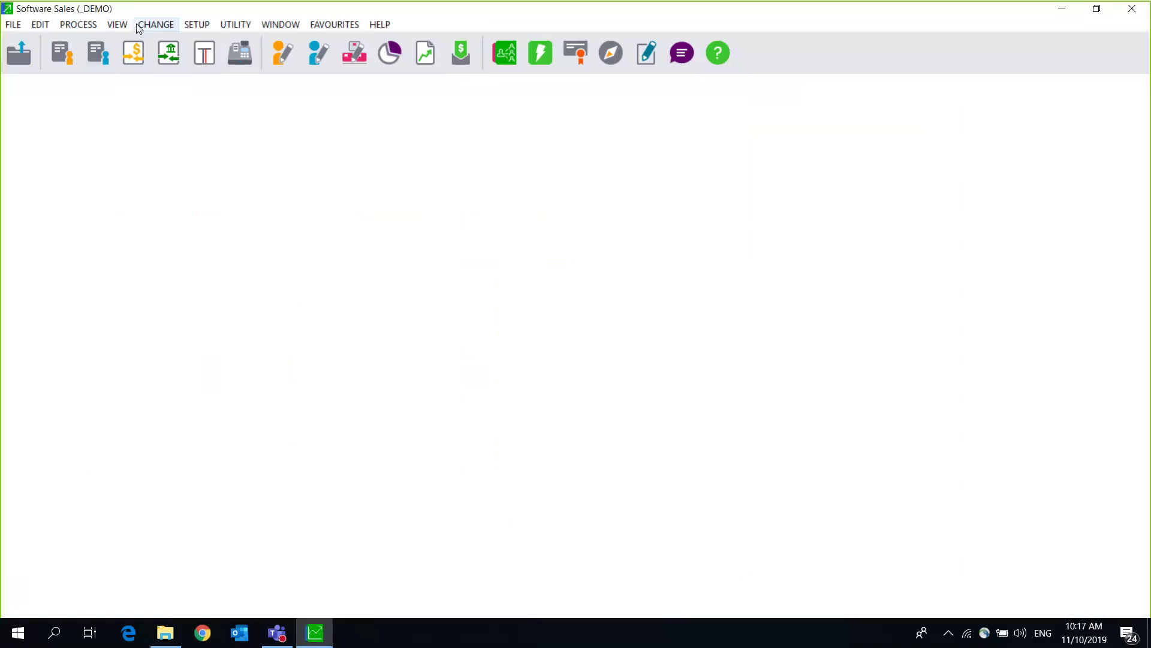
left_click(236, 56)
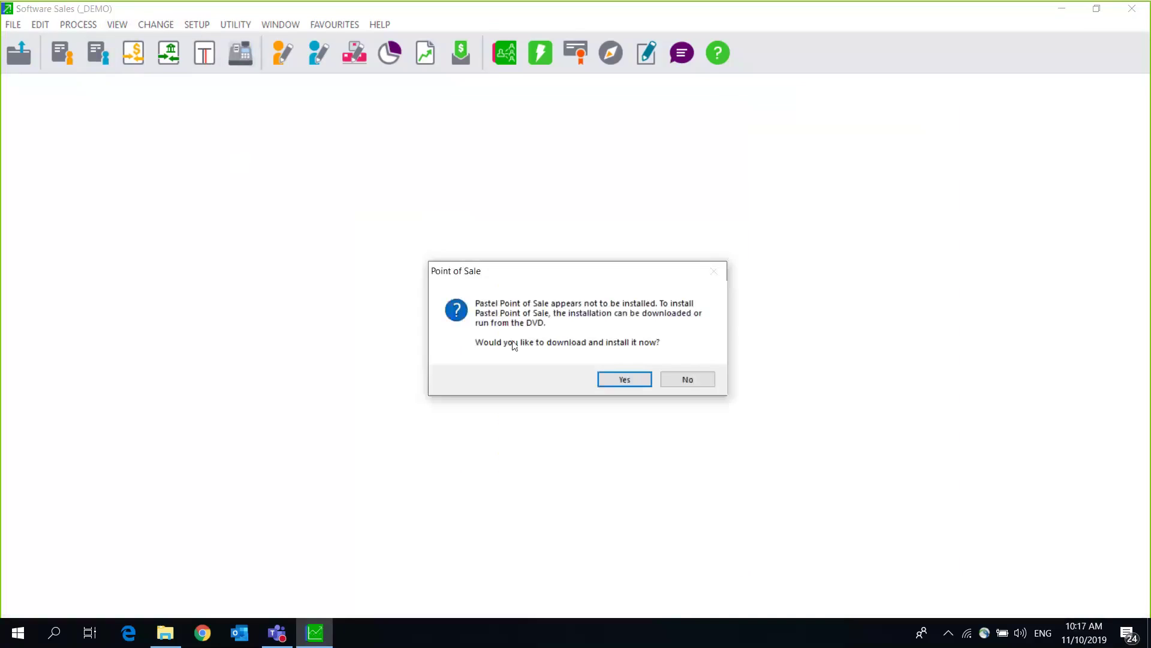
left_click(688, 379)
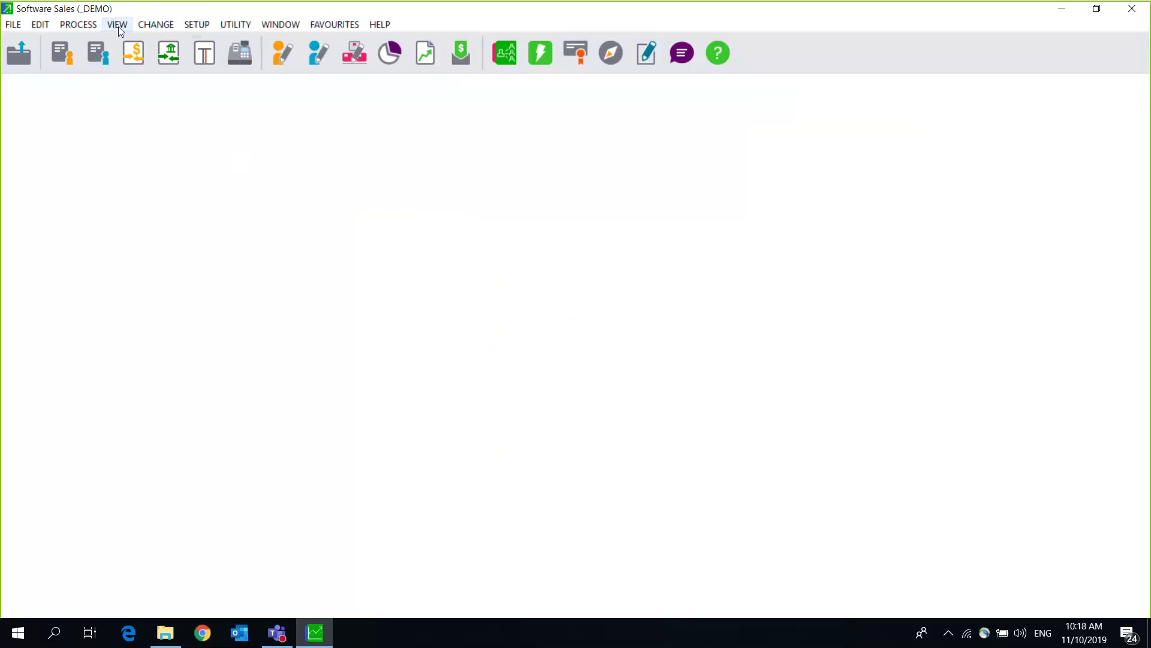
Step: Run the Interstore Transfer Report on screen for 01/08/2019 to 31/10/2019, skipping unposted batches
left_click(118, 27)
mouse_move(168, 97)
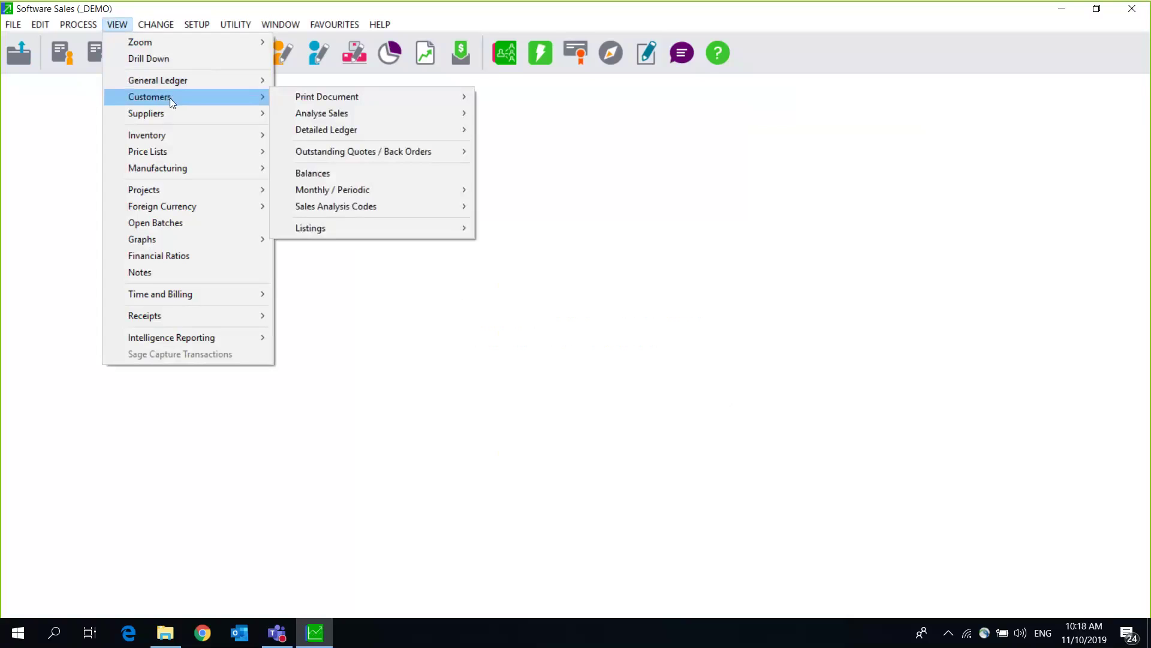
mouse_move(237, 136)
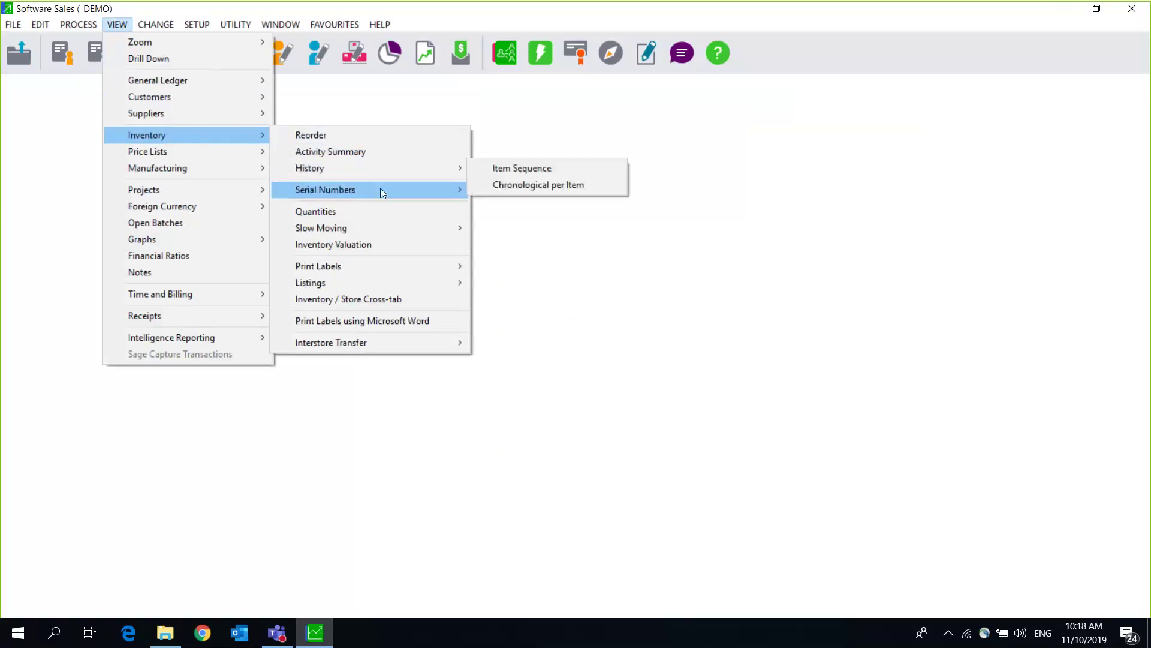
mouse_move(423, 344)
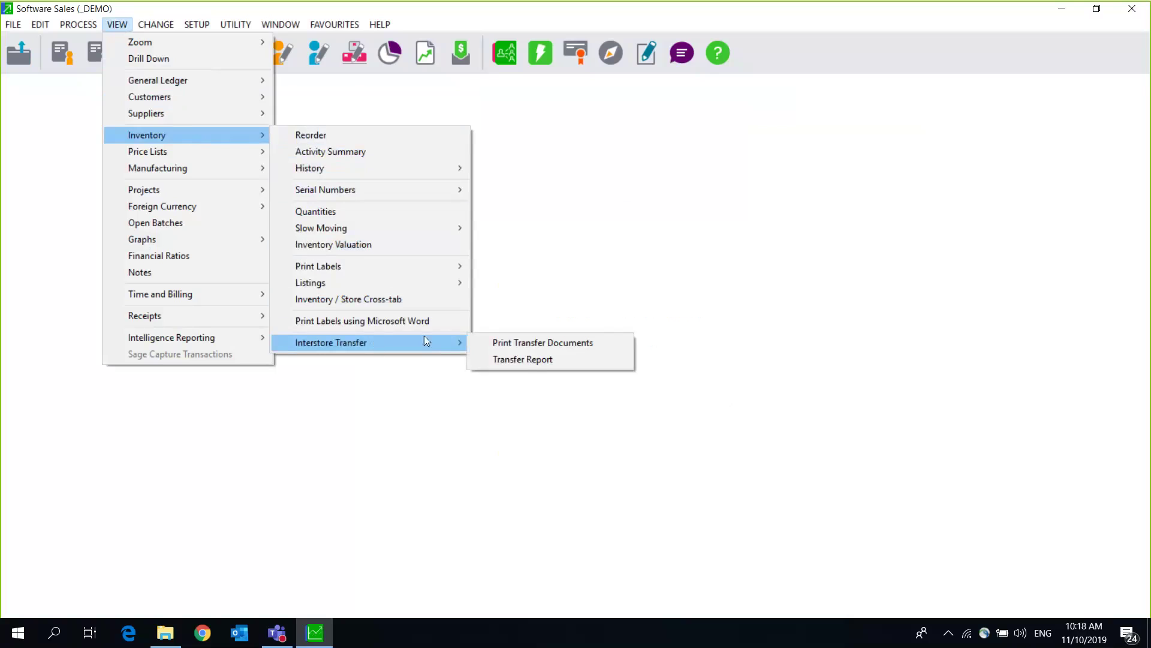
left_click(538, 358)
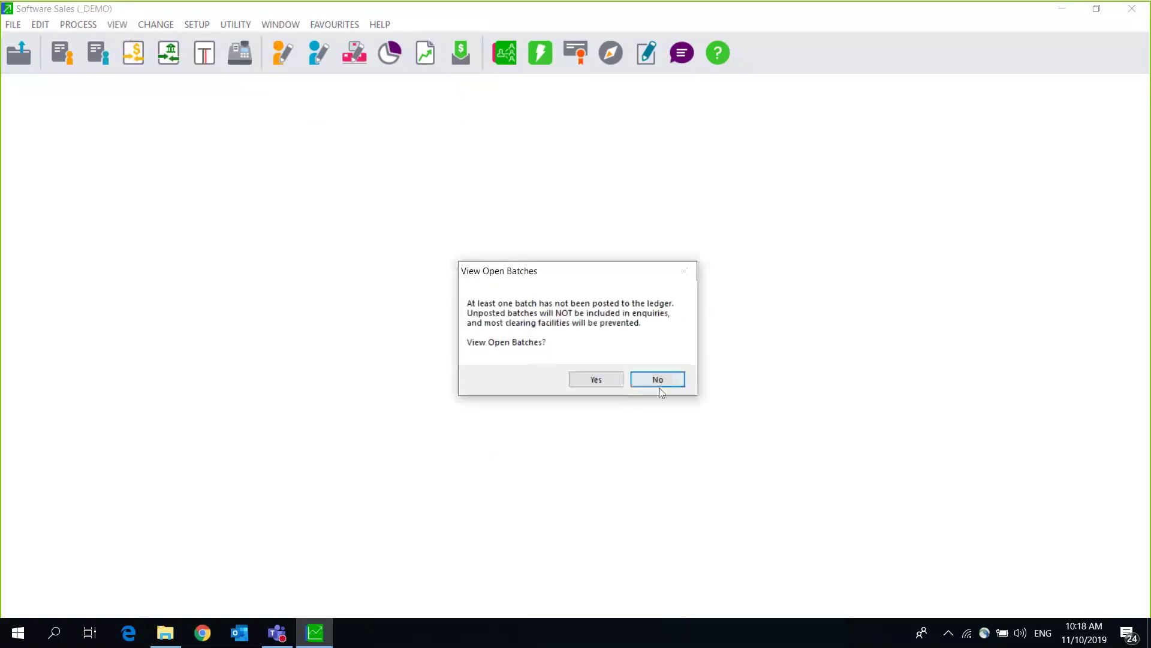
left_click(656, 380)
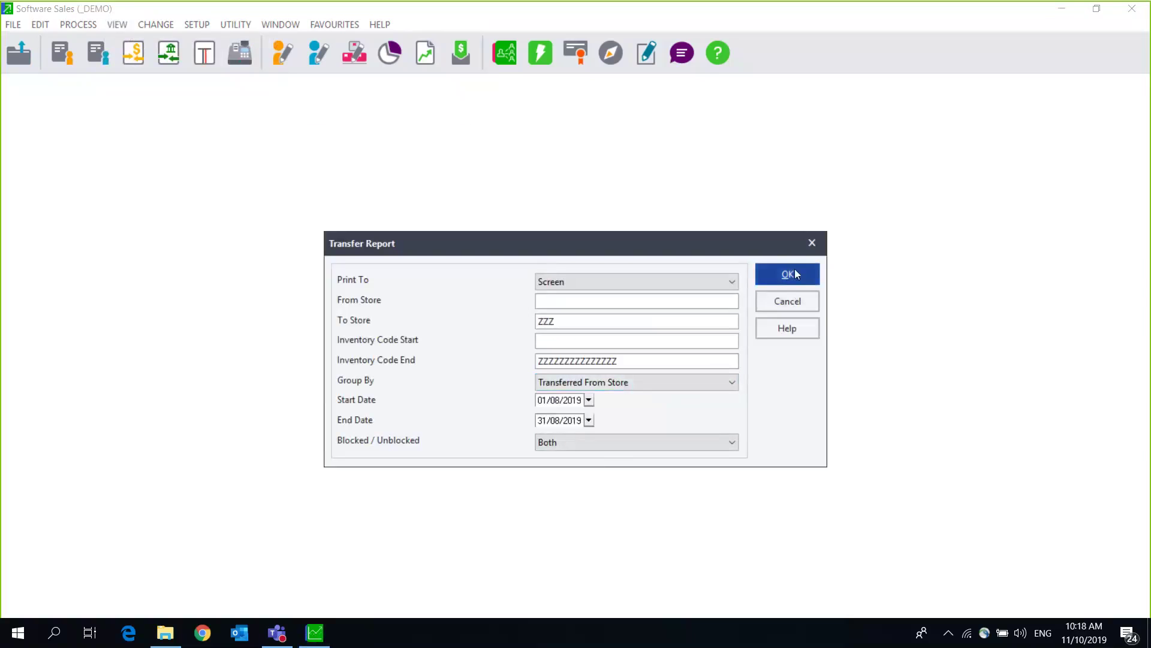
left_click(589, 421)
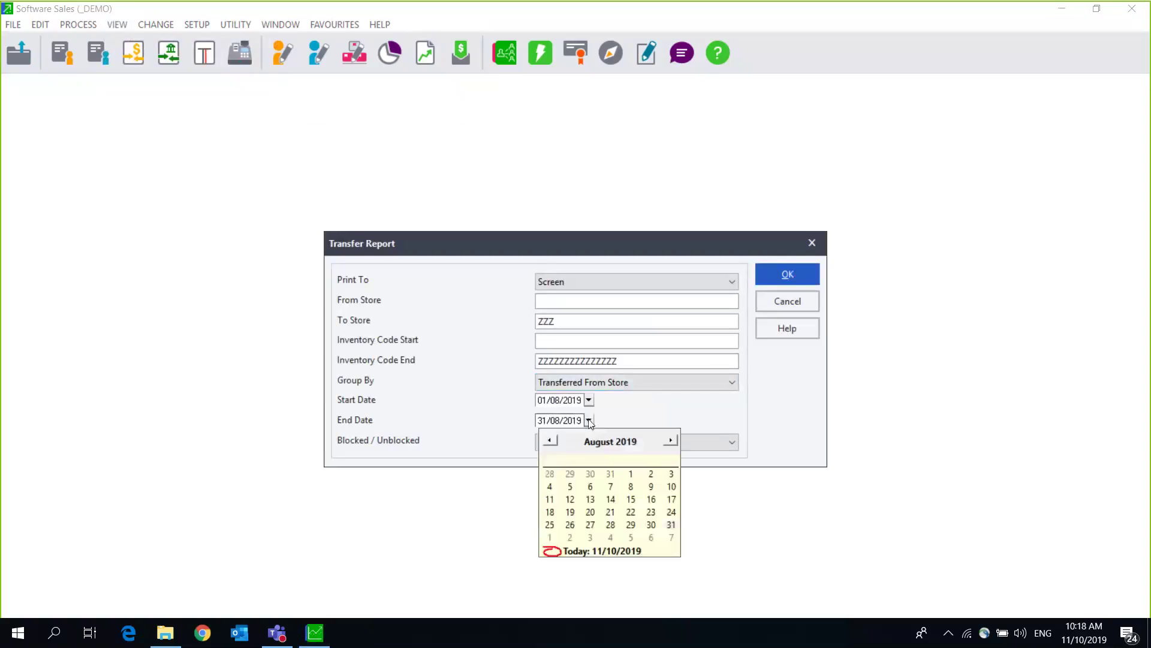
left_click(669, 442)
left_click(670, 441)
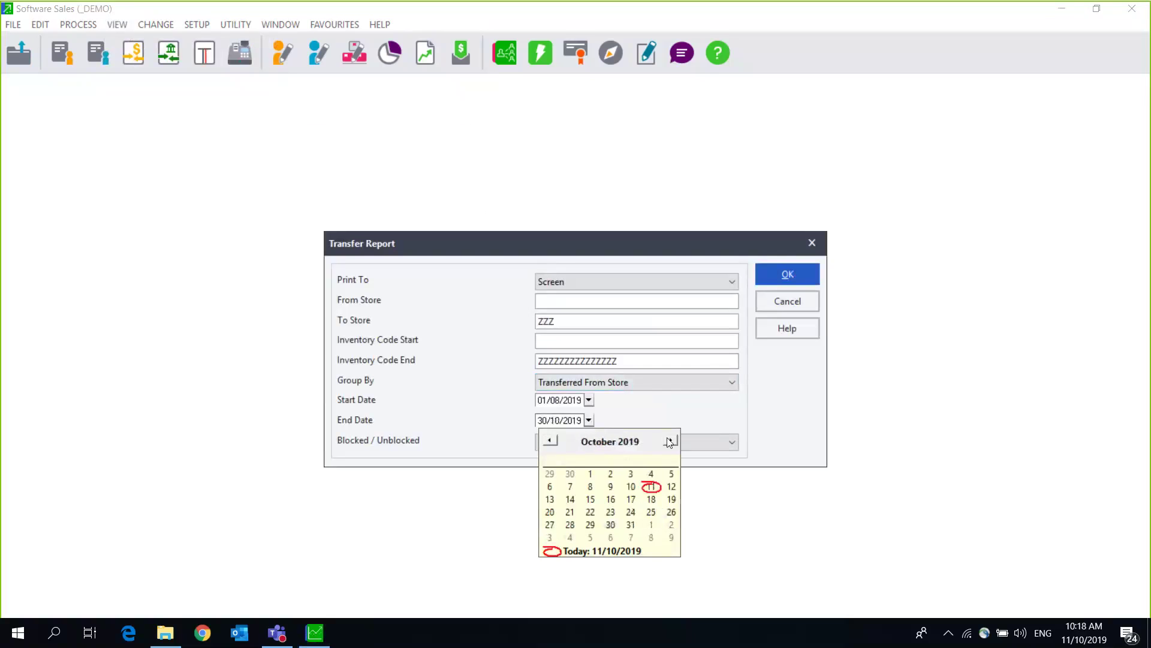
left_click(631, 524)
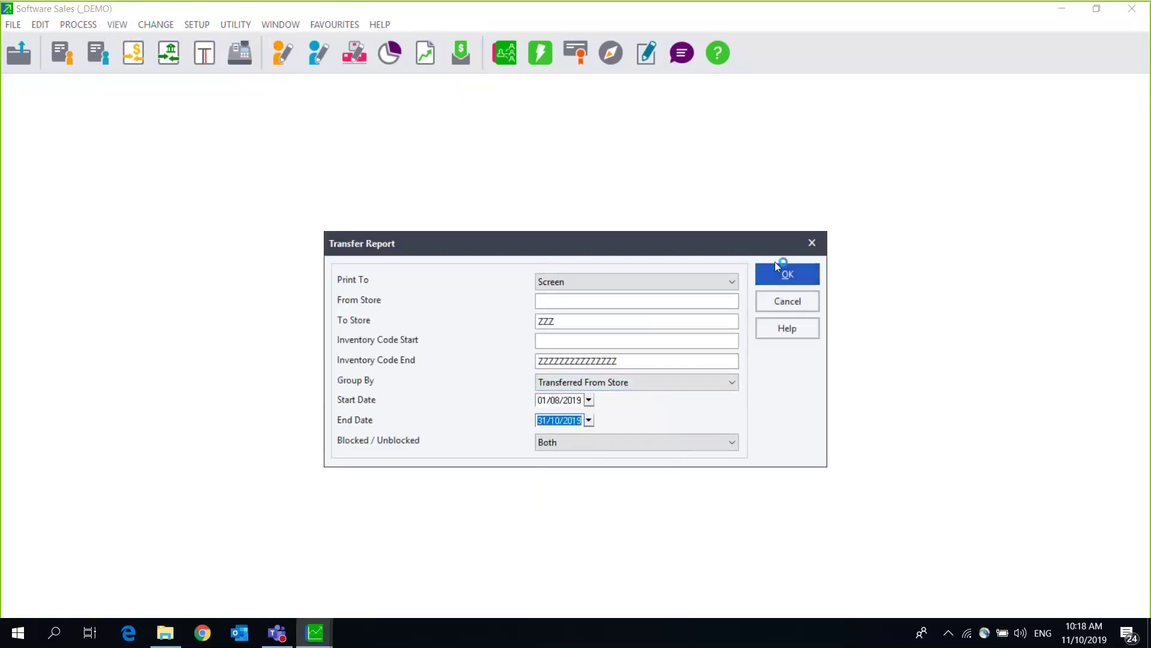
left_click(777, 274)
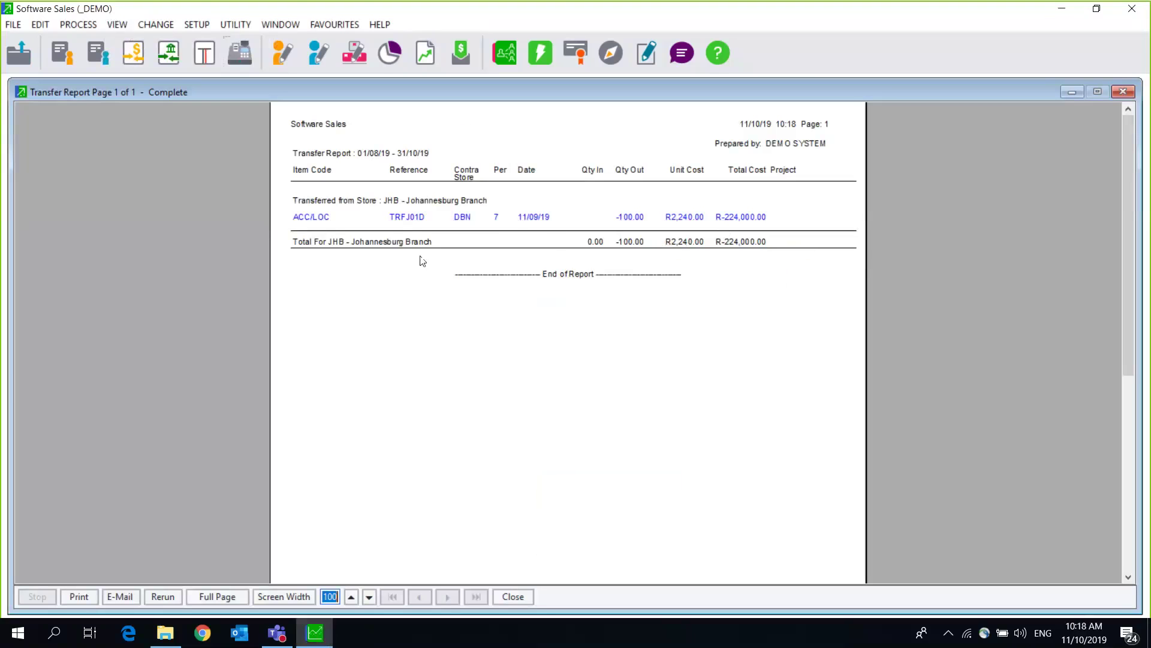
Step: Review transfer TRFJ01D for ACC/LOC: 100 units, Johannesburg to Durban, R224,000.00, then close its preview
left_click(306, 219)
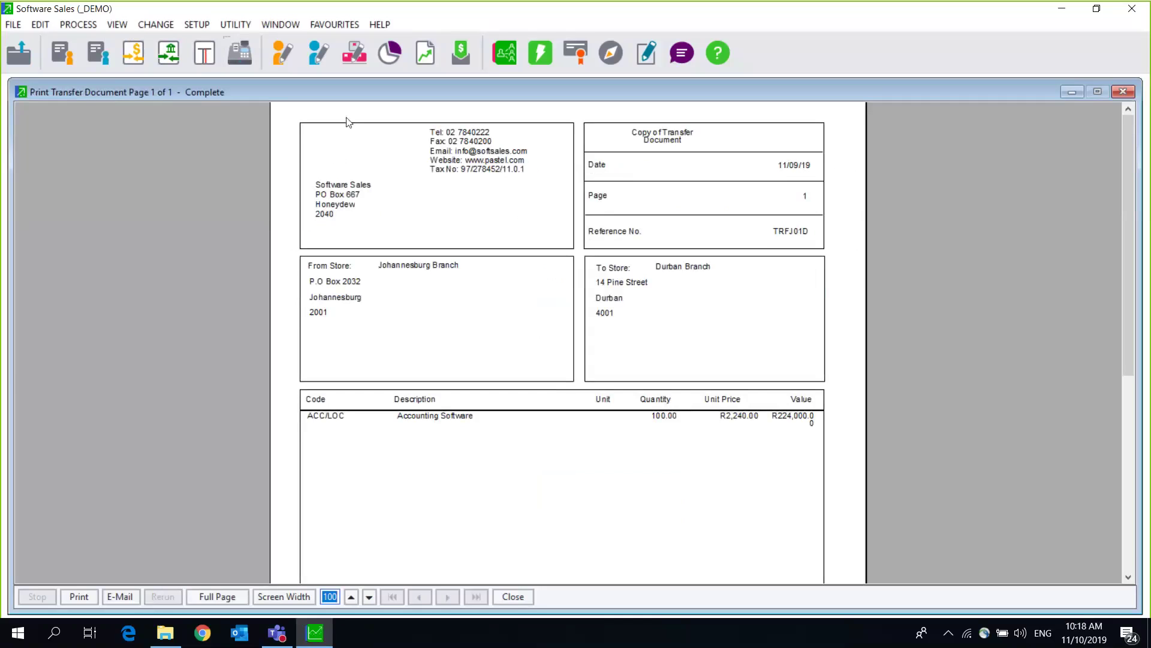
left_click(564, 280)
left_click_drag(566, 88, 161, 117)
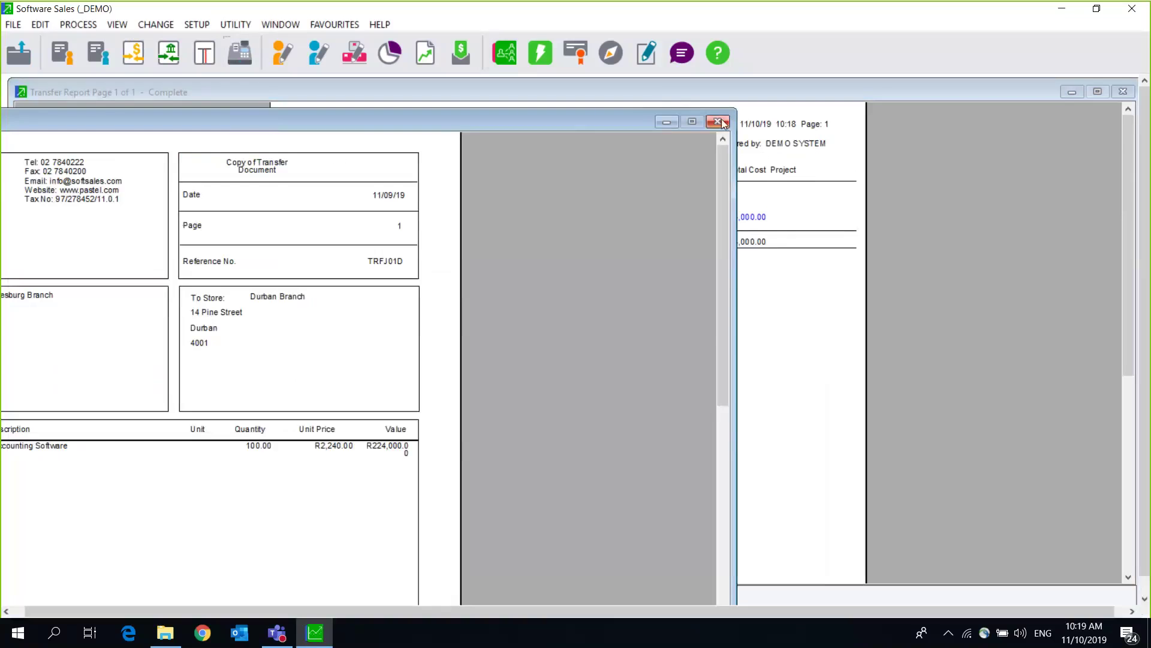
left_click(718, 121)
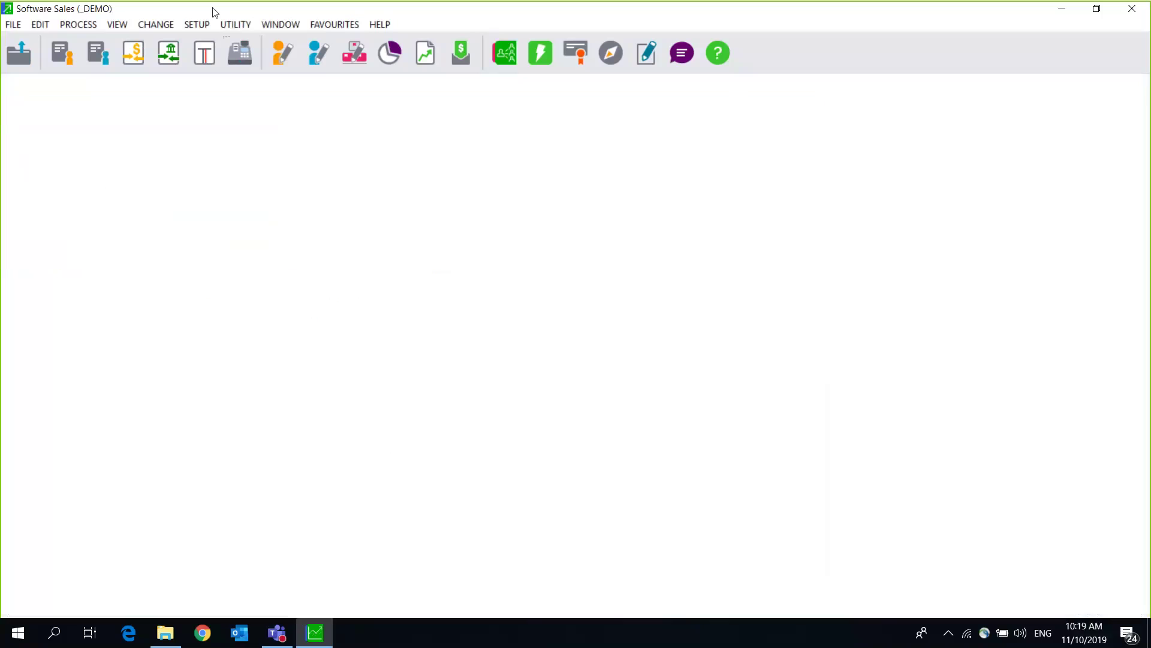
left_click(118, 27)
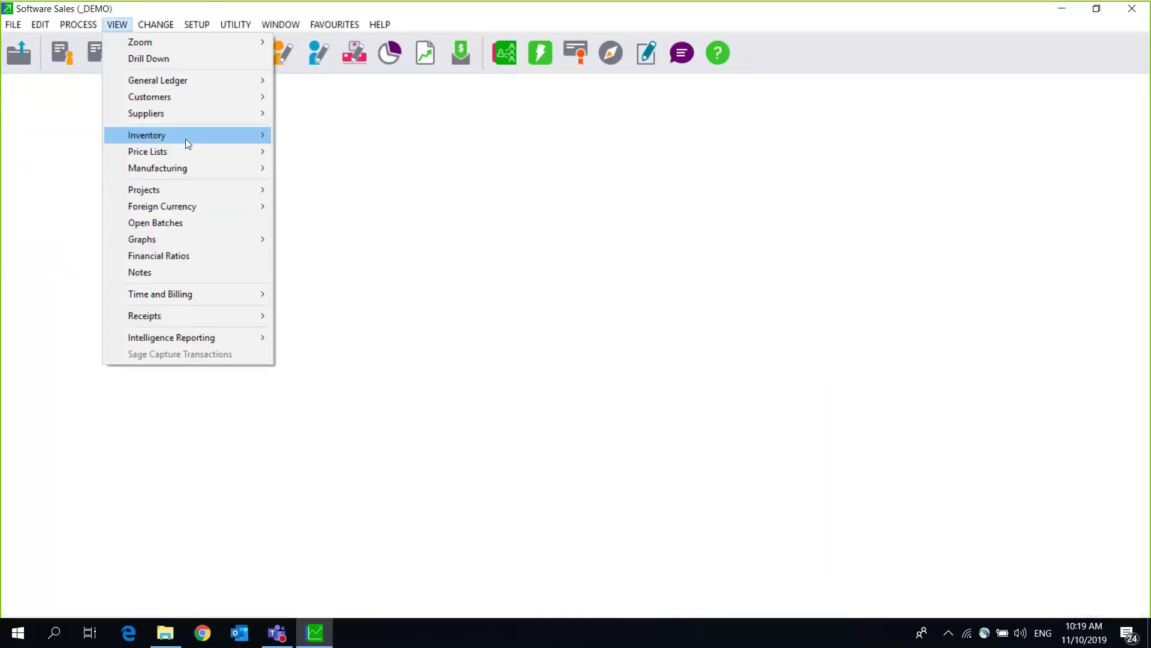
mouse_move(185, 139)
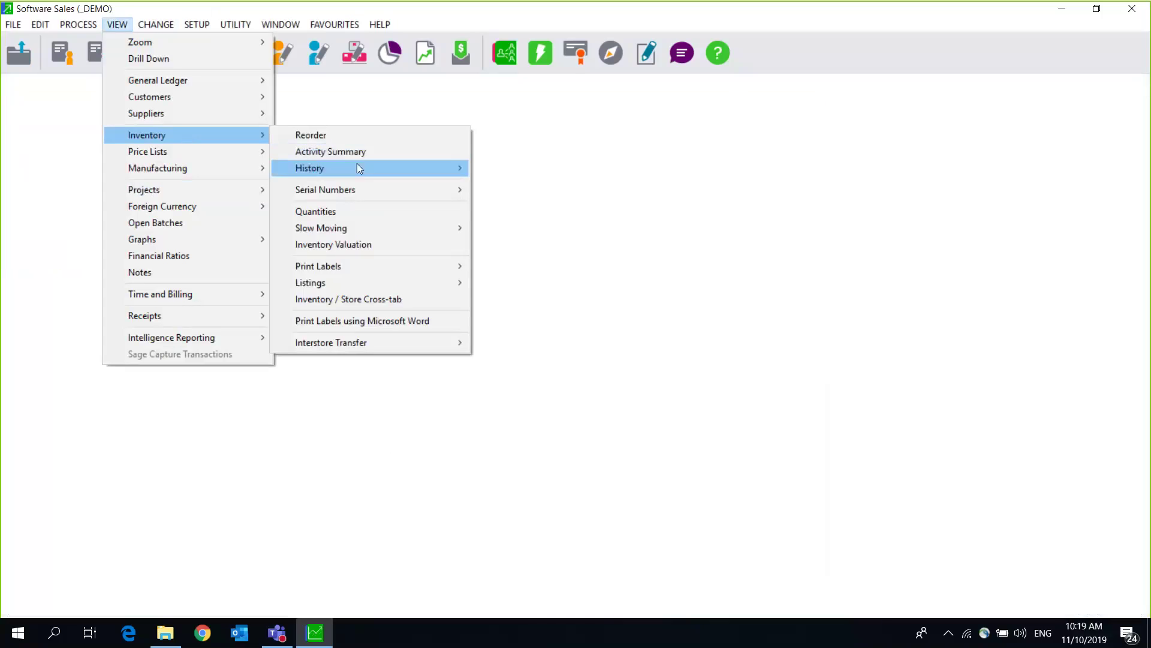
mouse_move(357, 163)
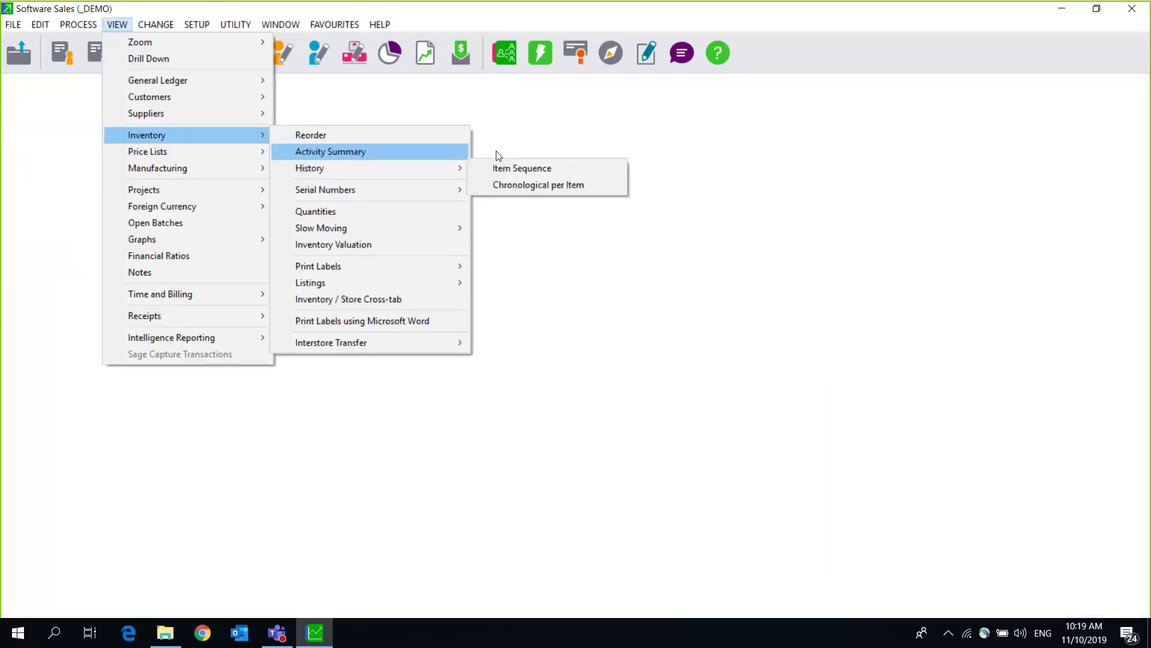
left_click(399, 150)
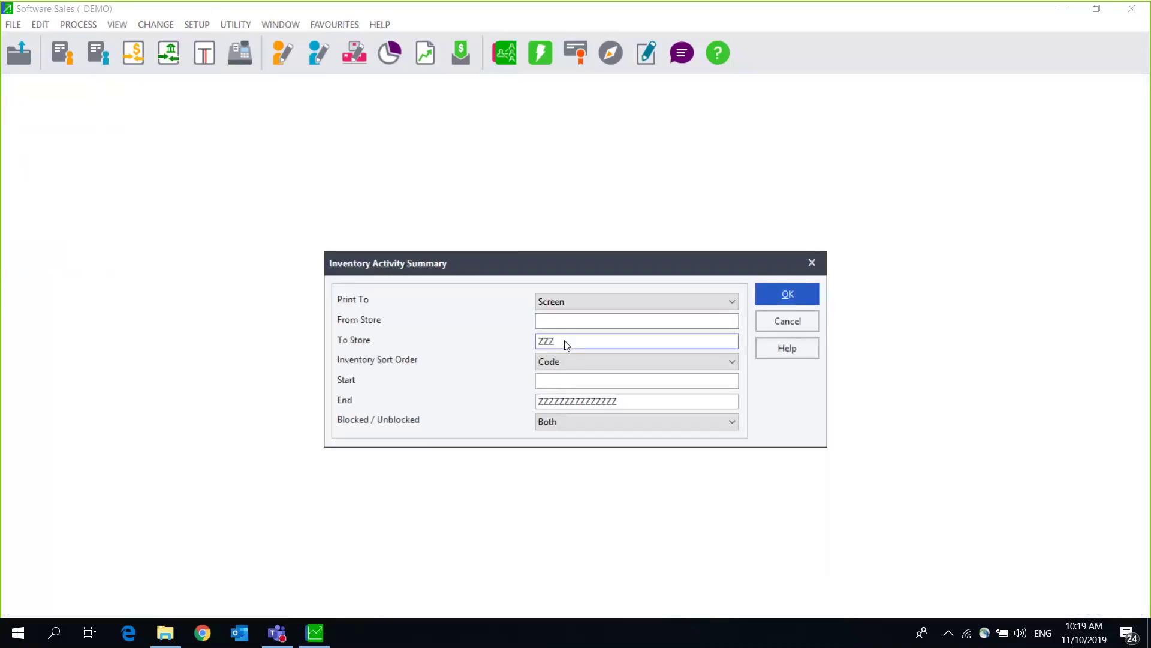
left_click(812, 262)
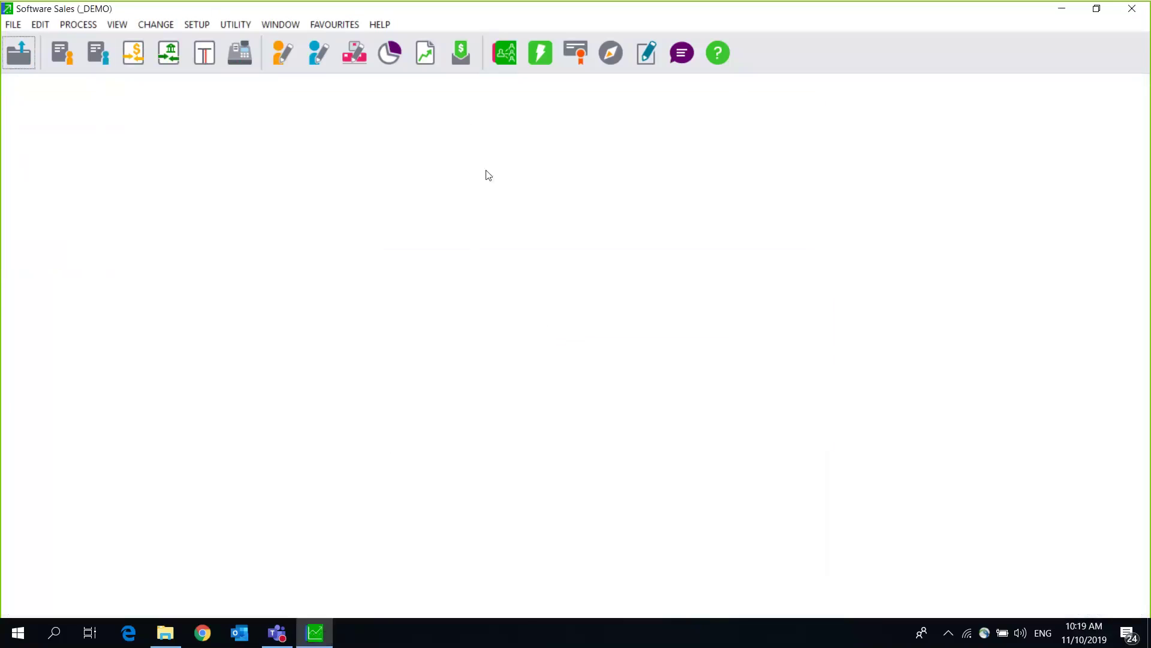
Step: Run the Inventory Valuation report for From Store JHB, totalling R387,248.95 at average cost
left_click(117, 24)
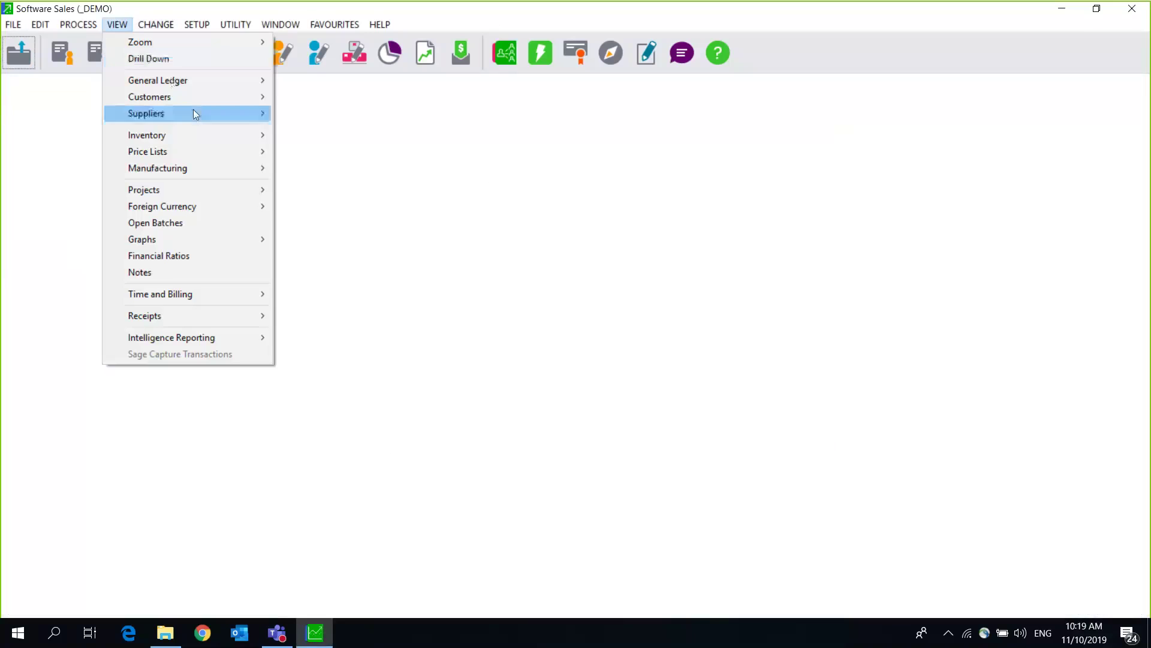
mouse_move(190, 137)
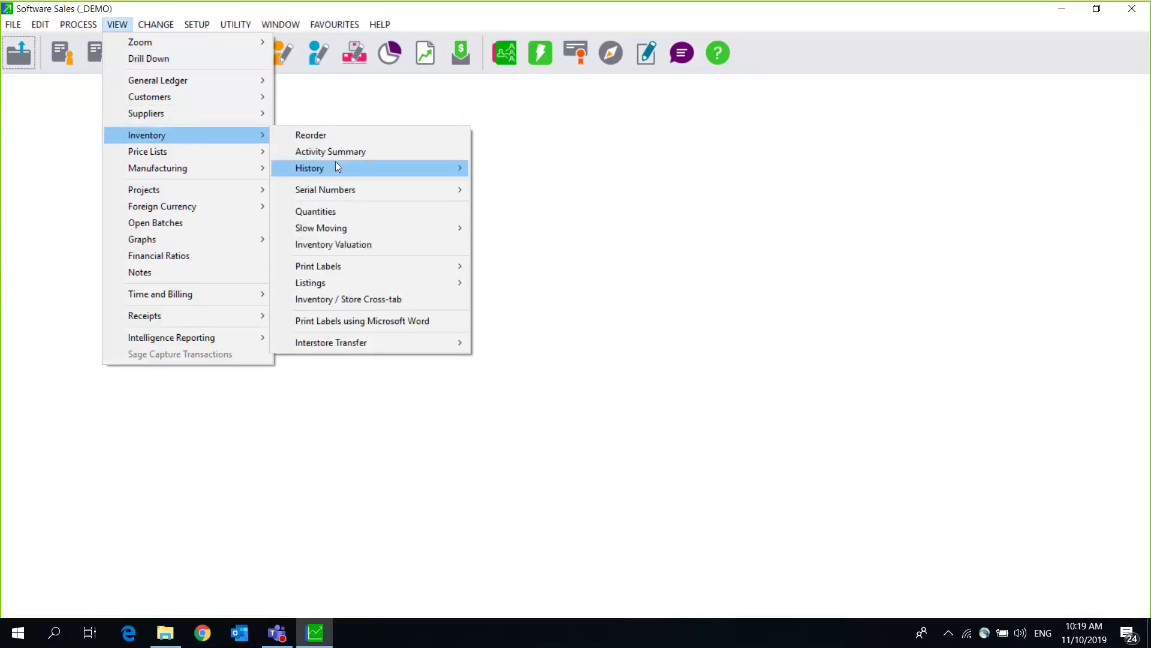
left_click(384, 246)
left_click(574, 269)
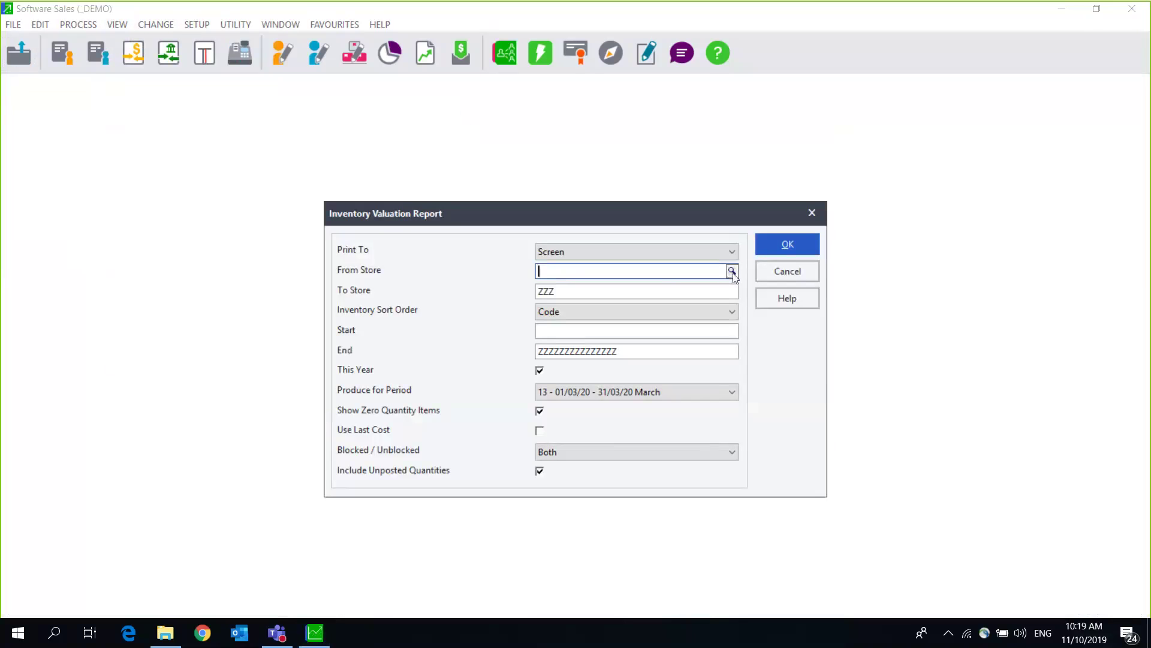
left_click(732, 272)
left_click(334, 314)
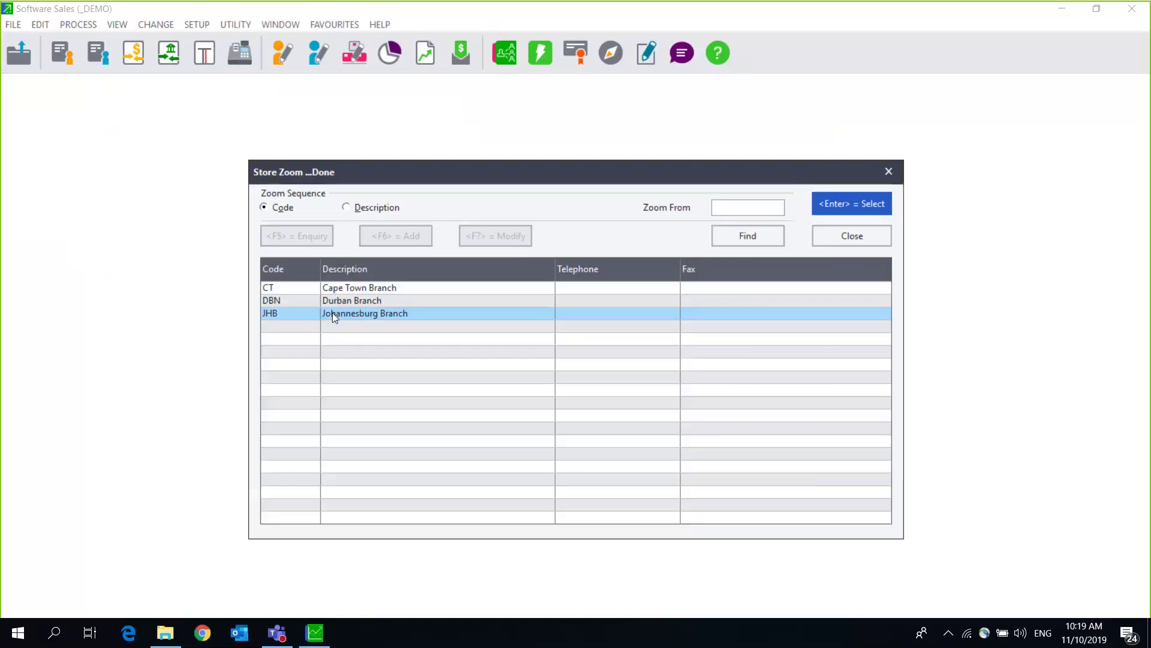
double_click(332, 313)
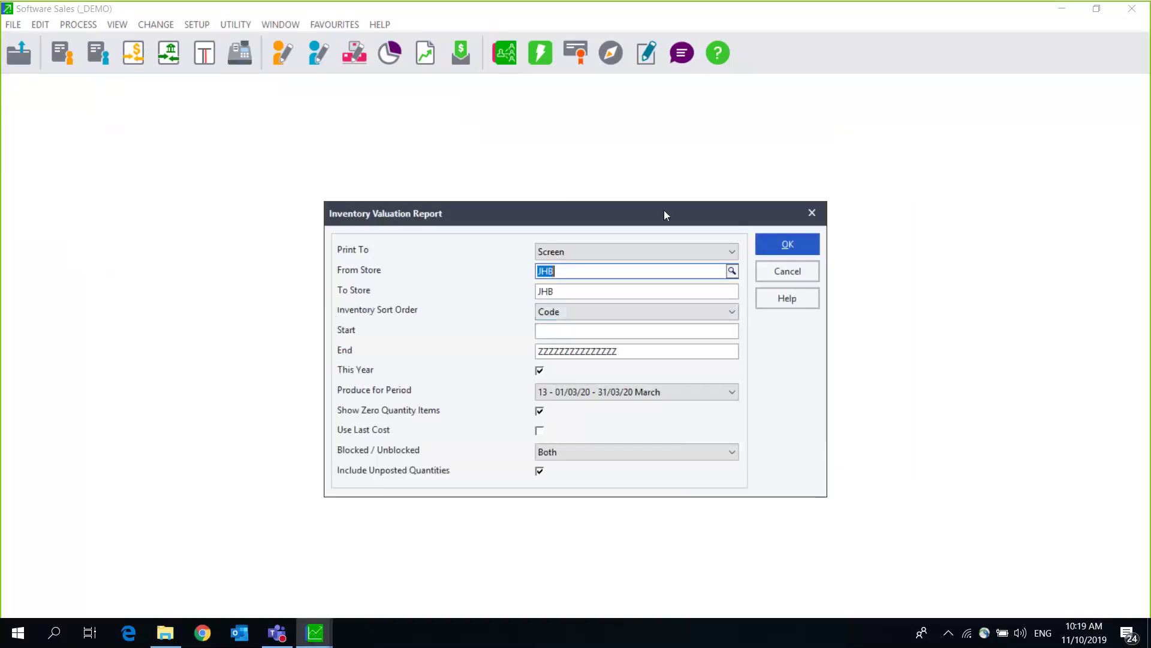
left_click(708, 244)
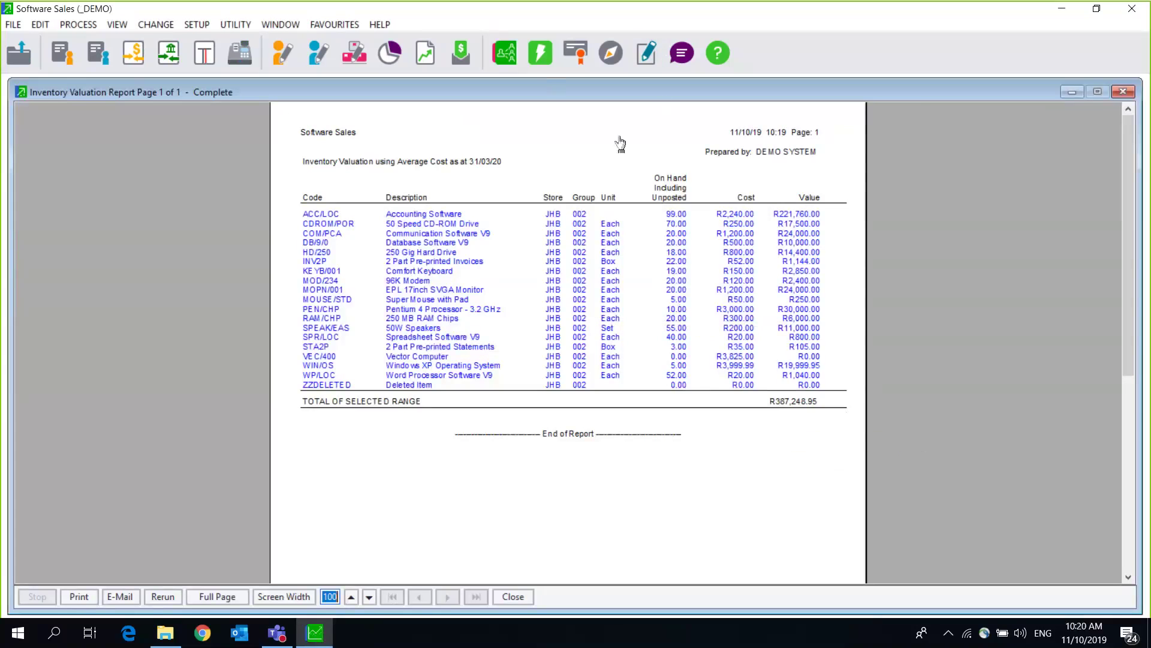
Step: Close the Inventory Valuation report preview and its remaining report window
key("Escape")
left_click(740, 110)
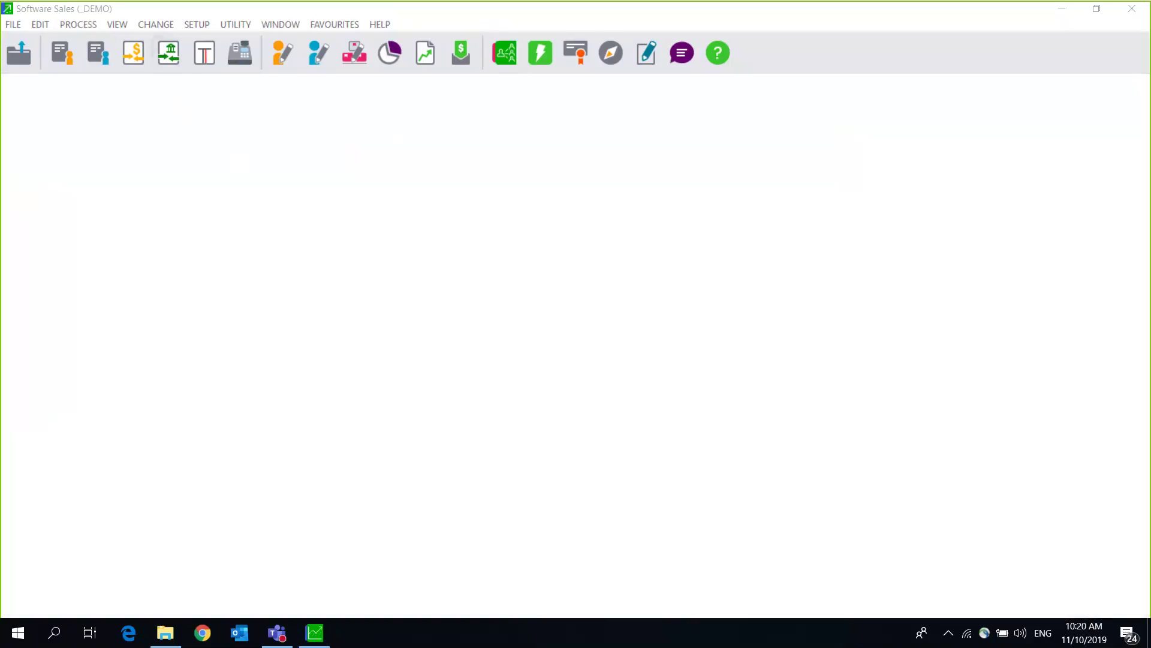
Step: In File > Export / Import, choose the Export Inventory Items function
left_click(13, 24)
left_click(86, 111)
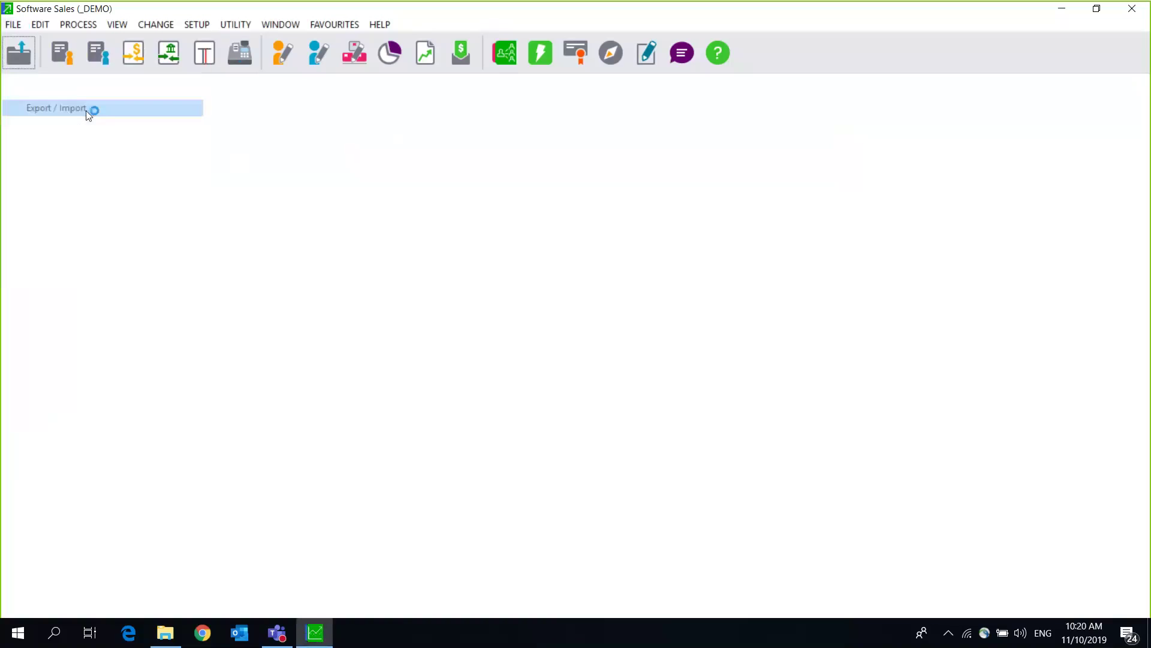
left_click(515, 353)
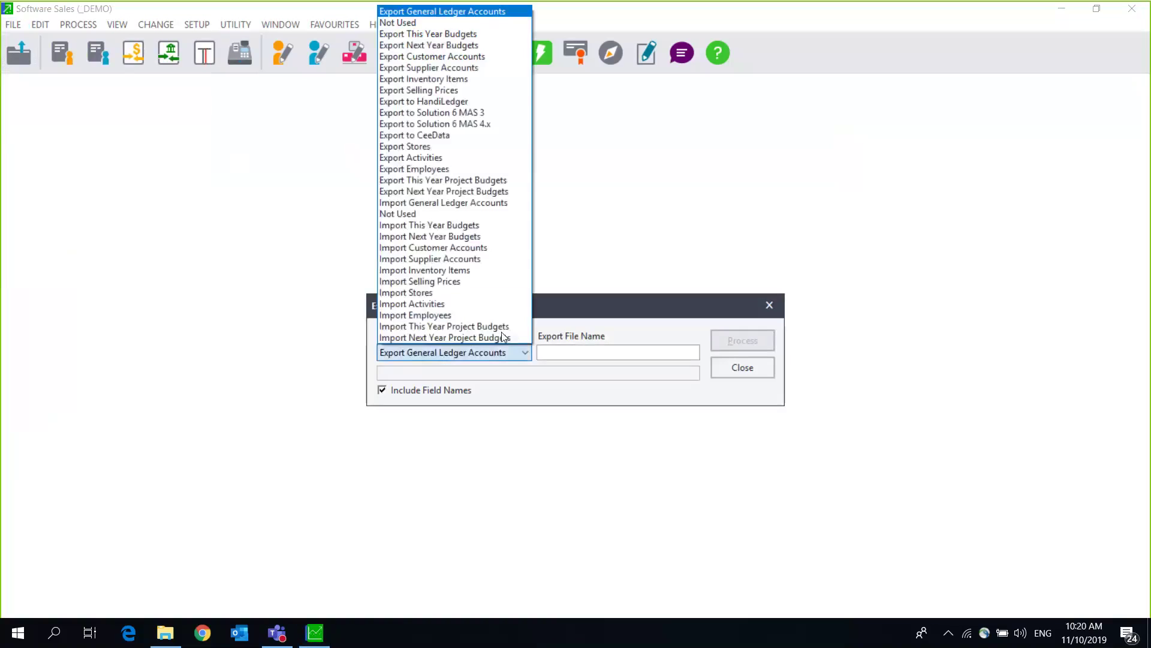
left_click(463, 80)
Step: Set the export file to Inv.csv on the Desktop and start the export
left_click(637, 352)
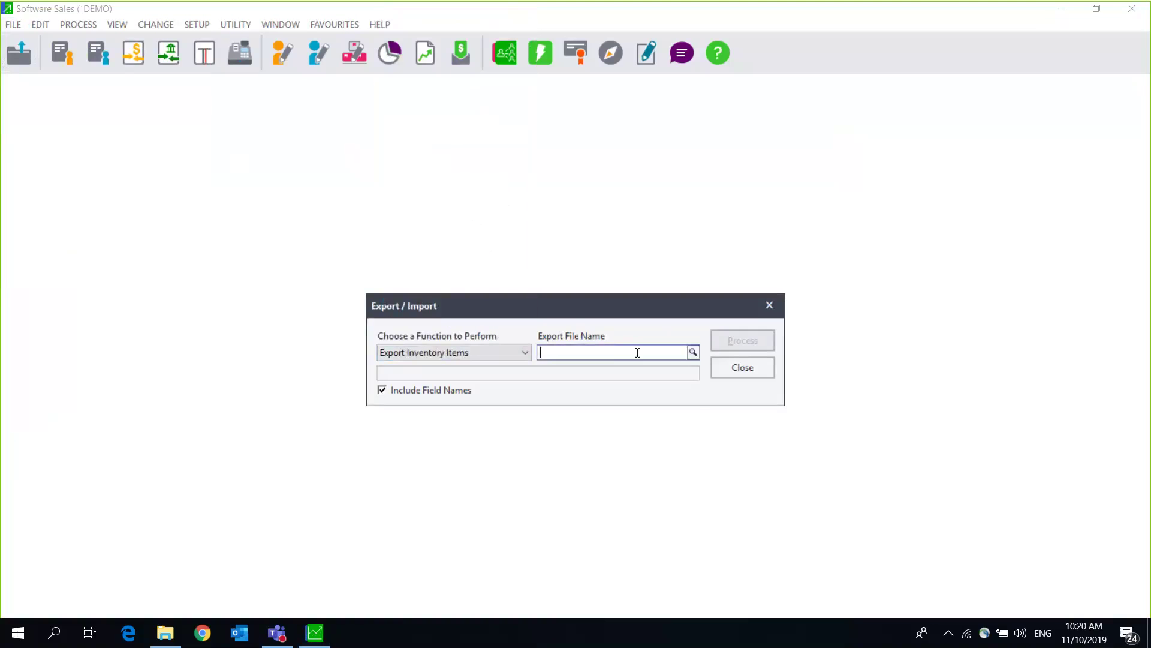
left_click(693, 352)
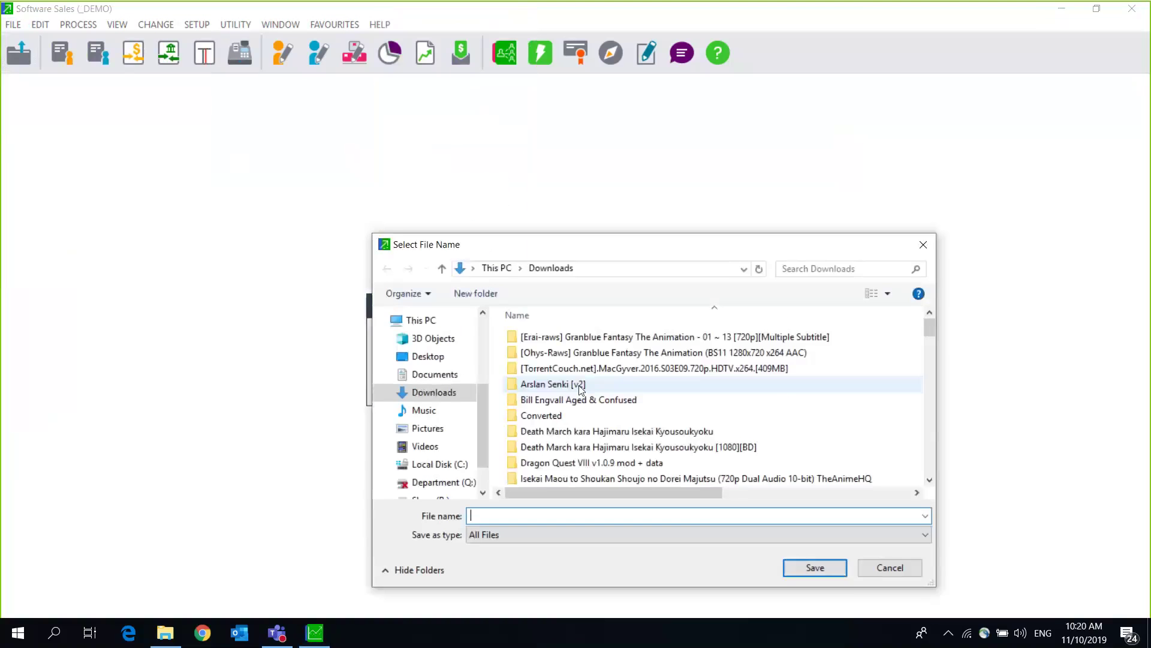
left_click(427, 357)
left_click(476, 514)
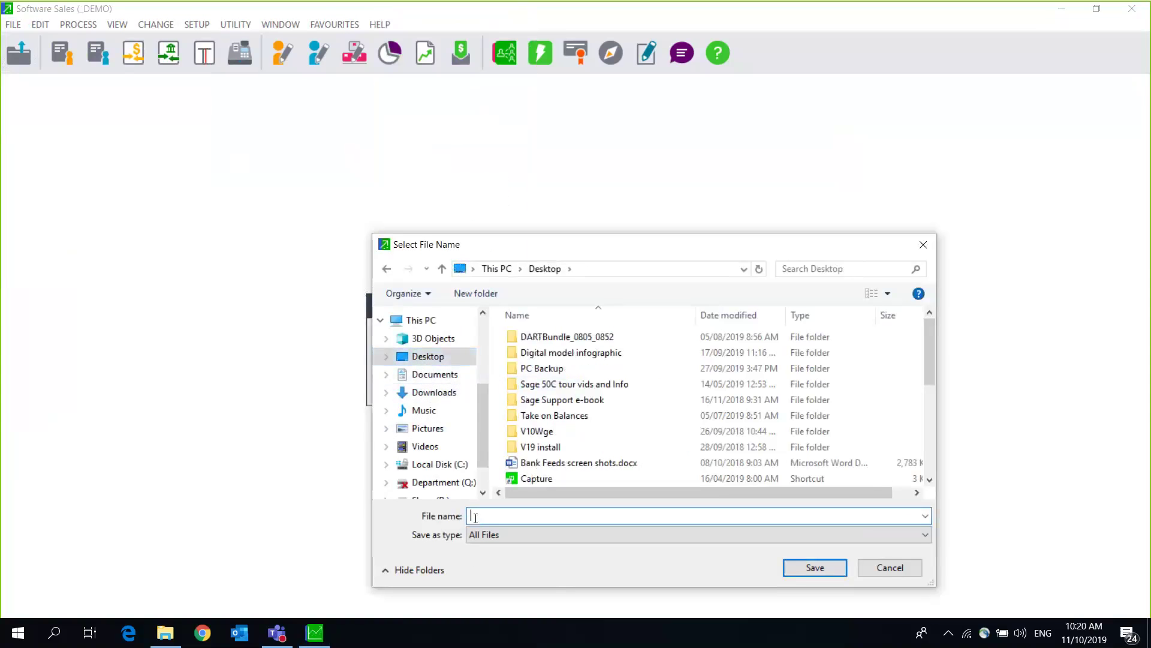
type("Inv.csv")
left_click_drag(529, 241, 283, 212)
left_click(551, 535)
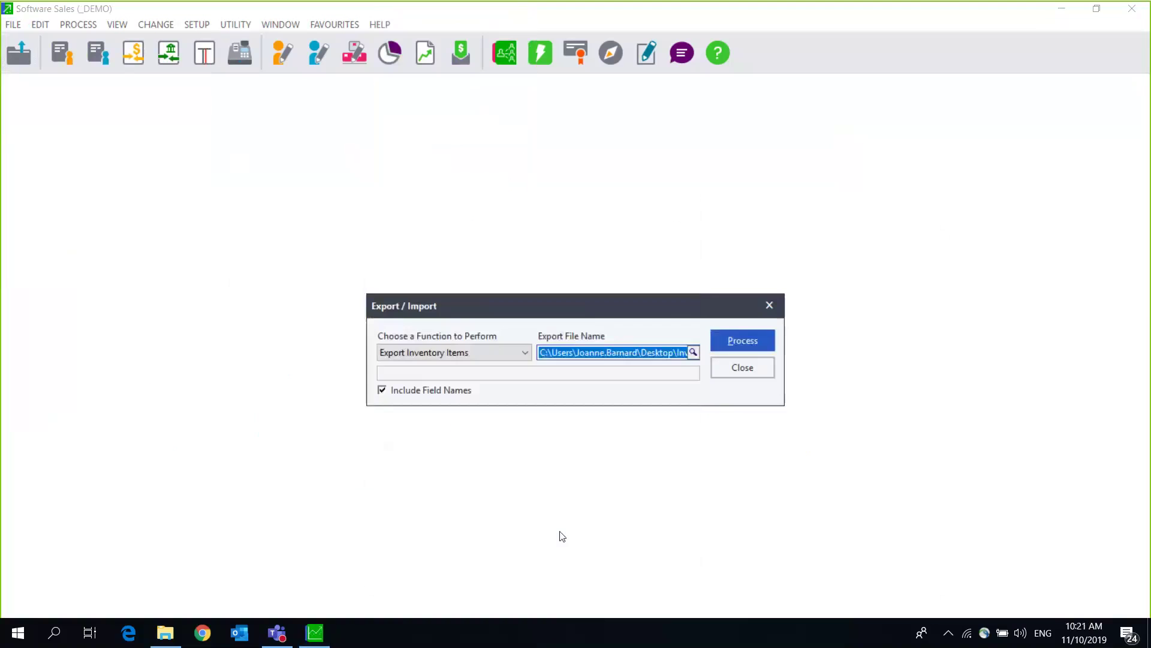
left_click(742, 340)
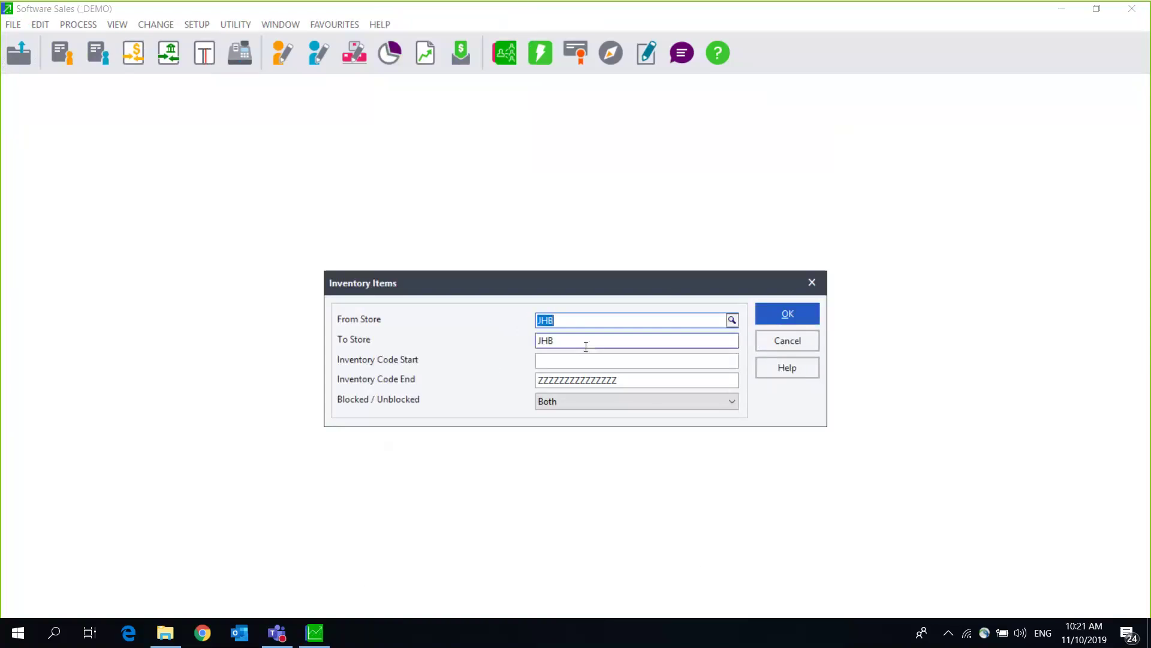
Step: Export inventory items for stores CT through JHB, producing 29 records in Inv.csv
left_click(732, 338)
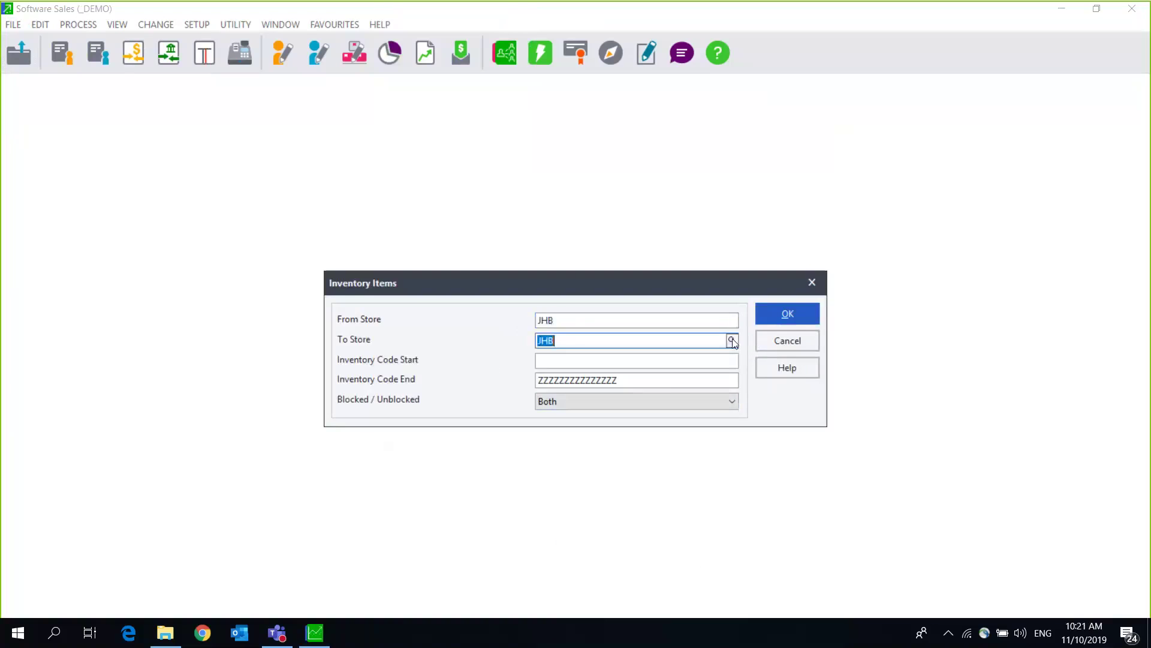
left_click(732, 340)
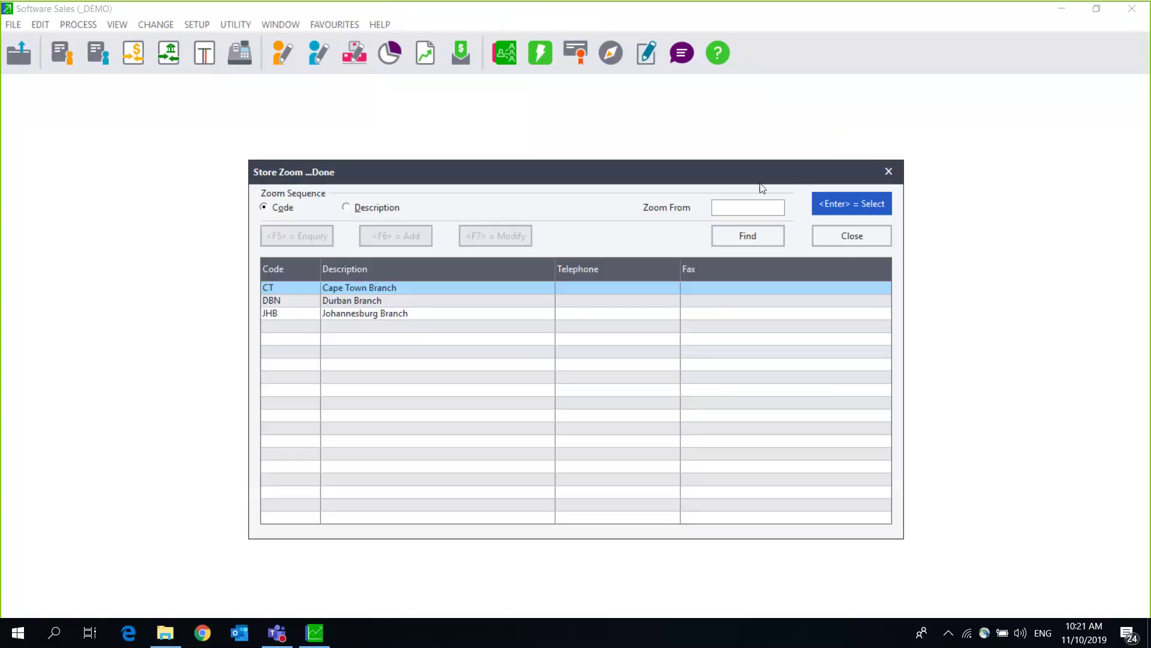
left_click(880, 235)
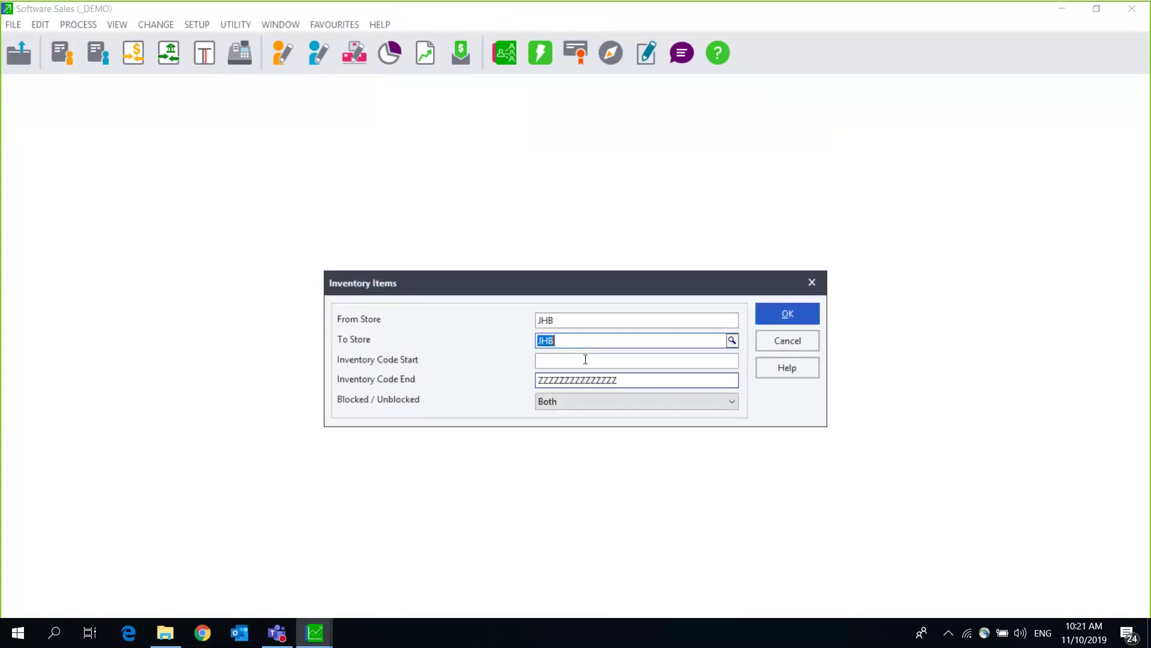
left_click(609, 316)
left_click(734, 322)
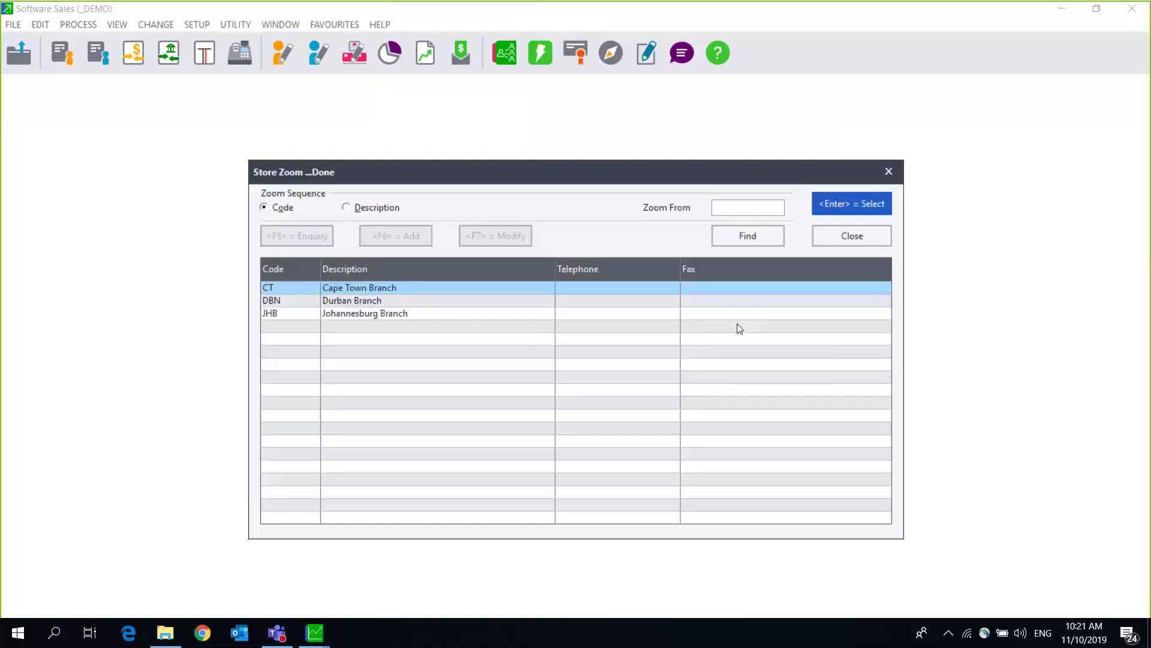
double_click(374, 288)
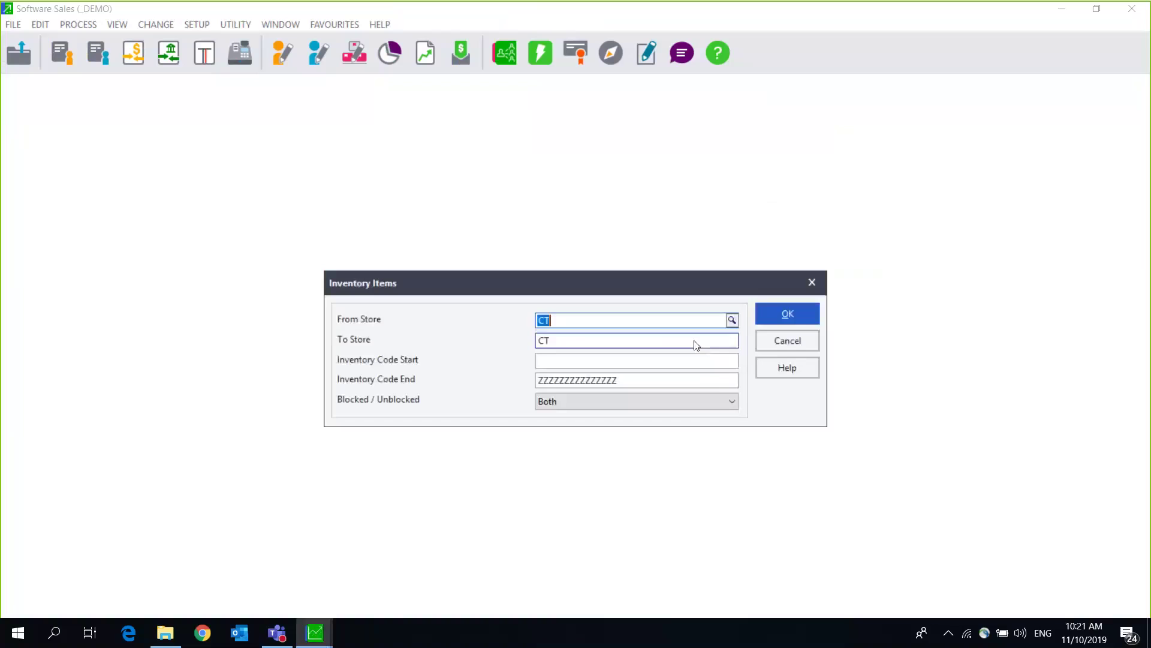
left_click(695, 337)
left_click(734, 336)
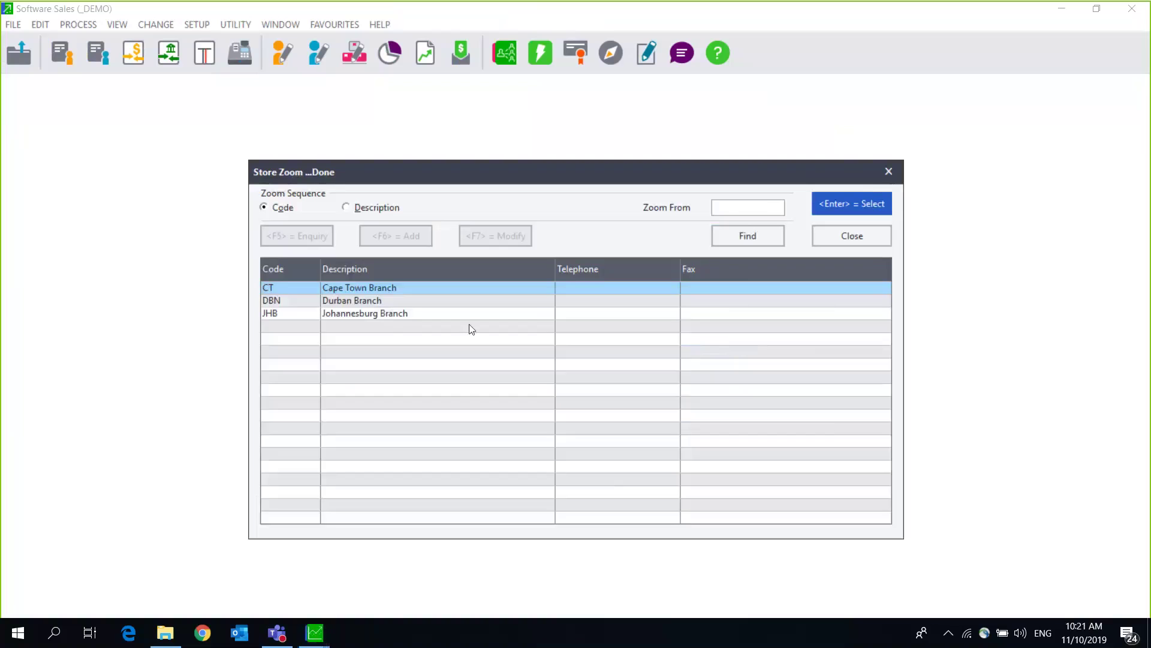
double_click(416, 312)
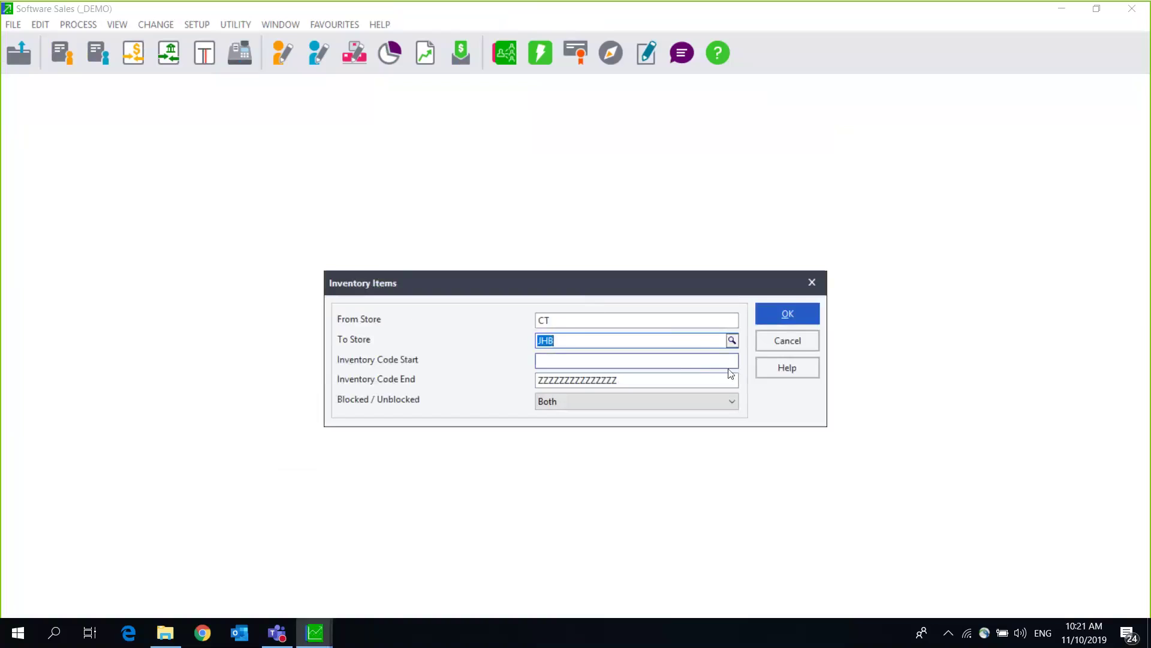
left_click(787, 313)
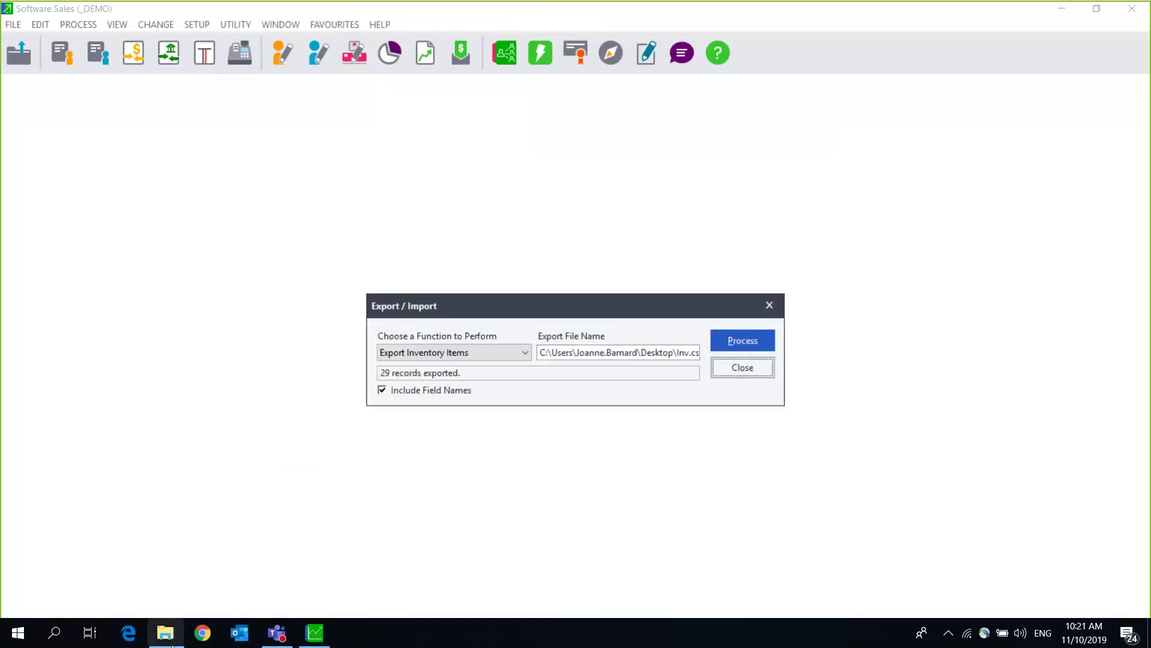
left_click(171, 644)
Step: Open the 11 KB Inv.csv from the Desktop folder in Excel
left_click(55, 354)
double_click(277, 389)
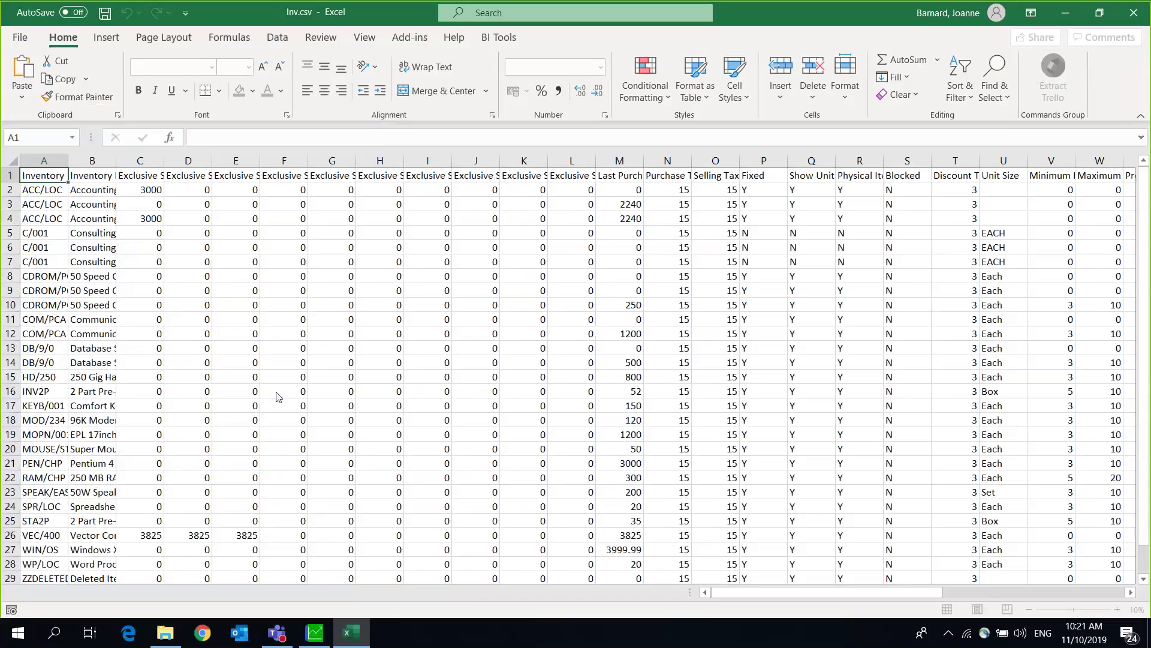
left_click(47, 233)
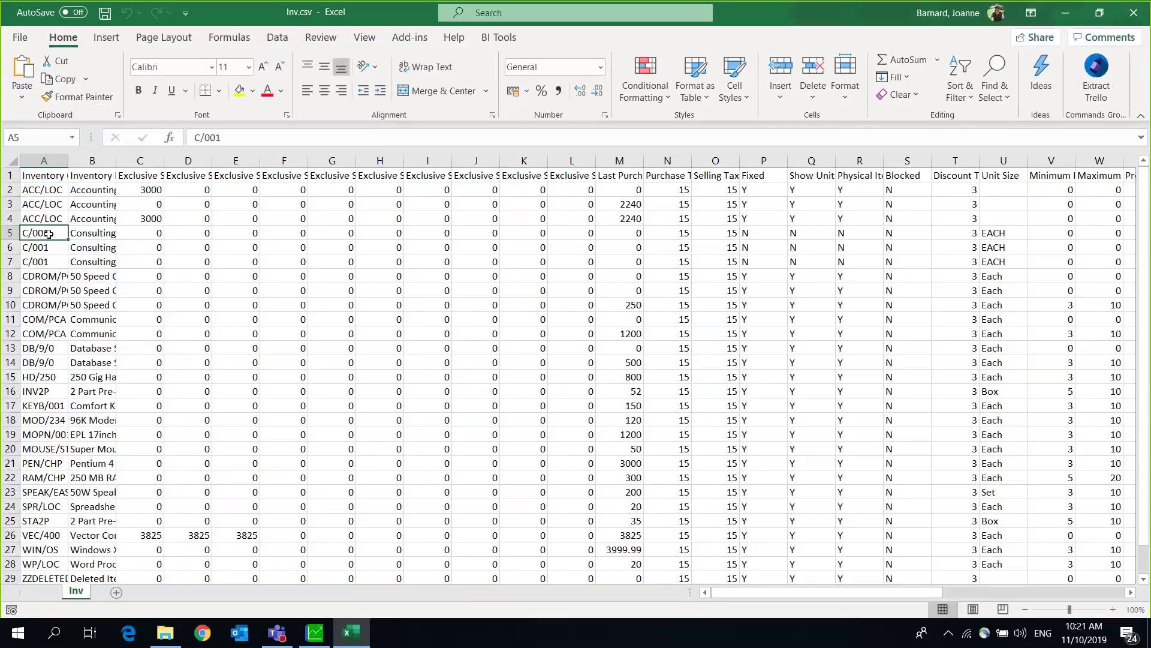
left_click(49, 246)
left_click(48, 258)
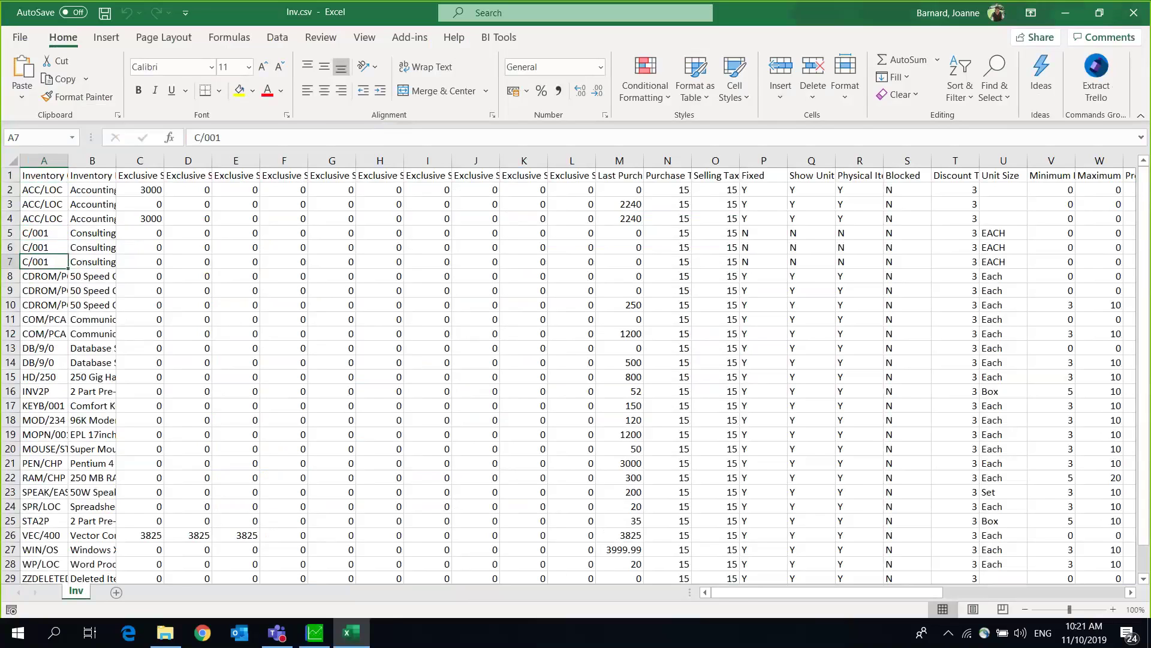
left_click_drag(746, 589, 953, 612)
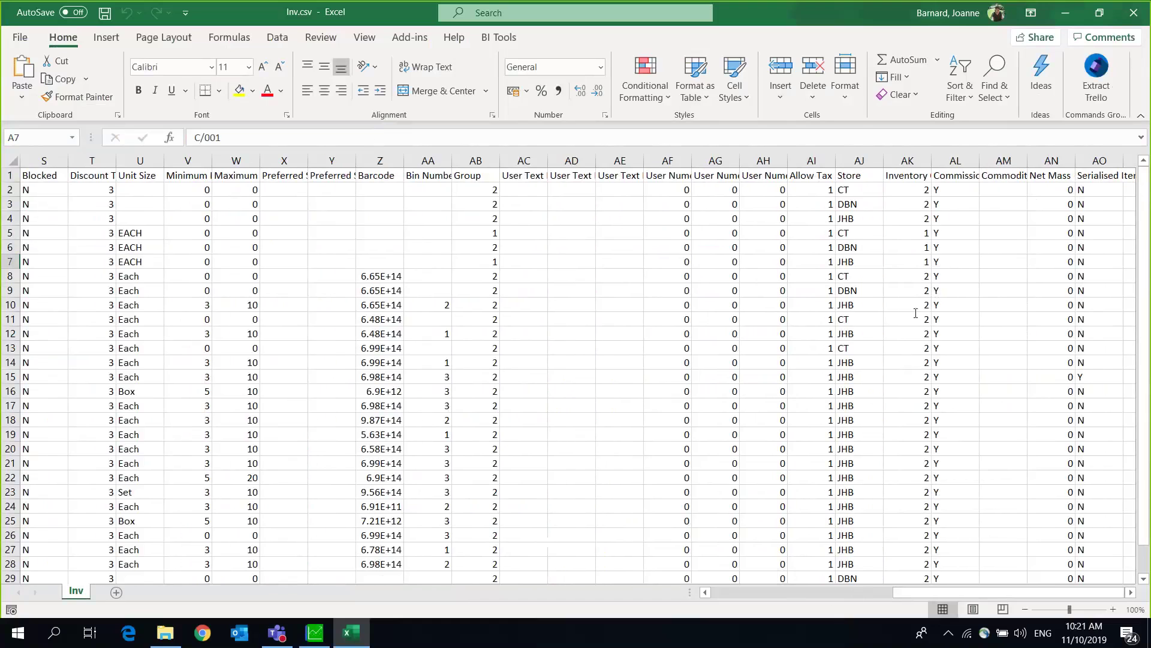
left_click(854, 193)
key("Down")
key("Down")
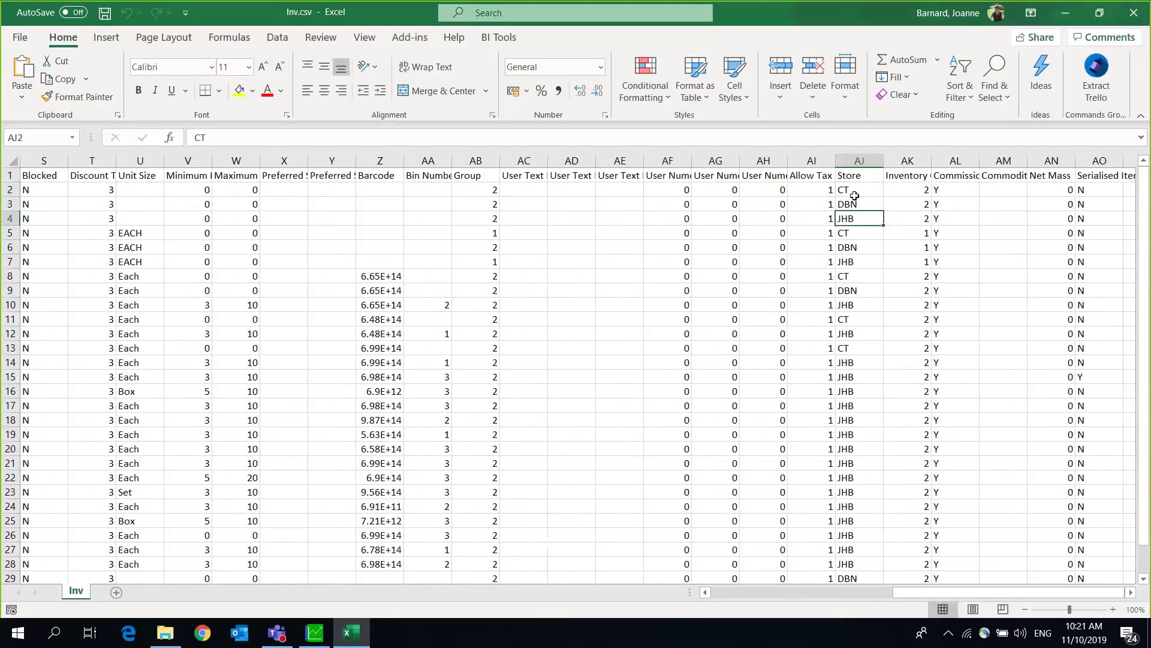
key("Down")
key("Down")
key("Down")
key("Down")
key("Down")
key("Down")
key("Down")
key("Down")
key("Down")
key("Down")
key("Down")
key("Down")
key("Down")
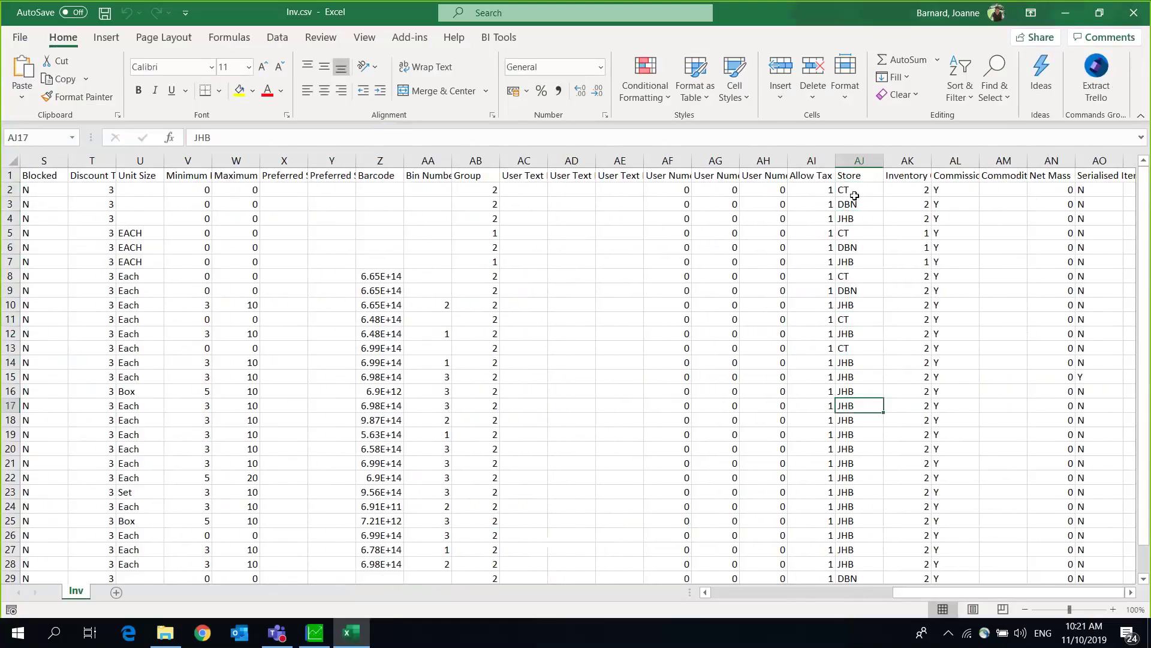
key("Down")
key("Down")
key("Down")
key("Down")
key("Down")
key("Down")
key("Down")
key("Down")
key("Down")
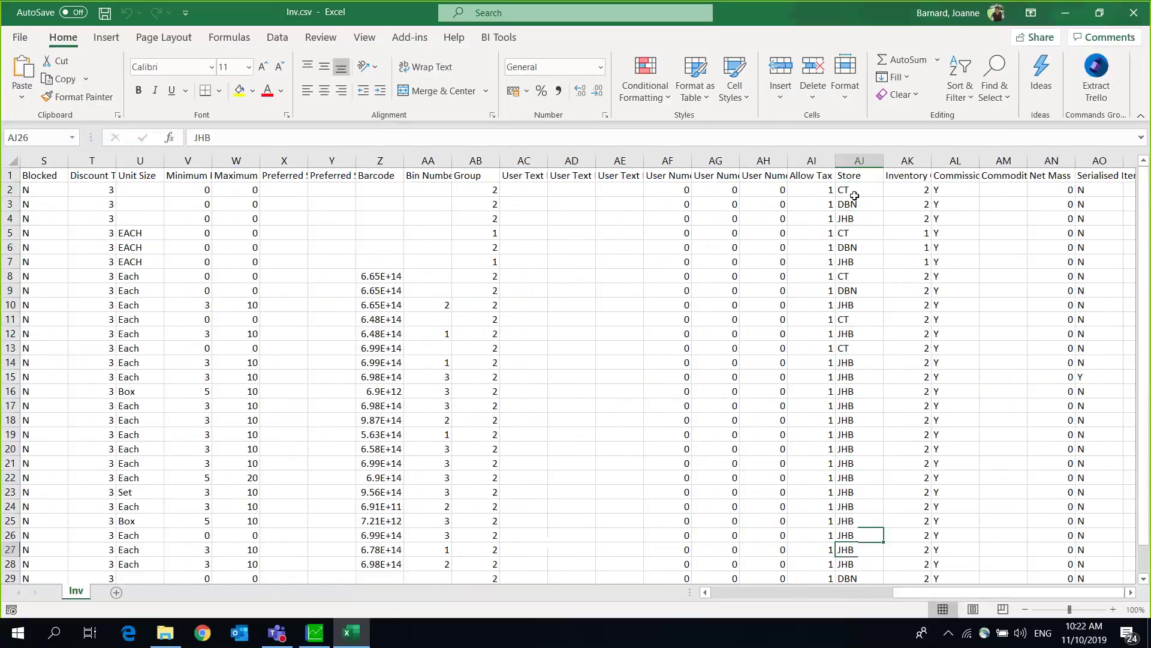
key("Down")
key("Down")
key("Down")
key("Down")
key("Down")
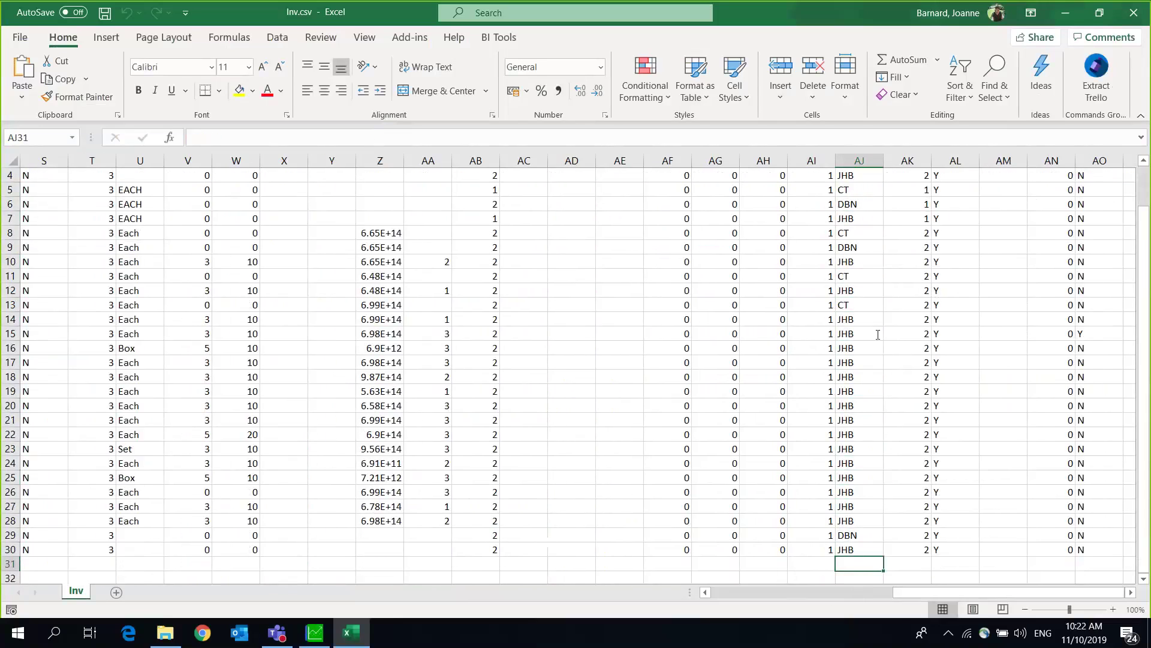
left_click(849, 319)
key("Left")
key("Left")
key("Left")
key("Left")
key("Left")
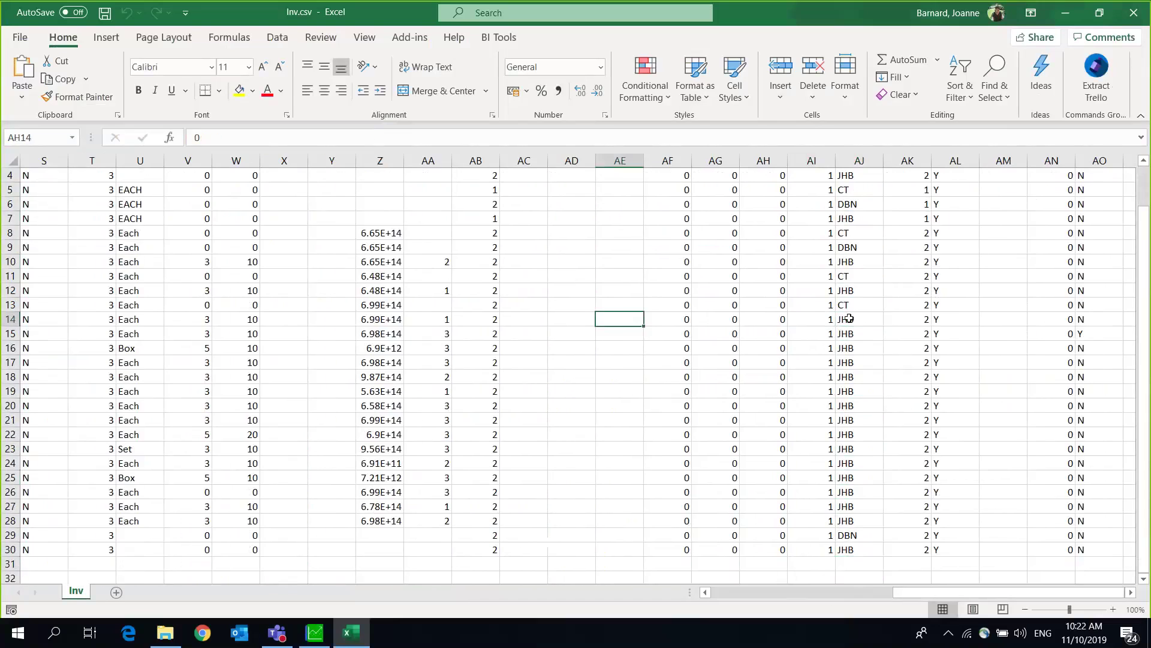
key("Left")
key("Left")
key("Left")
key("Left")
key("Left")
key("Left")
key("Left")
key("Left")
key("Left")
key("Left")
key("Left")
key("Left")
key("Left")
key("Left")
key("Left")
key("Left")
key("Left")
key("Left")
key("Left")
key("Left")
key("Left")
key("Left")
key("Left")
key("Left")
key("Left")
key("Left")
key("Left")
key("Left")
key("Left")
key("Left")
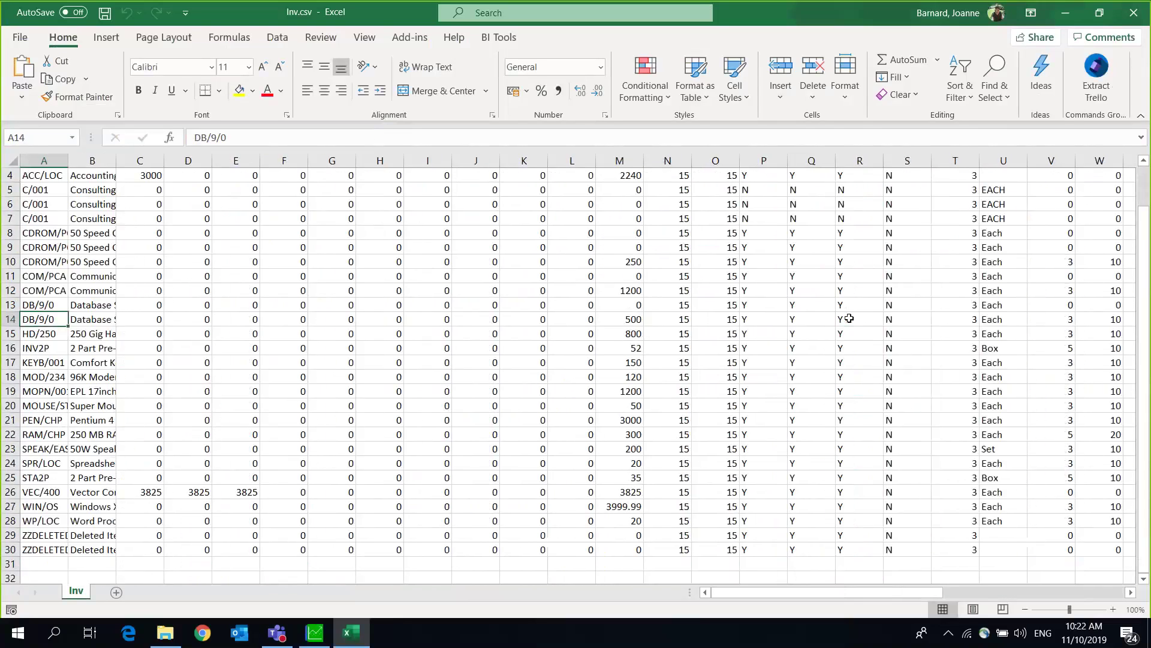
key("Down")
key("Down")
key("Down")
key("Down")
key("Down")
key("Down")
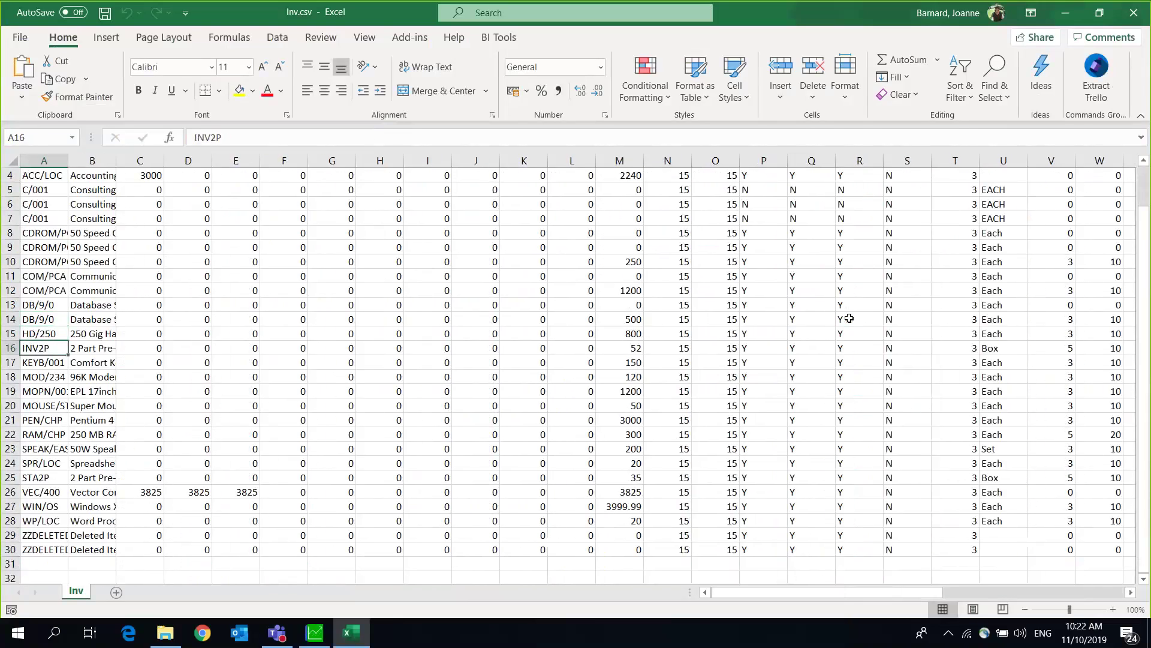
key("Down")
key("Down")
key("Down")
key("Down")
key("Down")
key("Down")
key("Down")
key("Down")
key("Down")
key("Down")
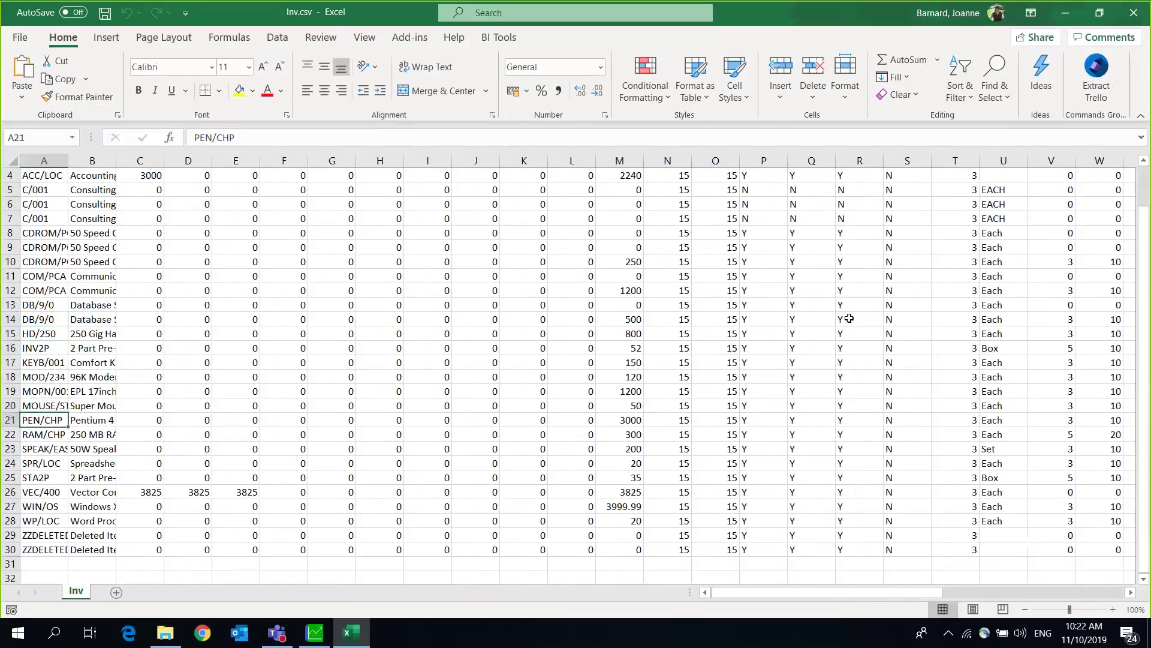
key("Down")
key("Down")
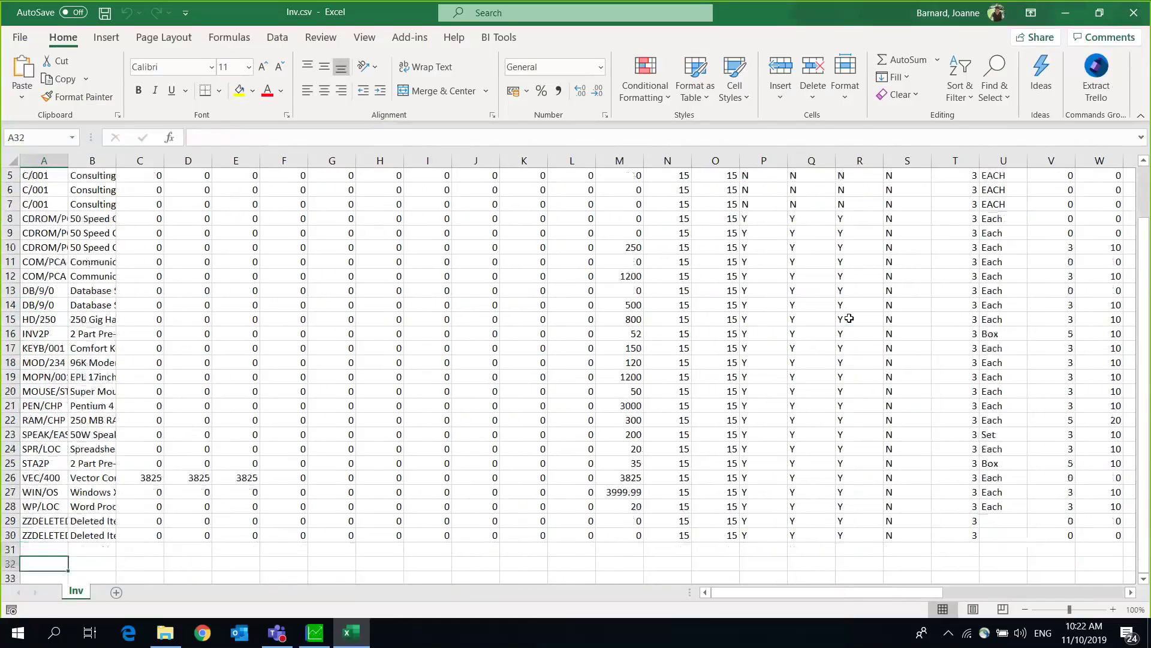
key("Up")
key("Up")
key("Up")
key("Up")
key("Up")
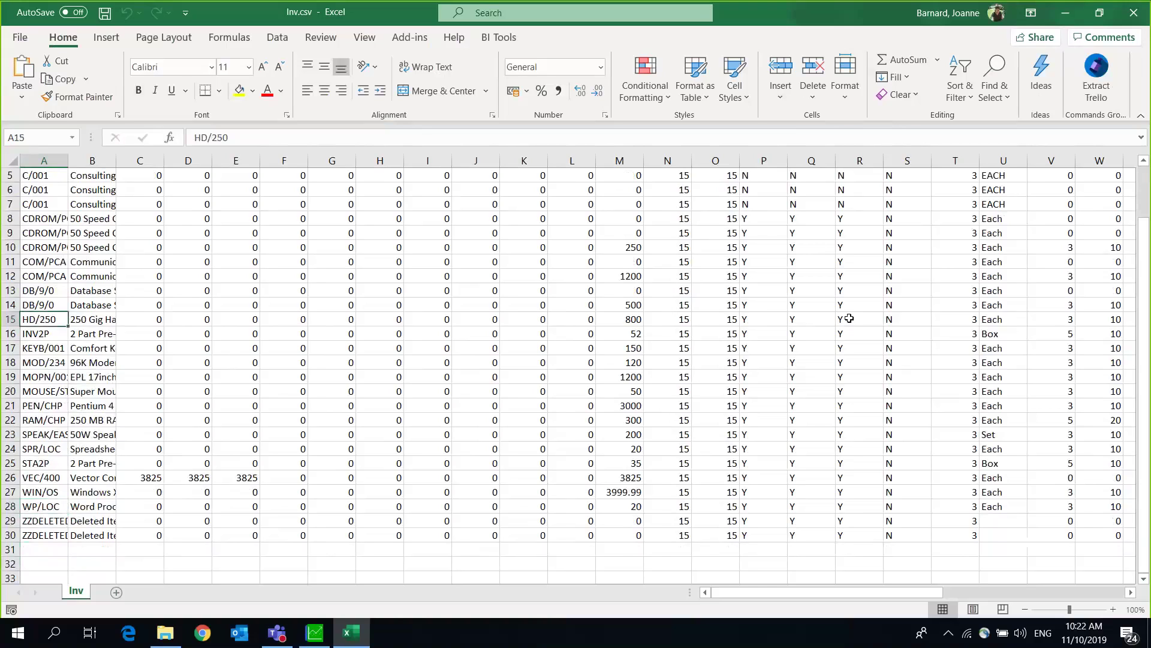
key("ctrl+Home")
key("Down")
key("Down")
key("Down")
key("Down")
key("Down")
key("Down")
key("Down")
key("Down")
key("Down")
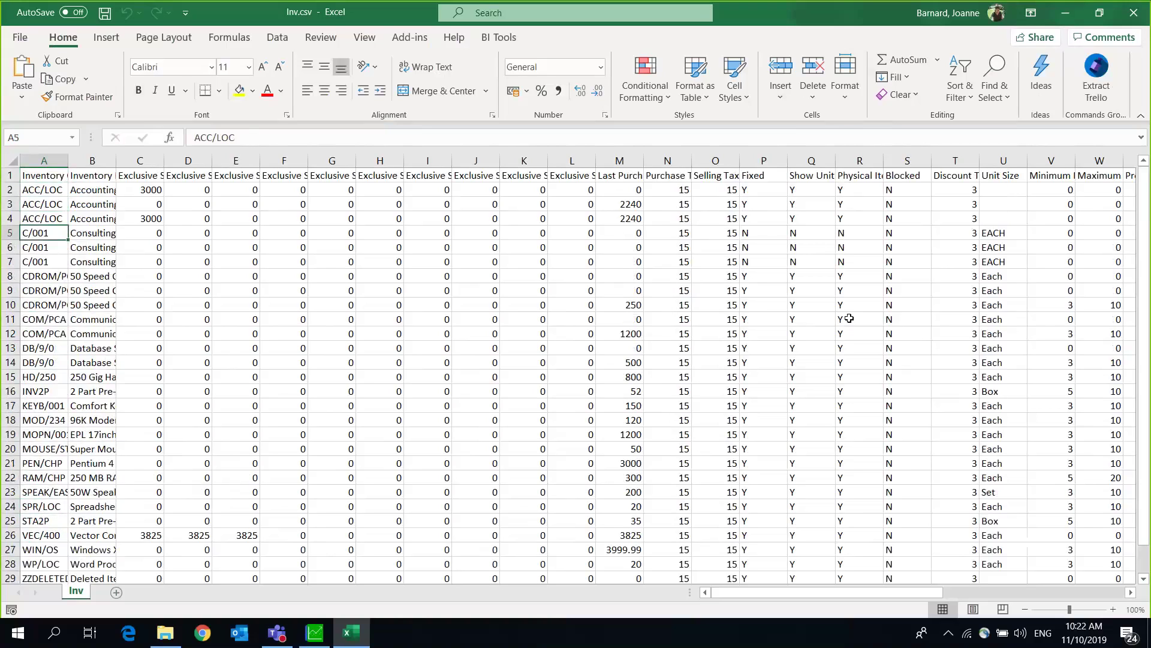
key("Down")
key("Down")
key("Up")
key("Up")
key("Up")
key("Up")
key("Up")
key("Up")
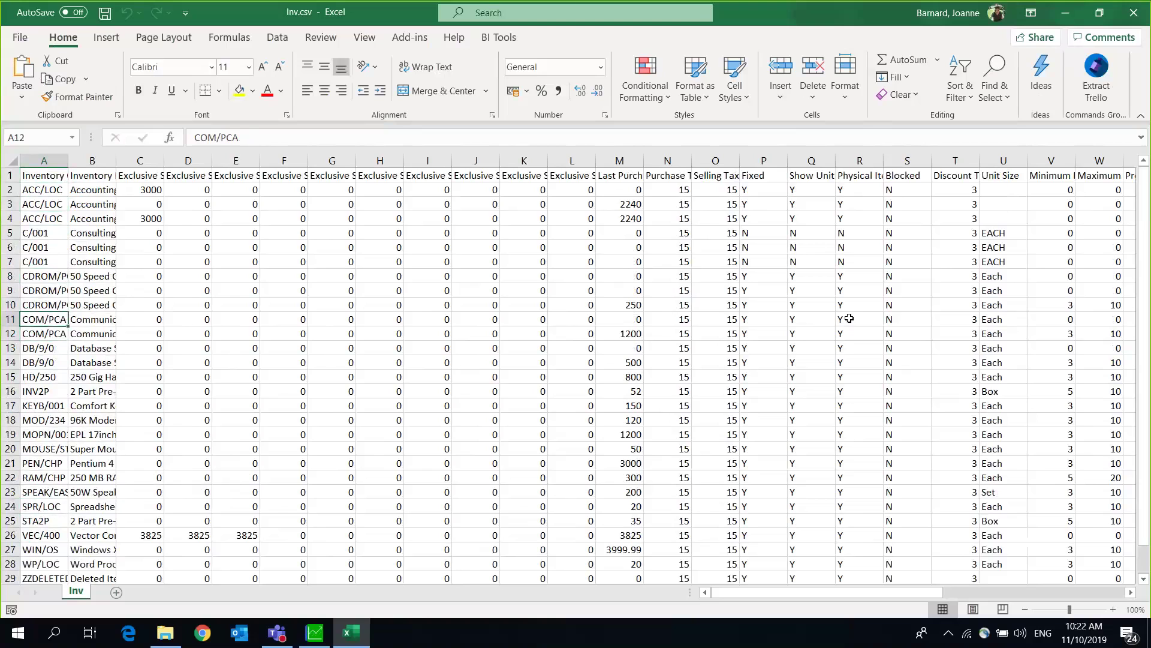
key("Up")
key("ctrl+Home")
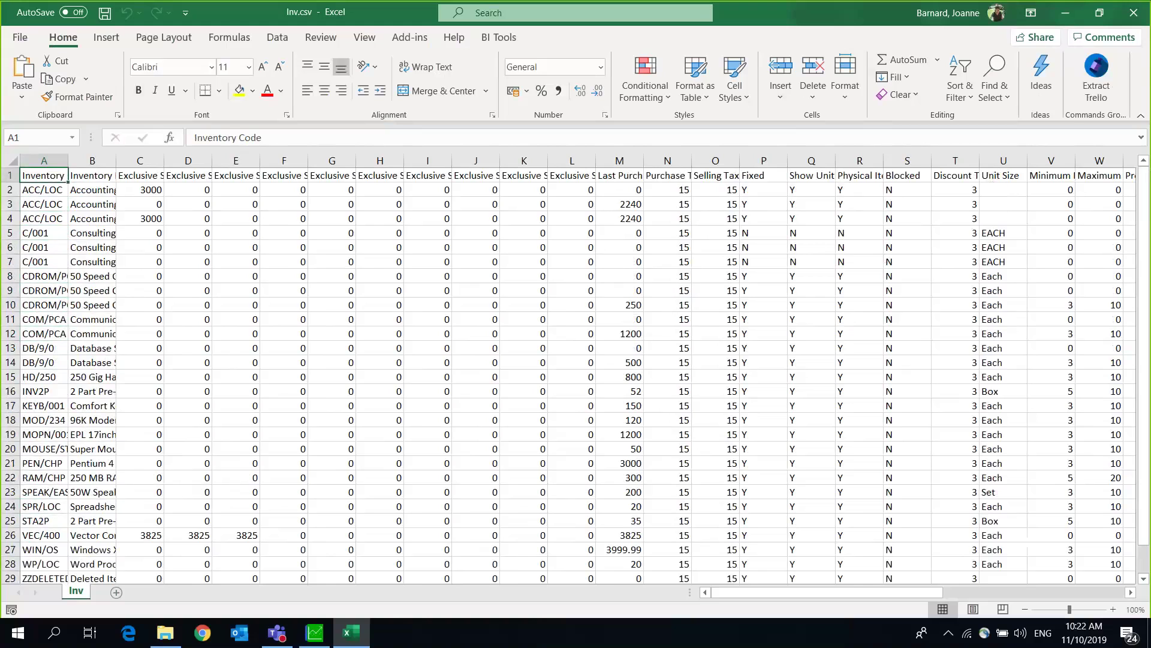
left_click_drag(749, 595, 998, 602)
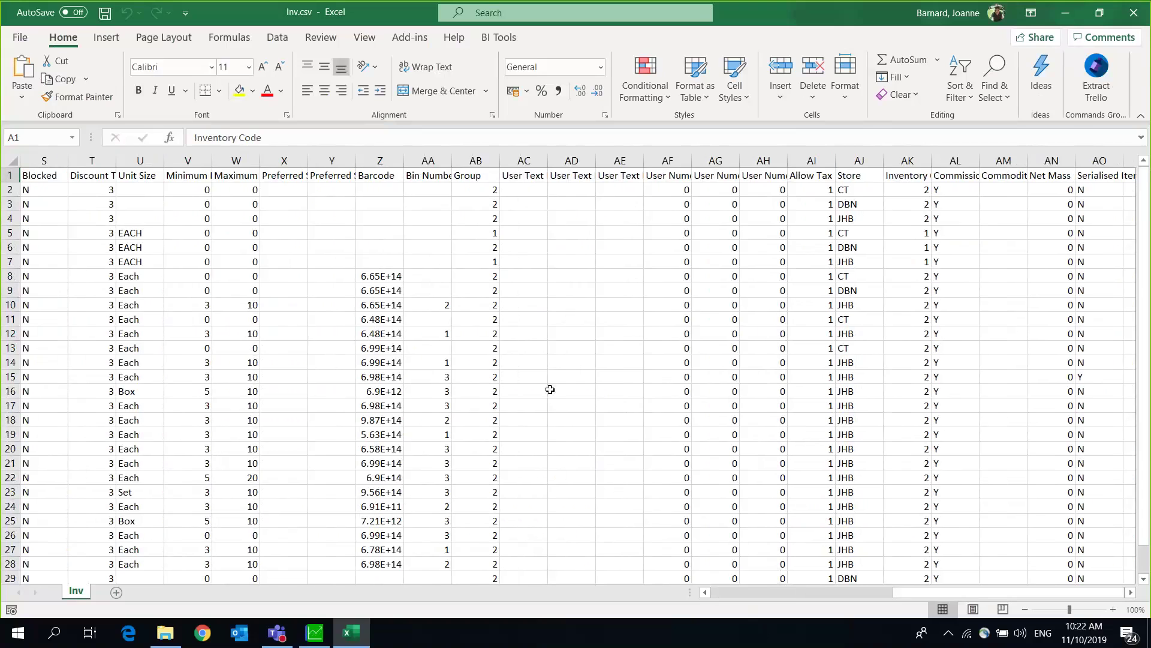
left_click(483, 160)
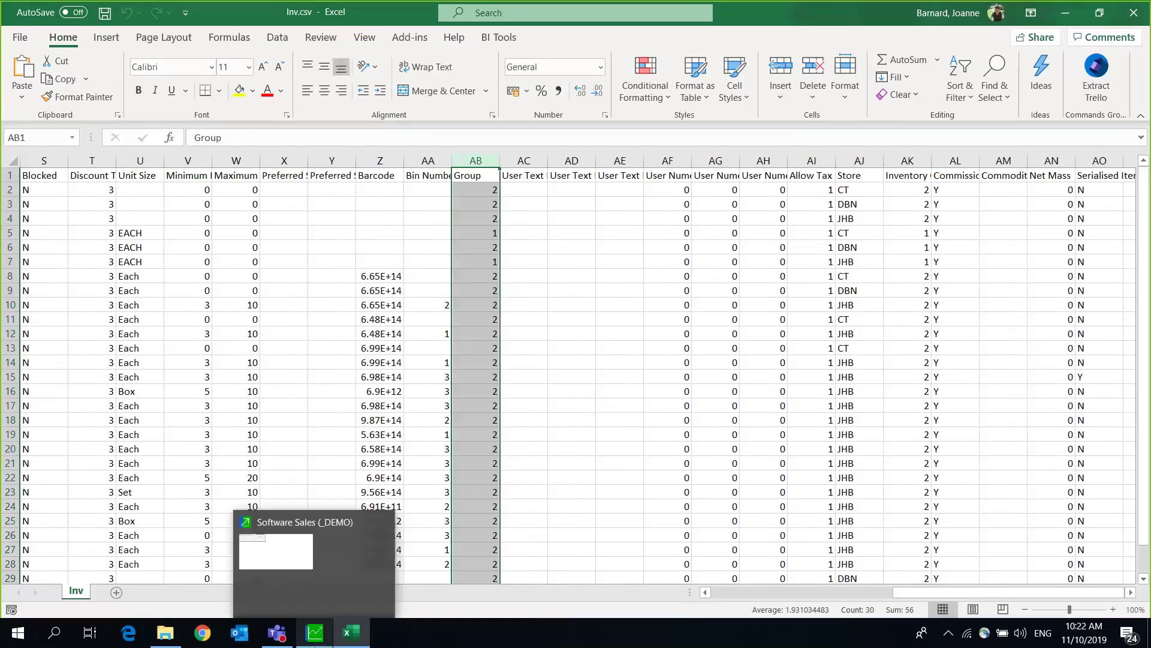
Step: Return to Sage Pastel Partner and close the finished Export / Import dialog
left_click(316, 641)
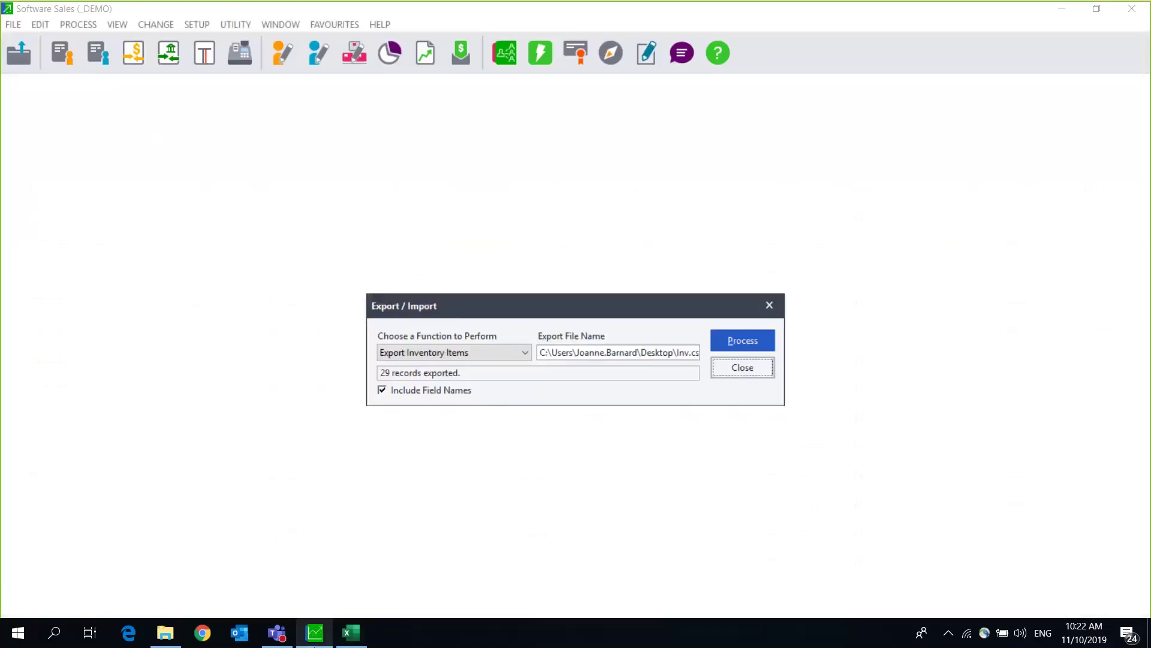
left_click(743, 373)
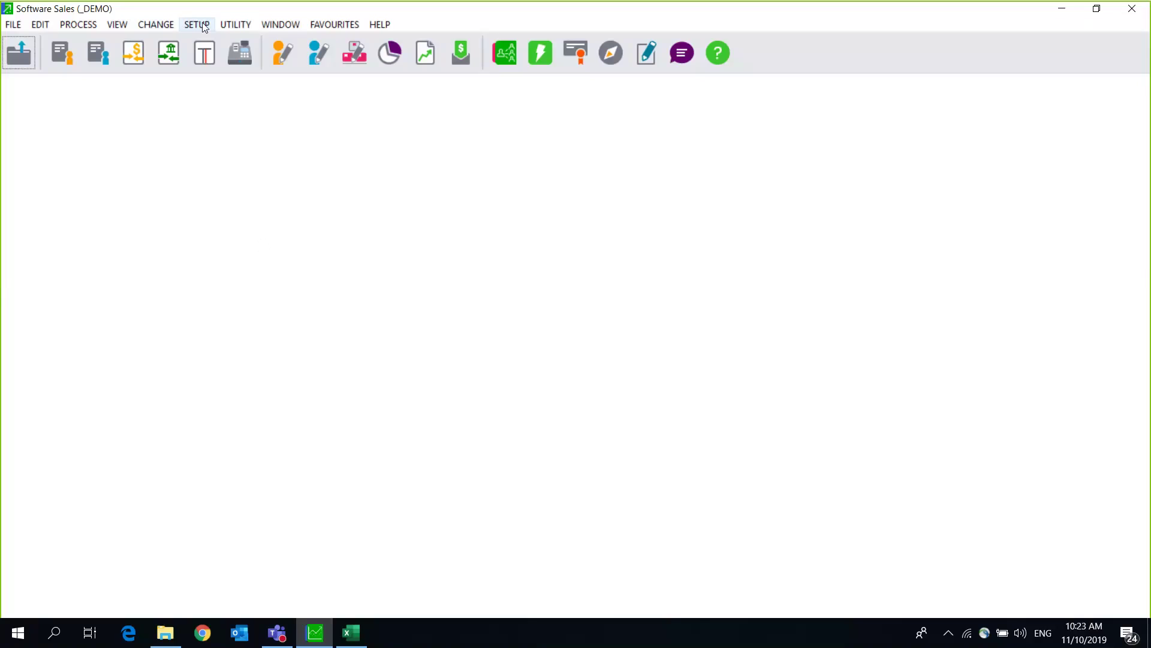
Step: Start Process > Count Inventory and rebuild batch quantities in the Data Integrity Assistant
left_click(80, 26)
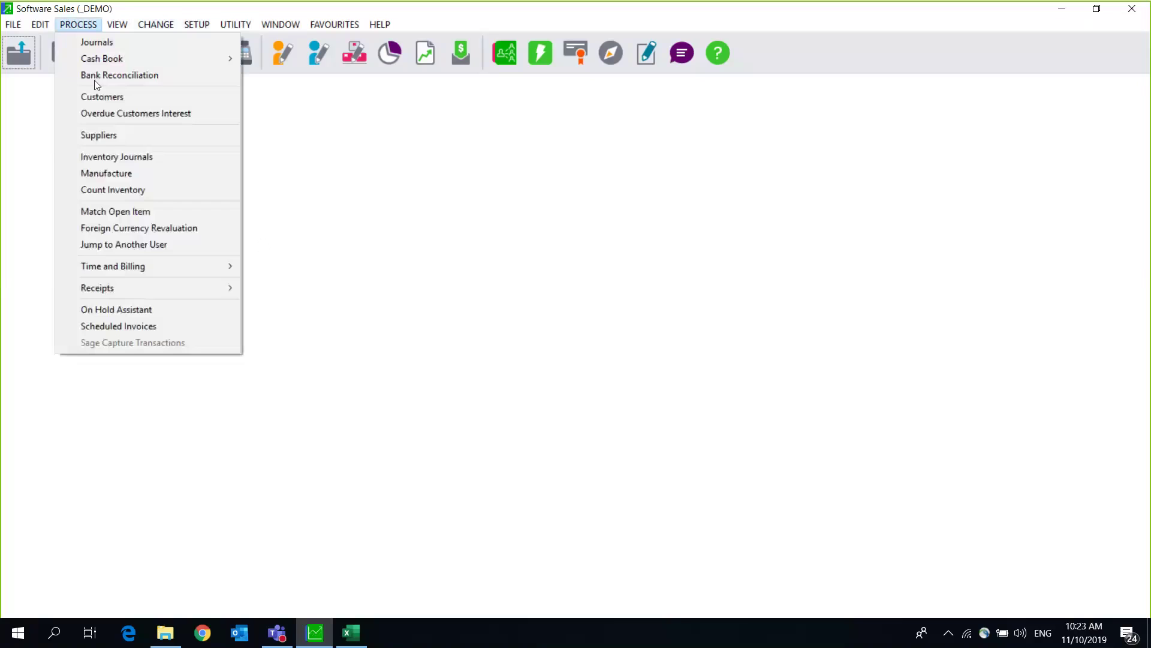
left_click(107, 191)
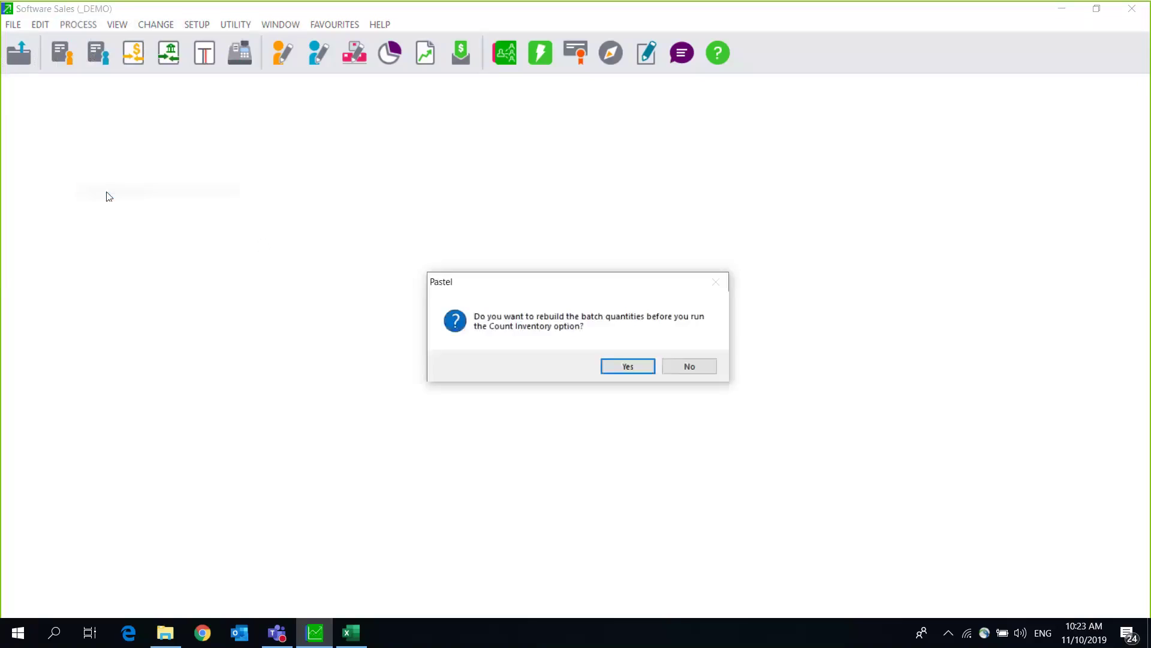
left_click(629, 367)
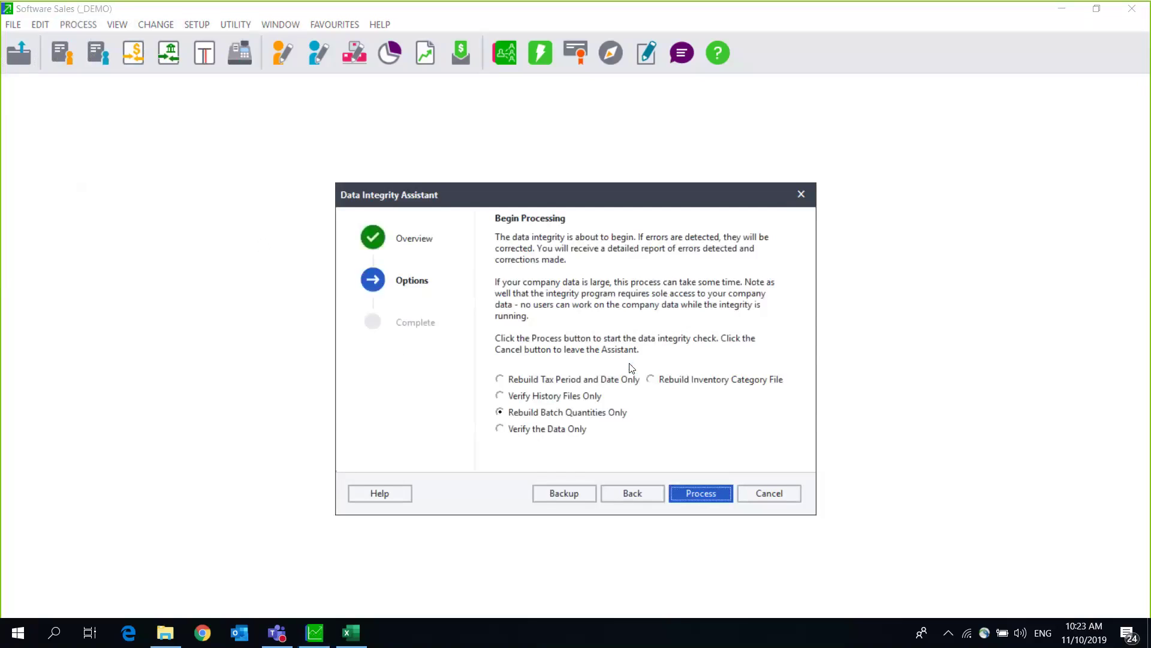
left_click(703, 493)
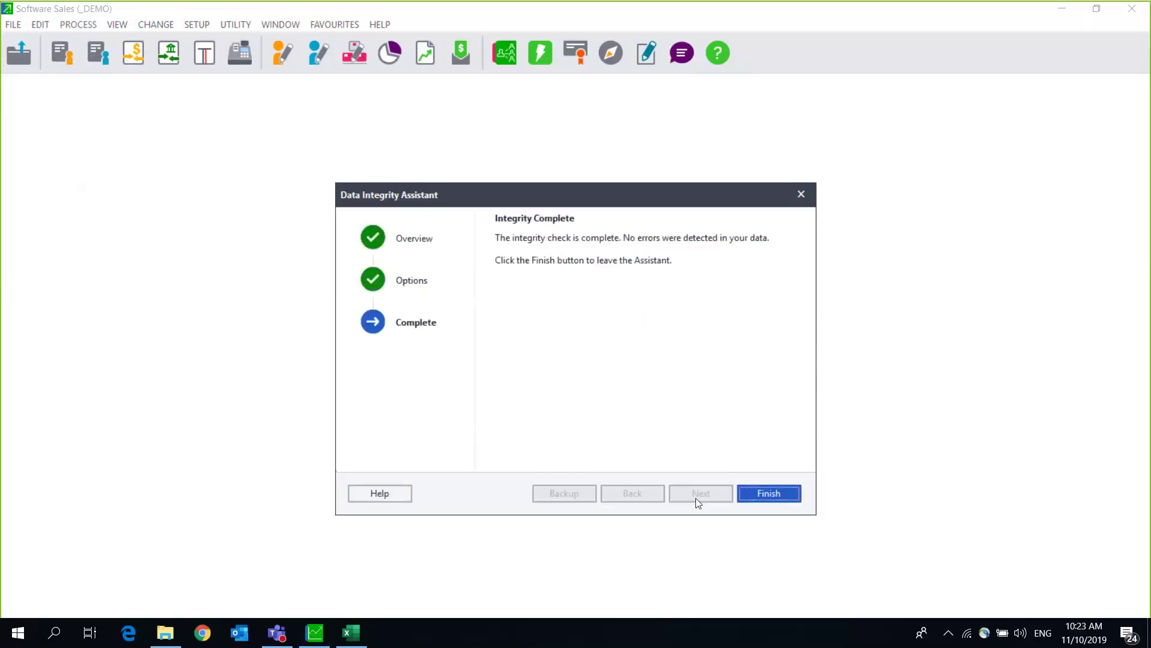
left_click(760, 494)
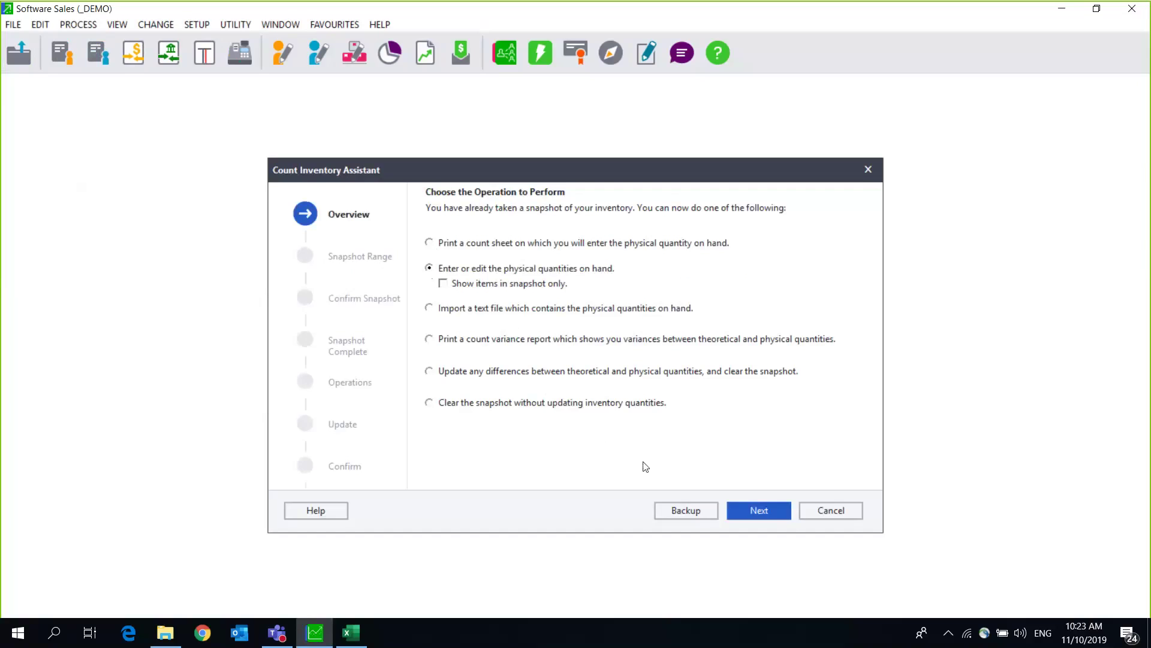
Step: Clear the existing inventory snapshot without updating quantities and finish the assistant
left_click(629, 403)
left_click(755, 508)
left_click(755, 510)
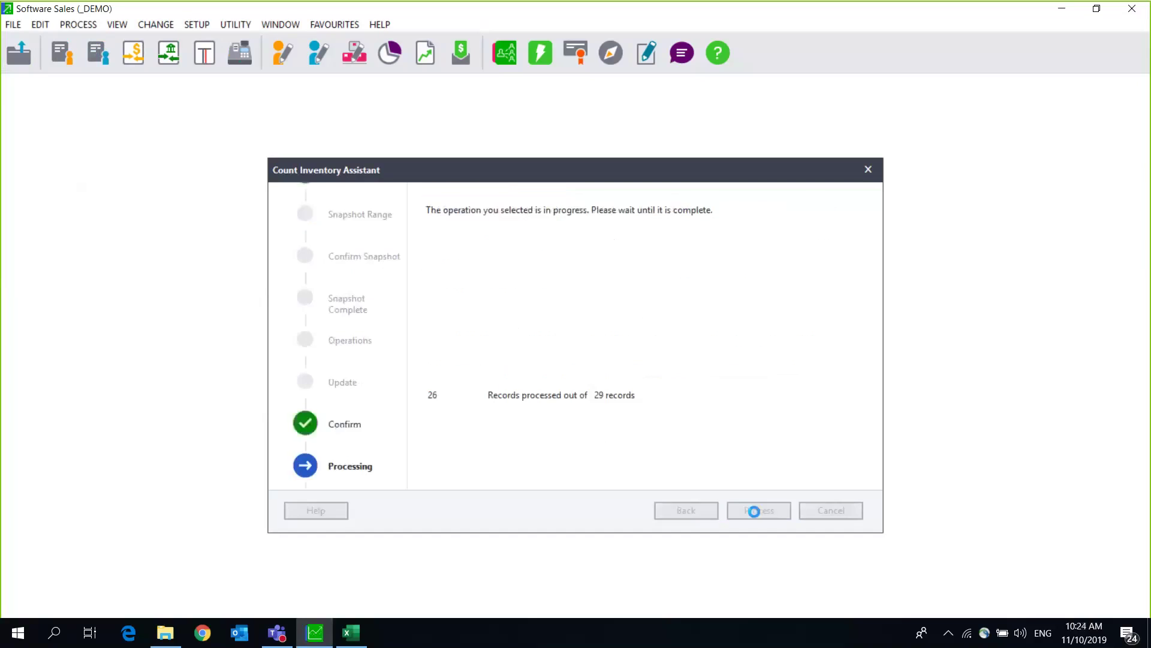
left_click(829, 515)
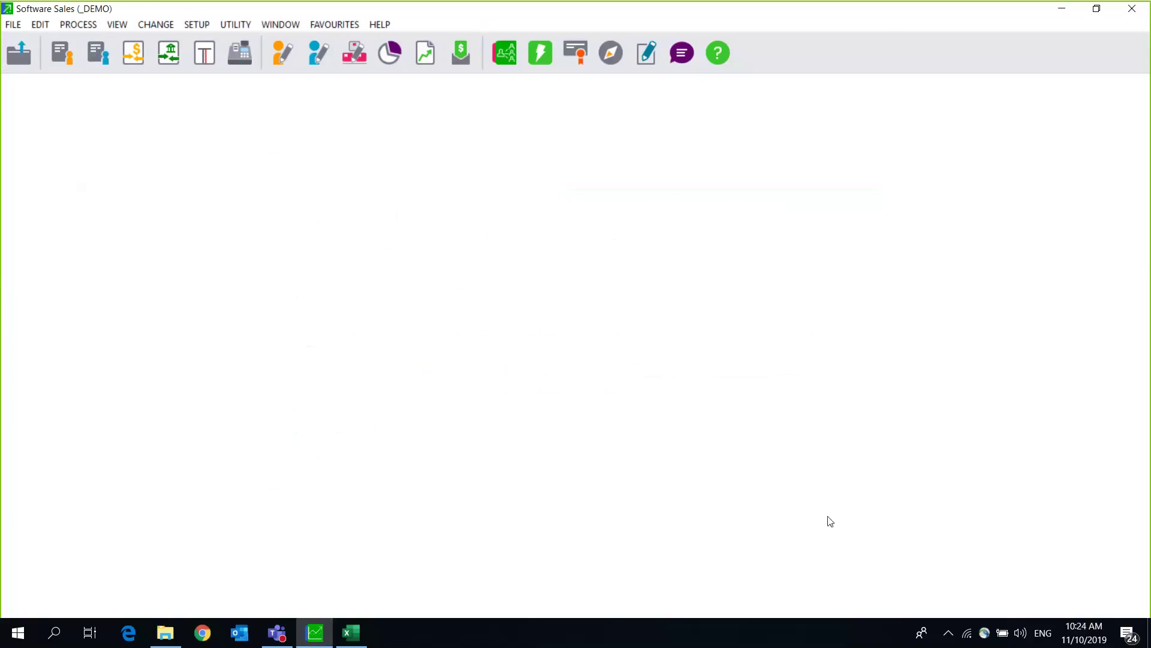
Step: Restart Count Inventory, rebuilding batch quantities before taking the snapshot
left_click(90, 25)
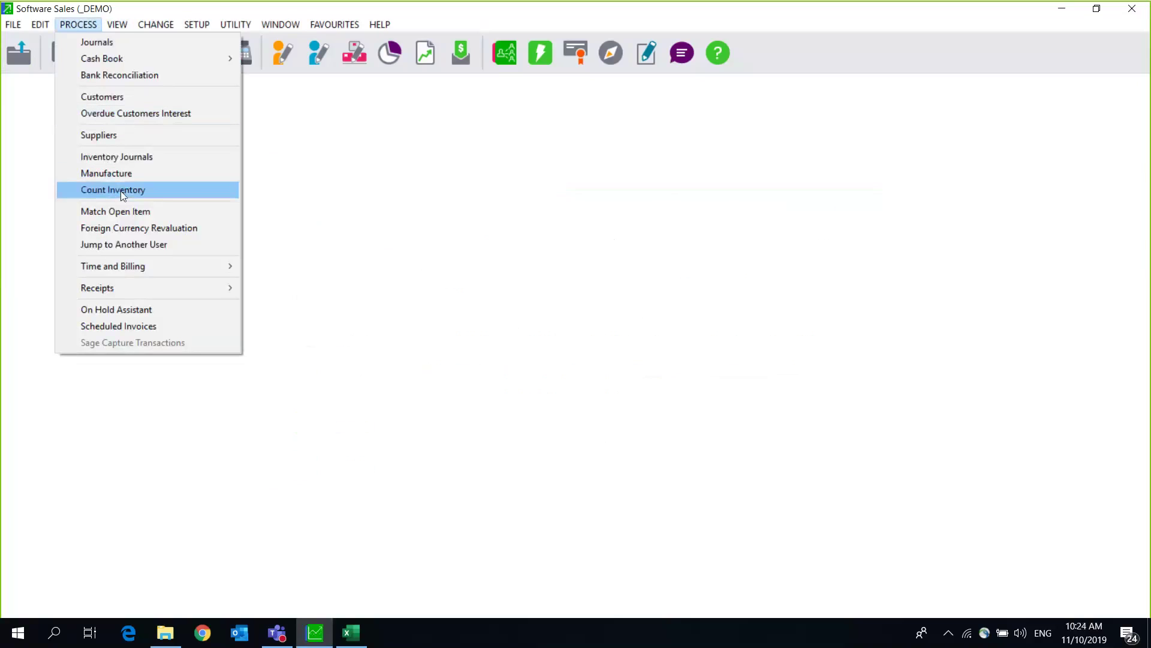
left_click(120, 191)
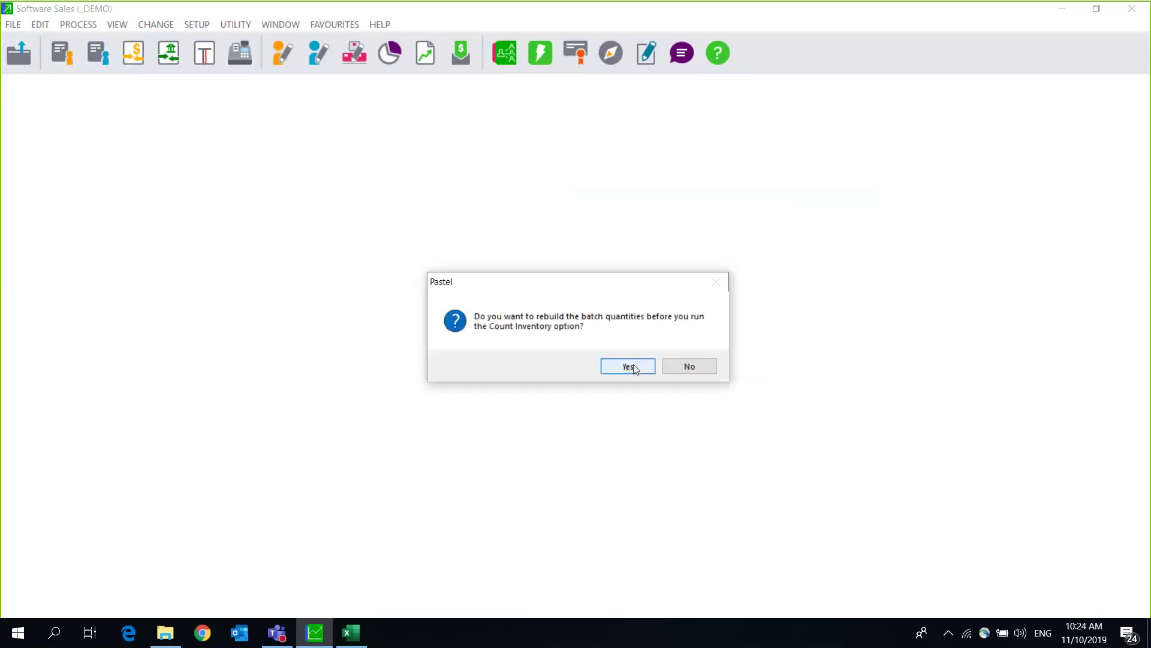
left_click(628, 367)
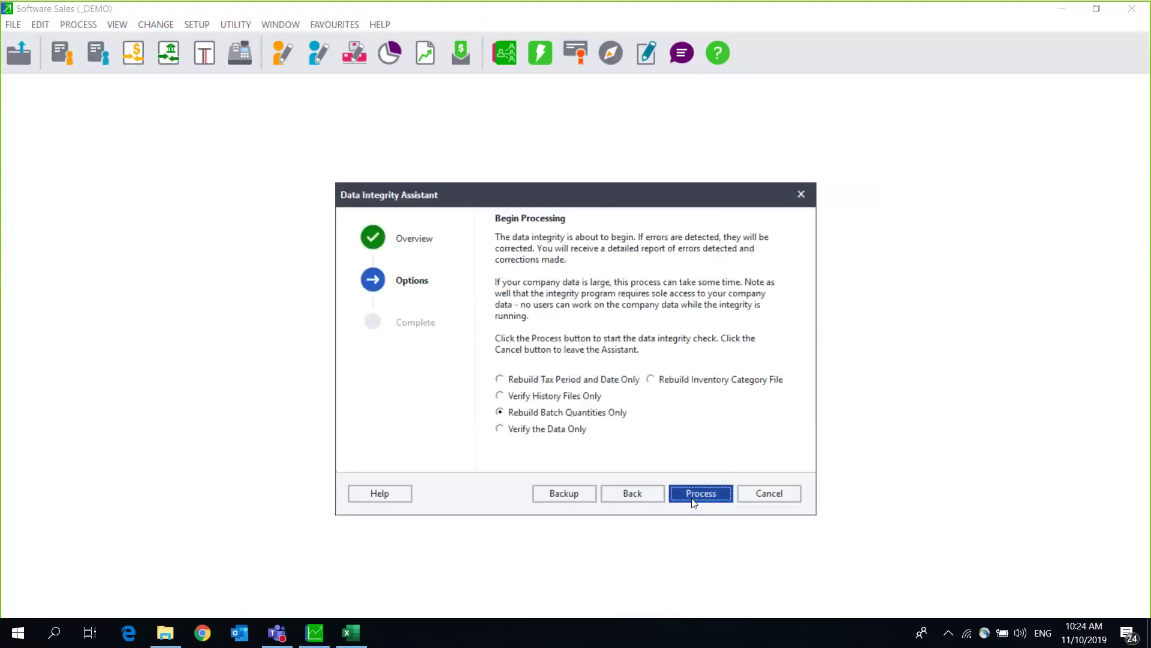
left_click(692, 500)
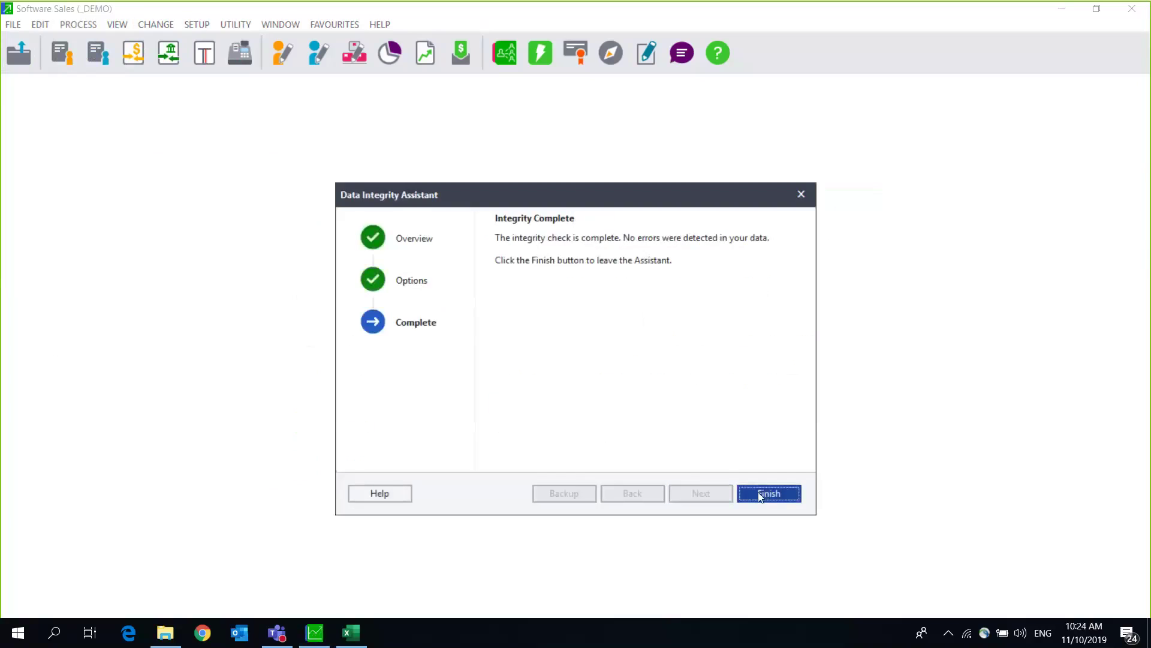
left_click(758, 492)
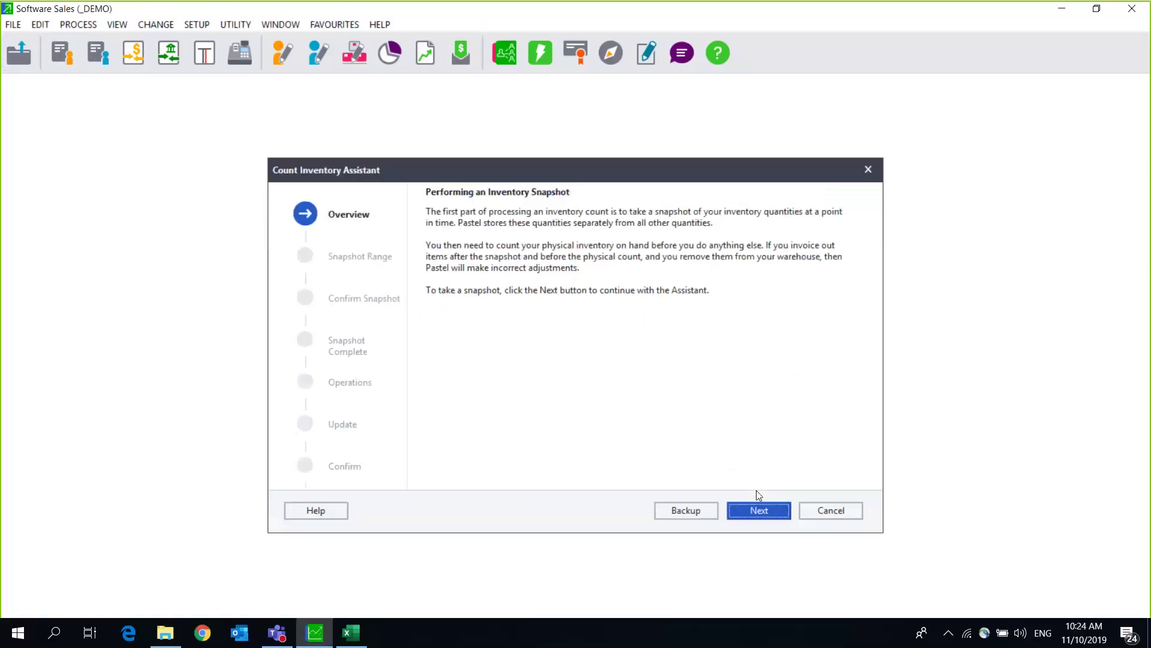
left_click(757, 509)
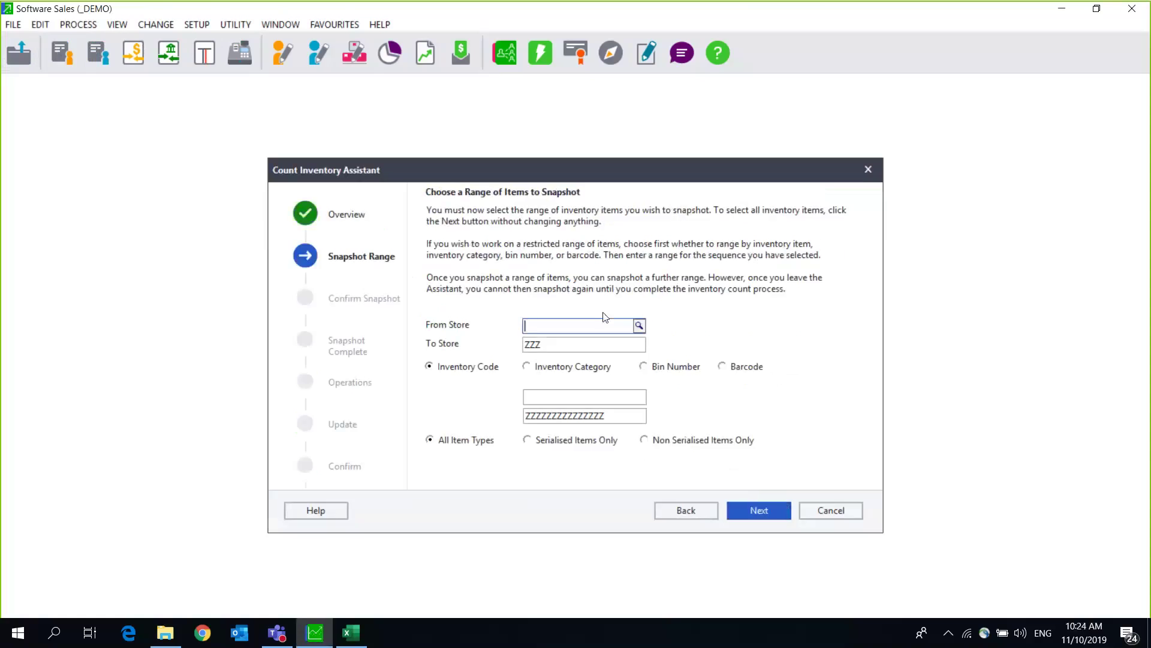
Step: Take an inventory snapshot of the 19 items in store JHB to JHB
left_click(638, 327)
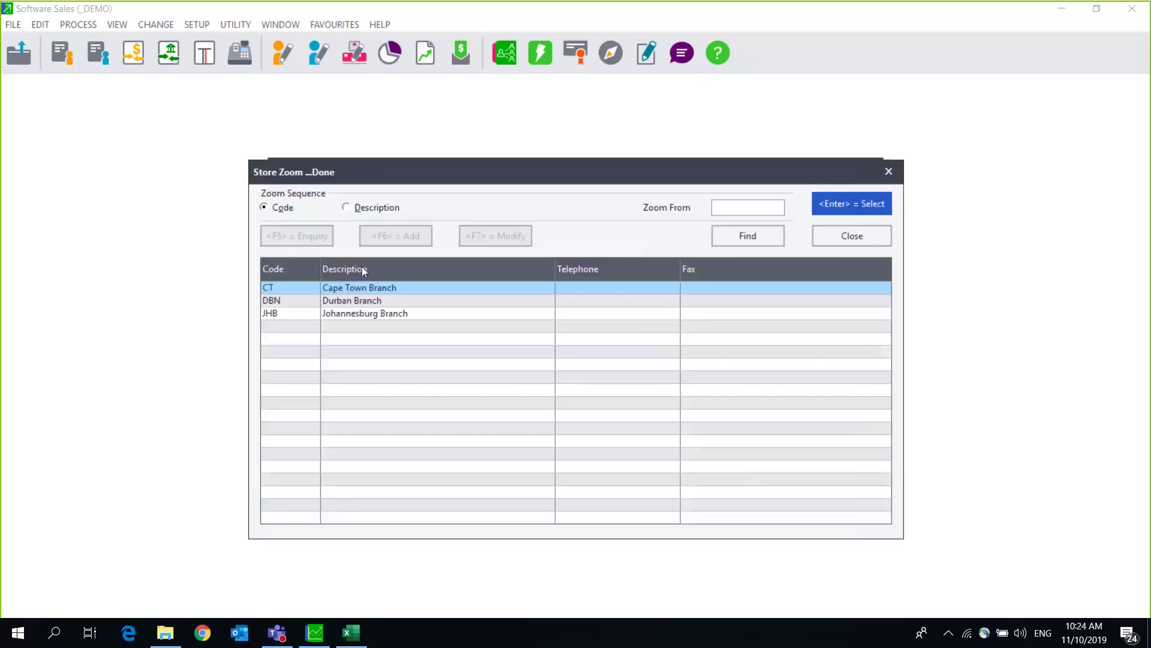
double_click(361, 313)
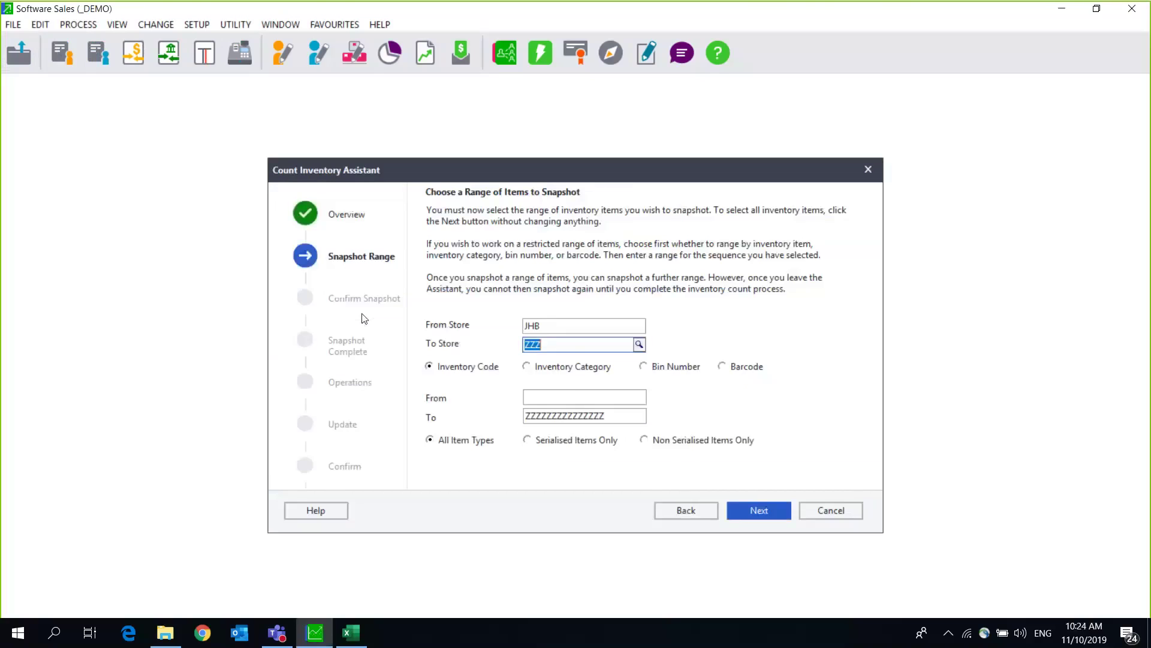
left_click(639, 345)
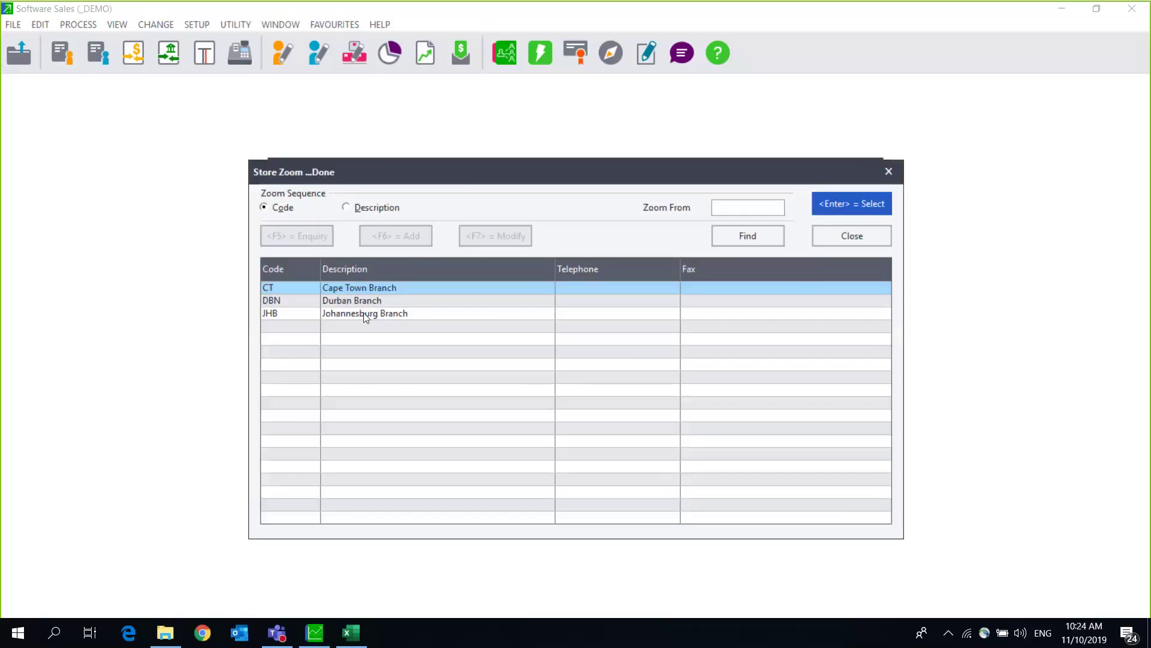
left_click(364, 313)
double_click(364, 313)
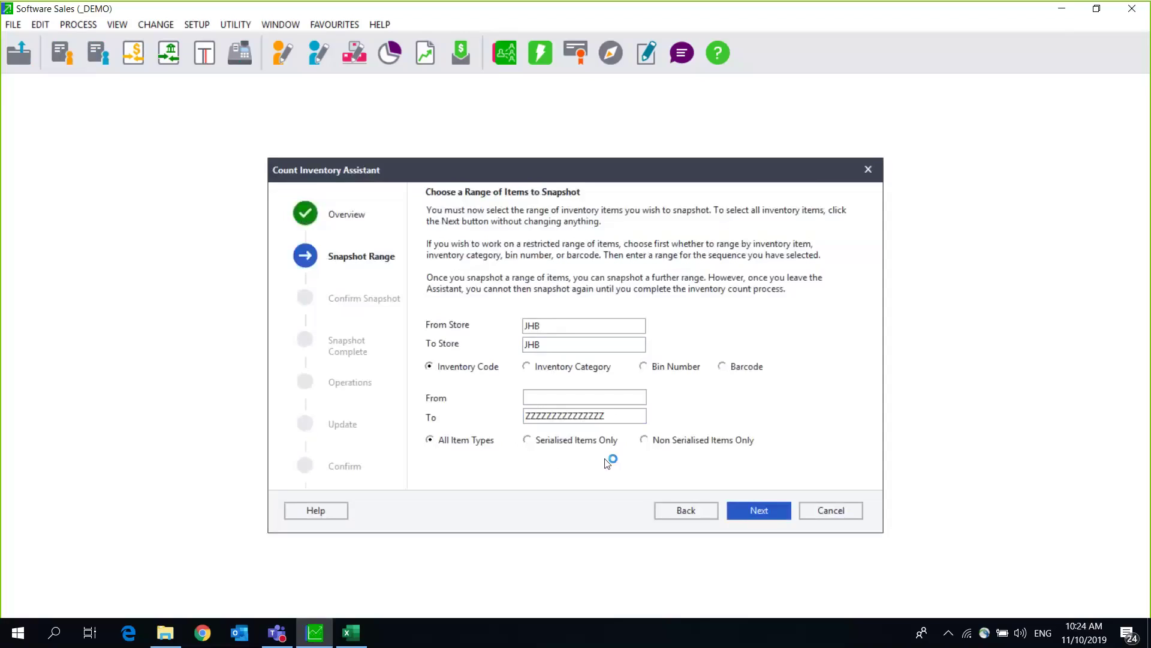
left_click(770, 522)
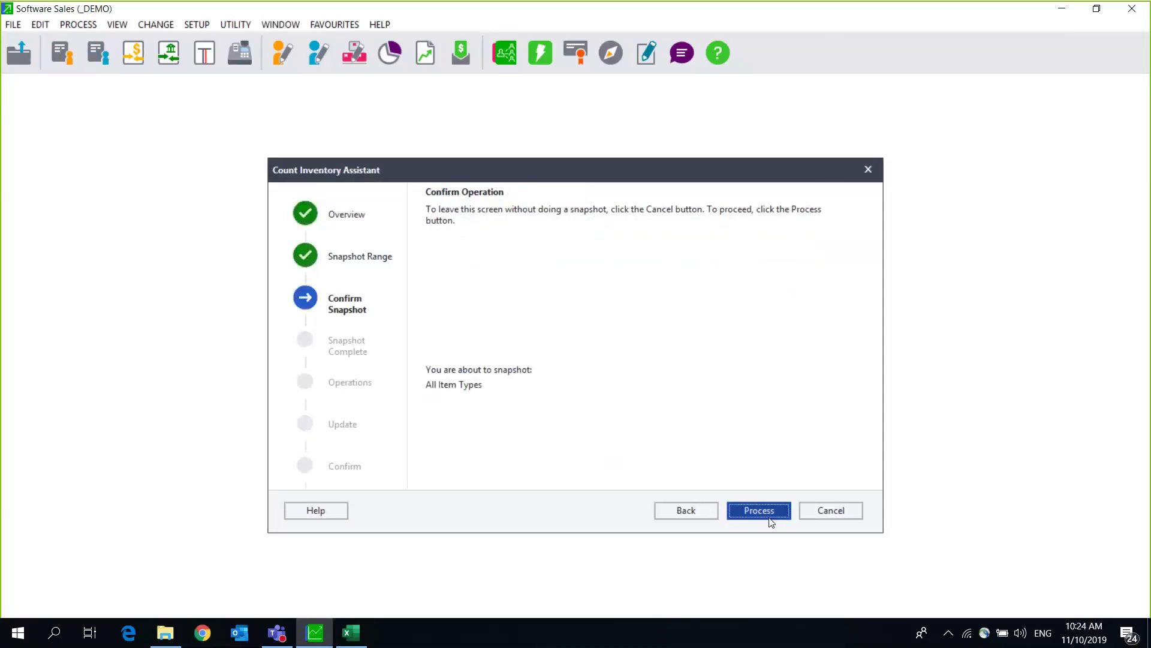
left_click(772, 522)
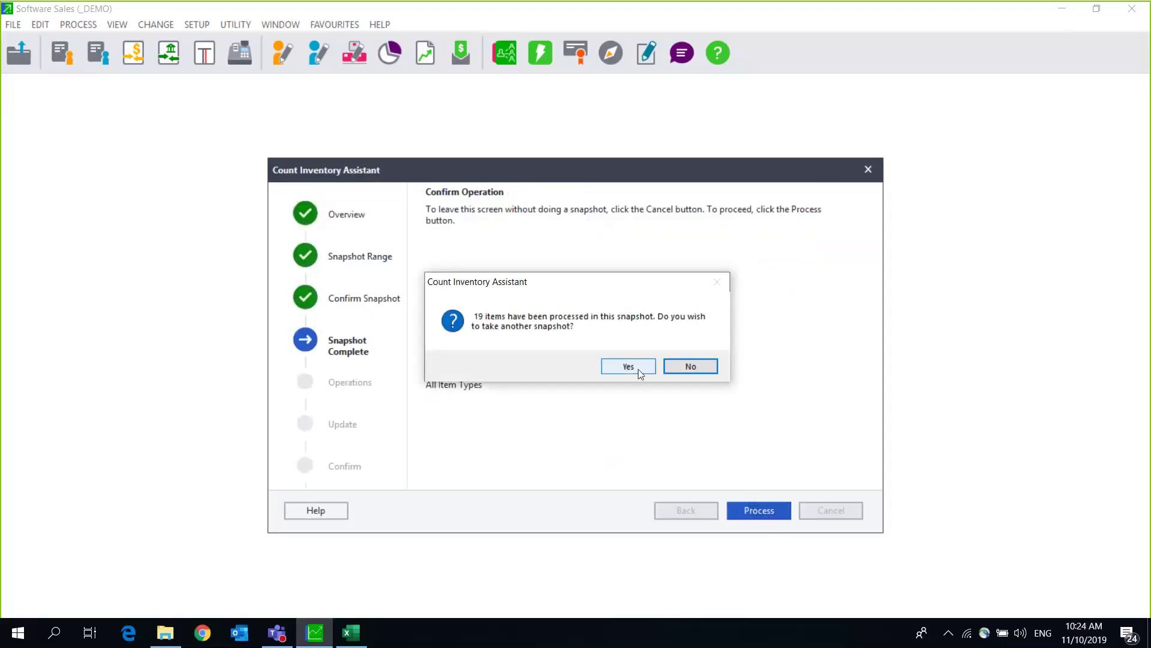
left_click(688, 370)
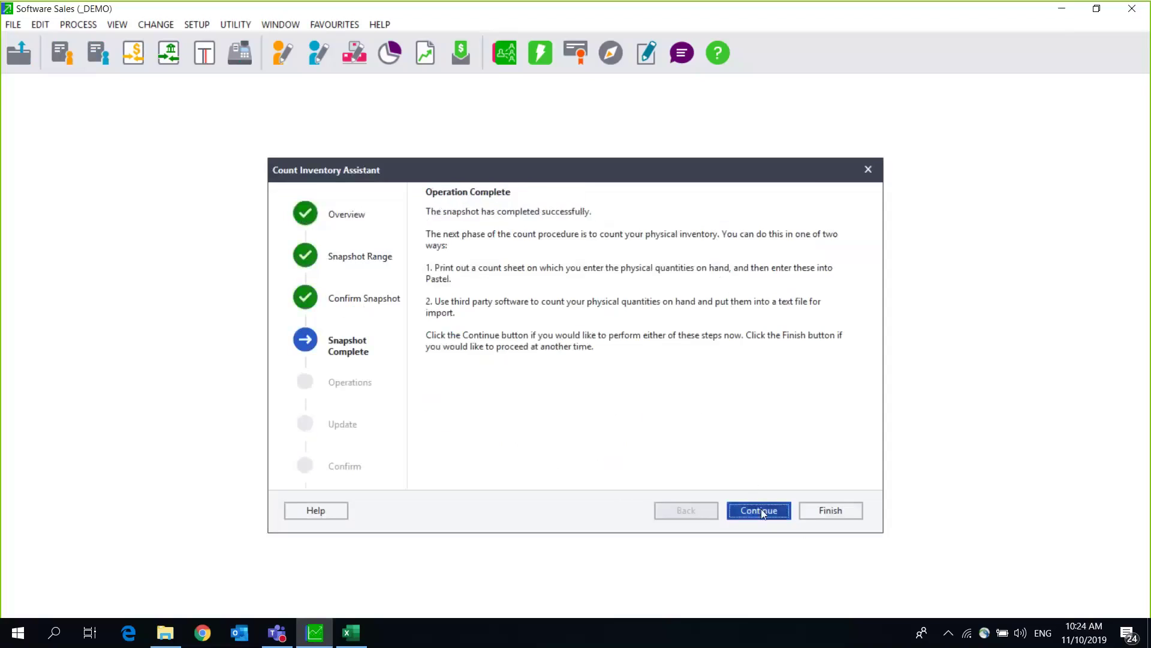
left_click(761, 509)
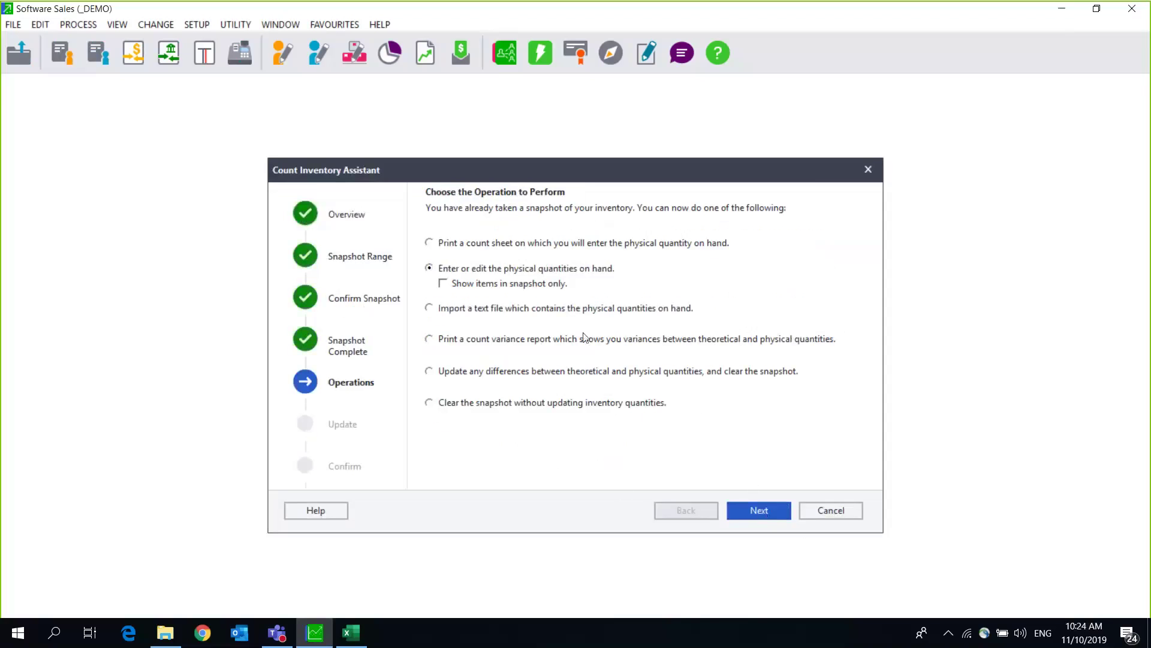
left_click(443, 283)
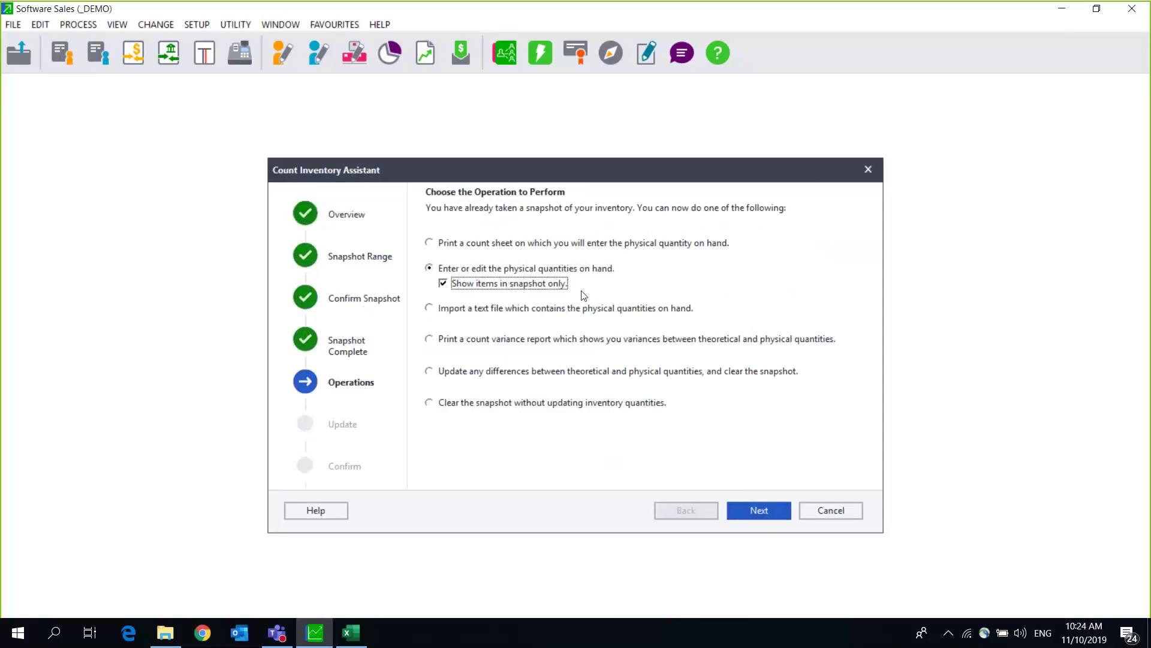
left_click(758, 509)
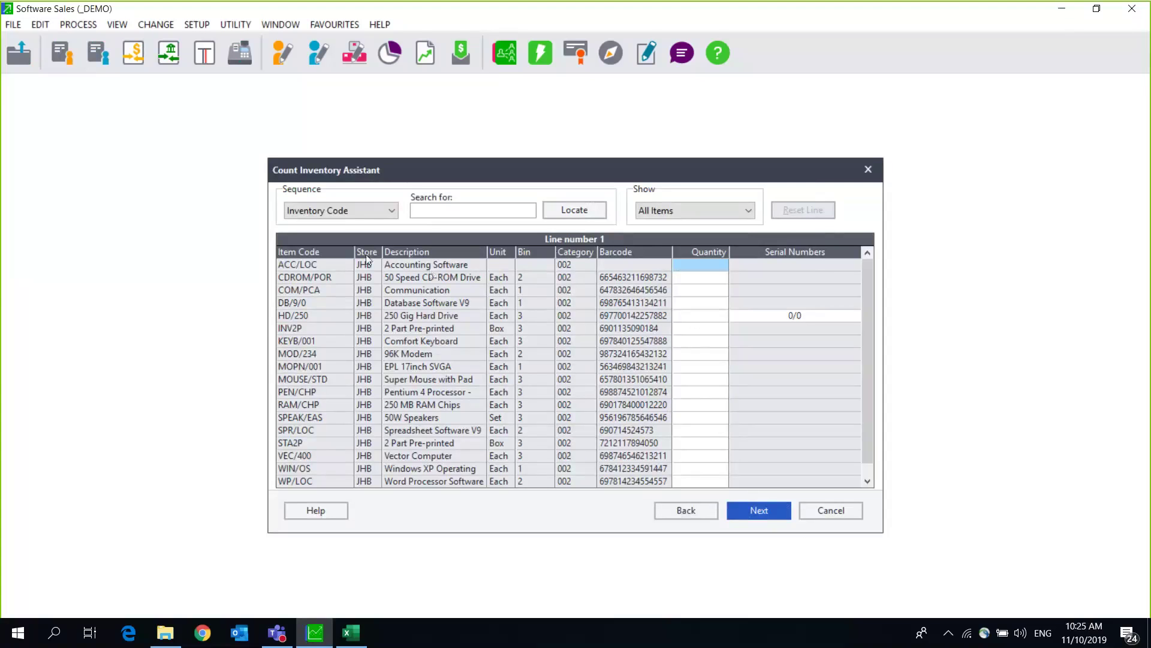
left_click(684, 512)
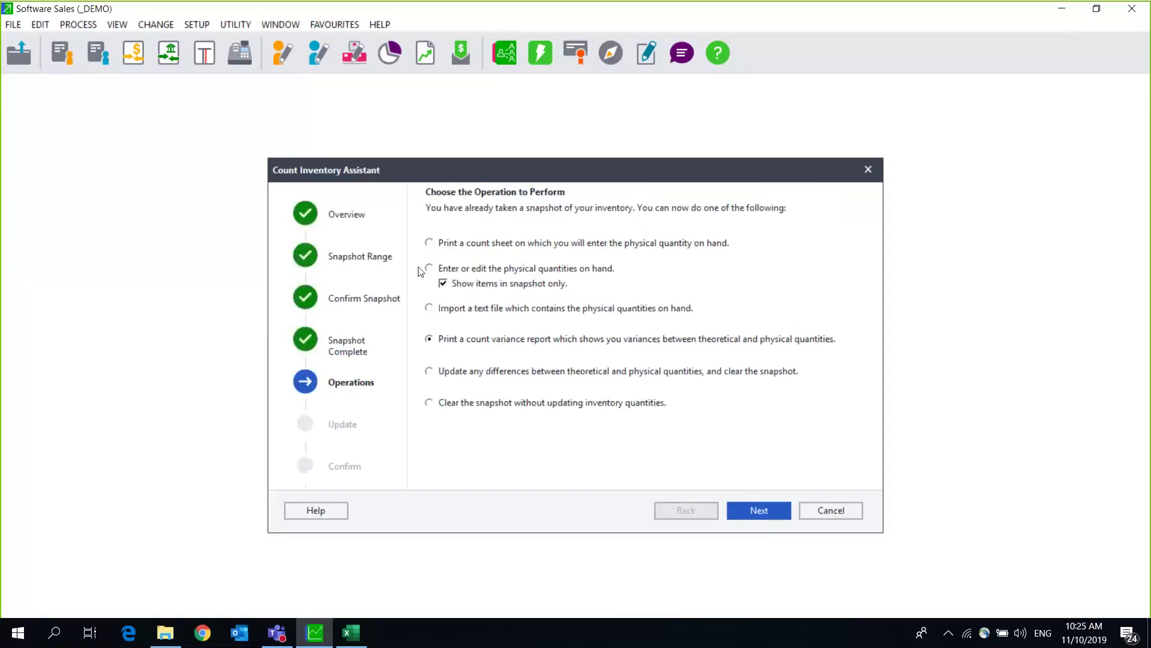
left_click(444, 284)
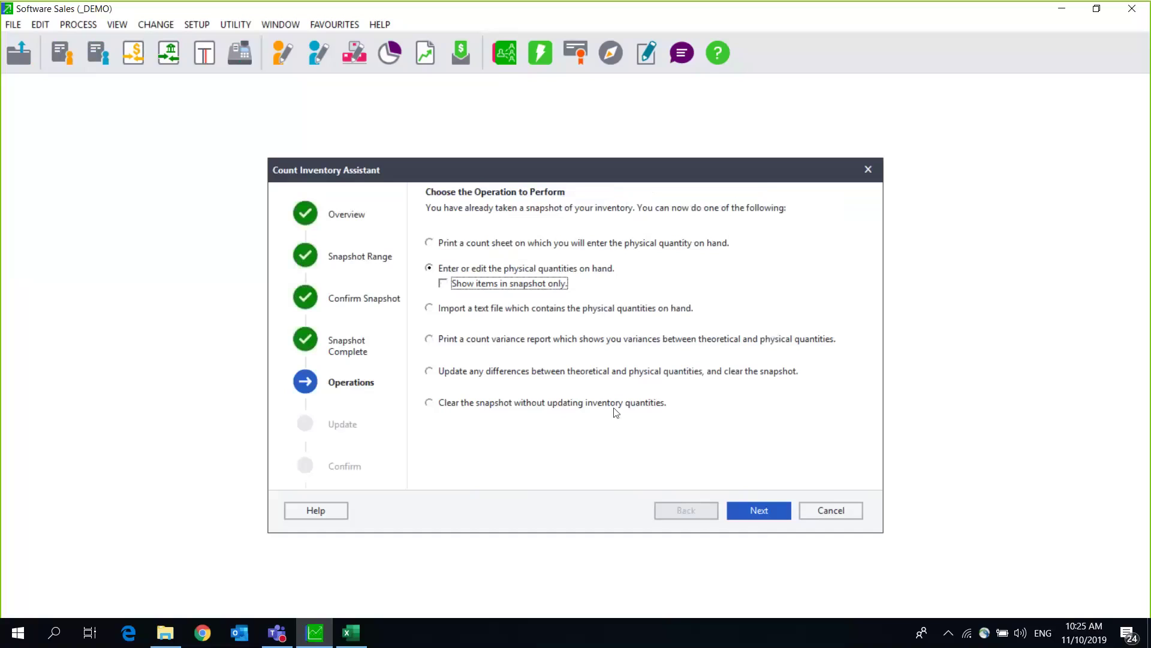
Step: Inspect the count quantities grid at the ACC/LOC JHB Quantity cell, then cancel the assistant
left_click(759, 519)
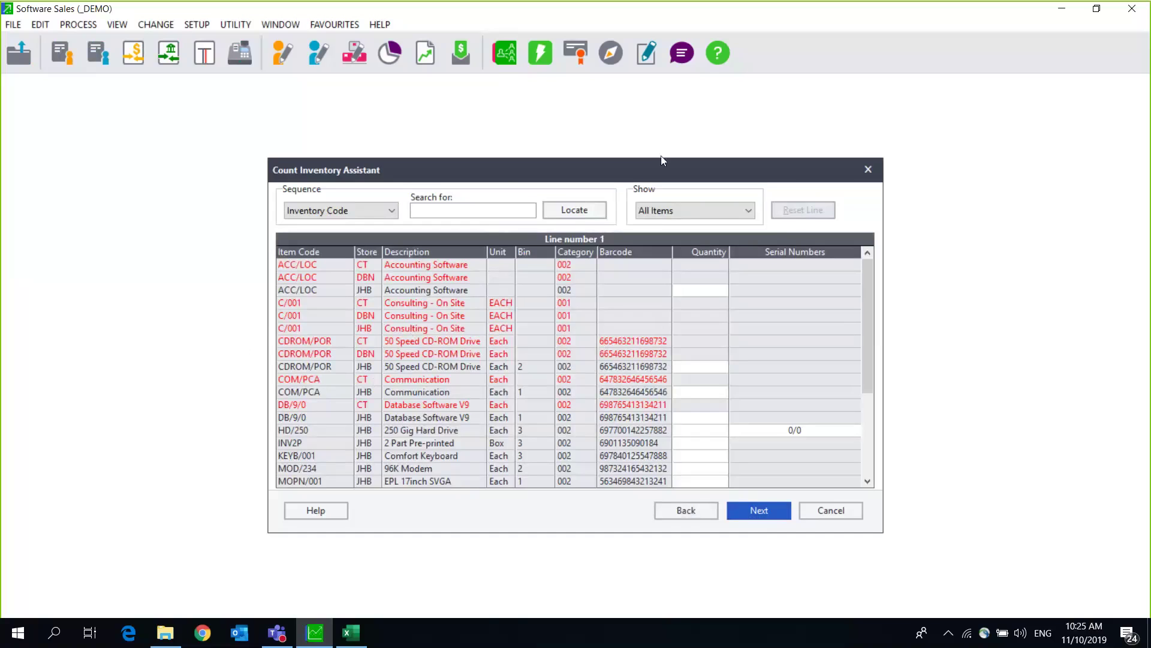
left_click_drag(661, 156, 539, 140)
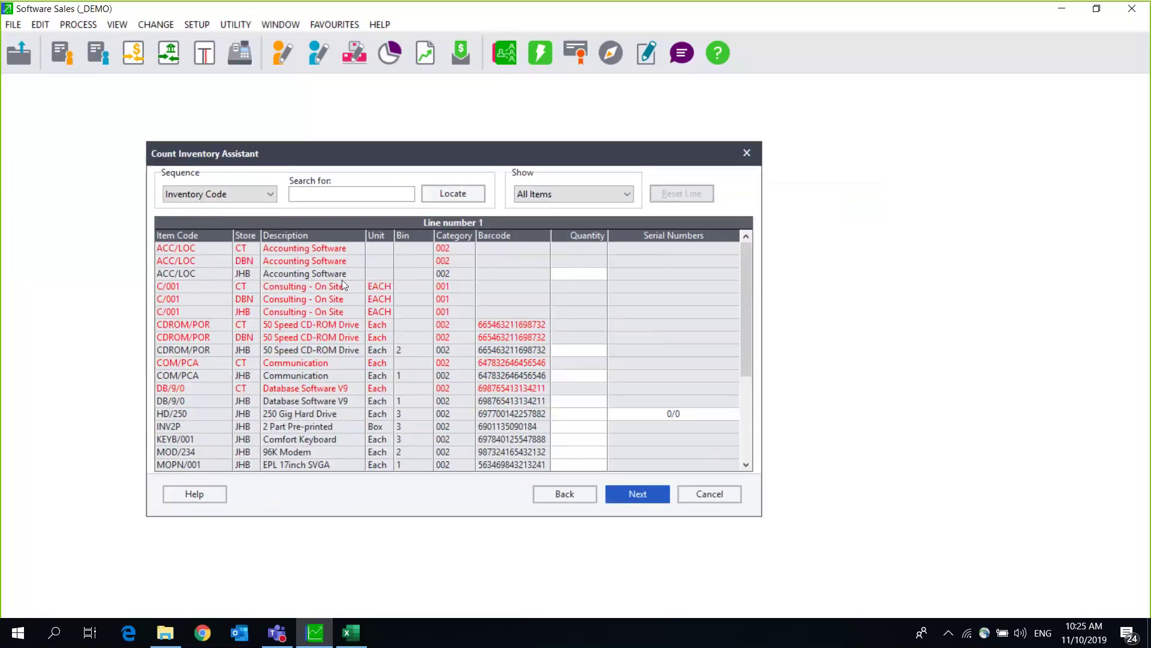
left_click(581, 274)
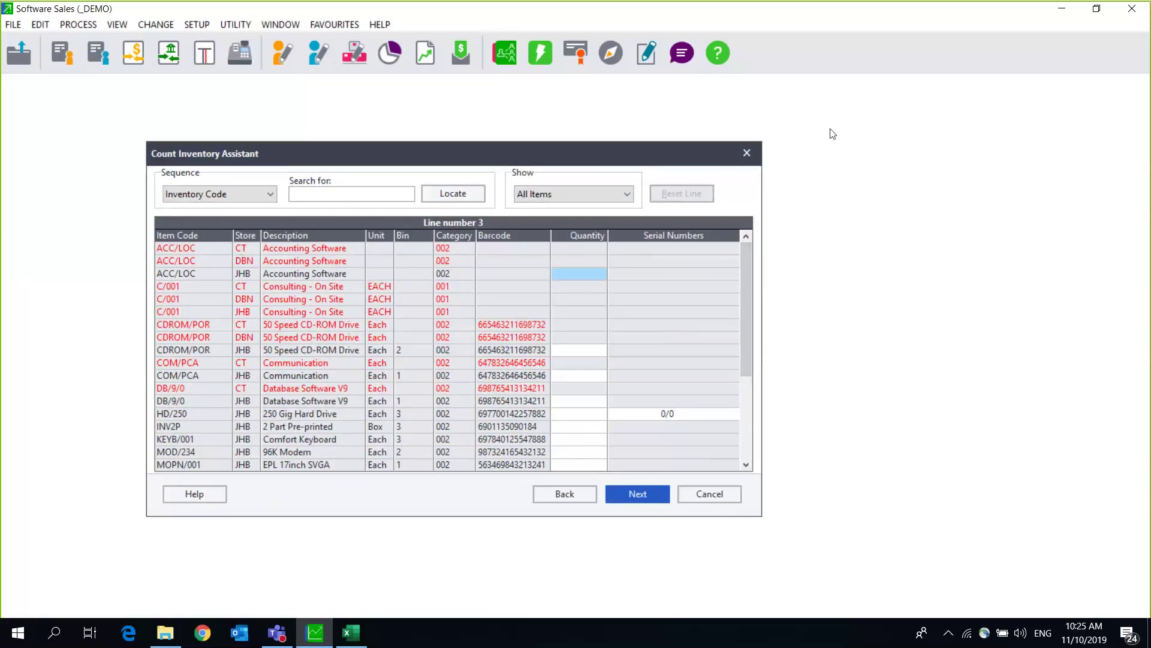
left_click(747, 153)
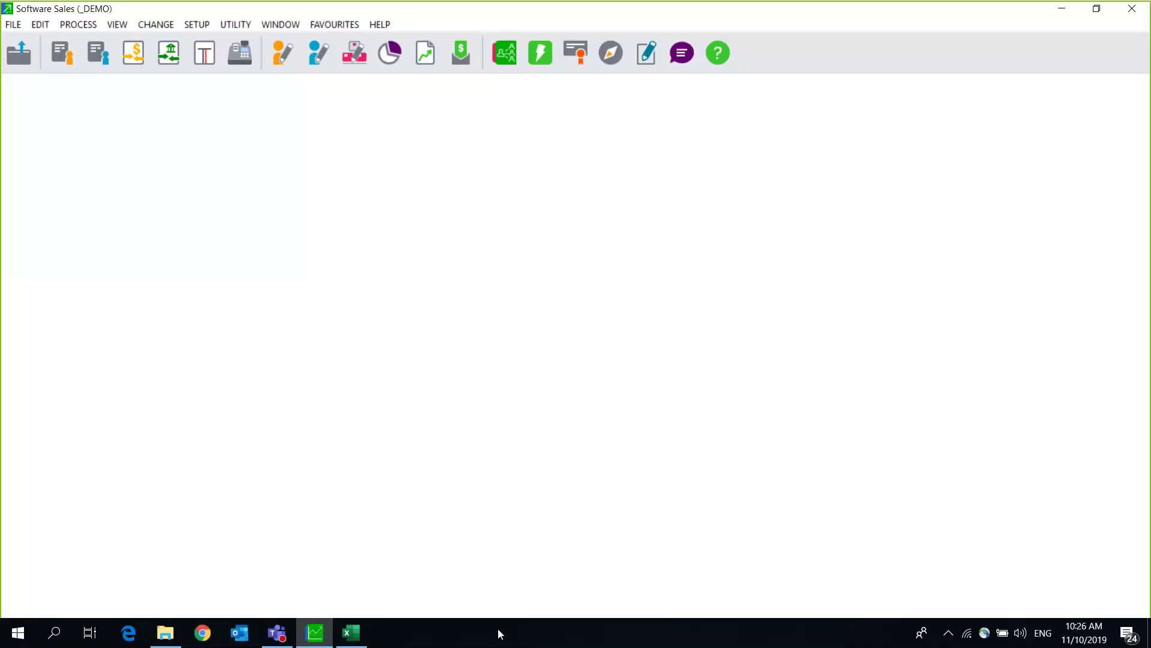
left_click(391, 642)
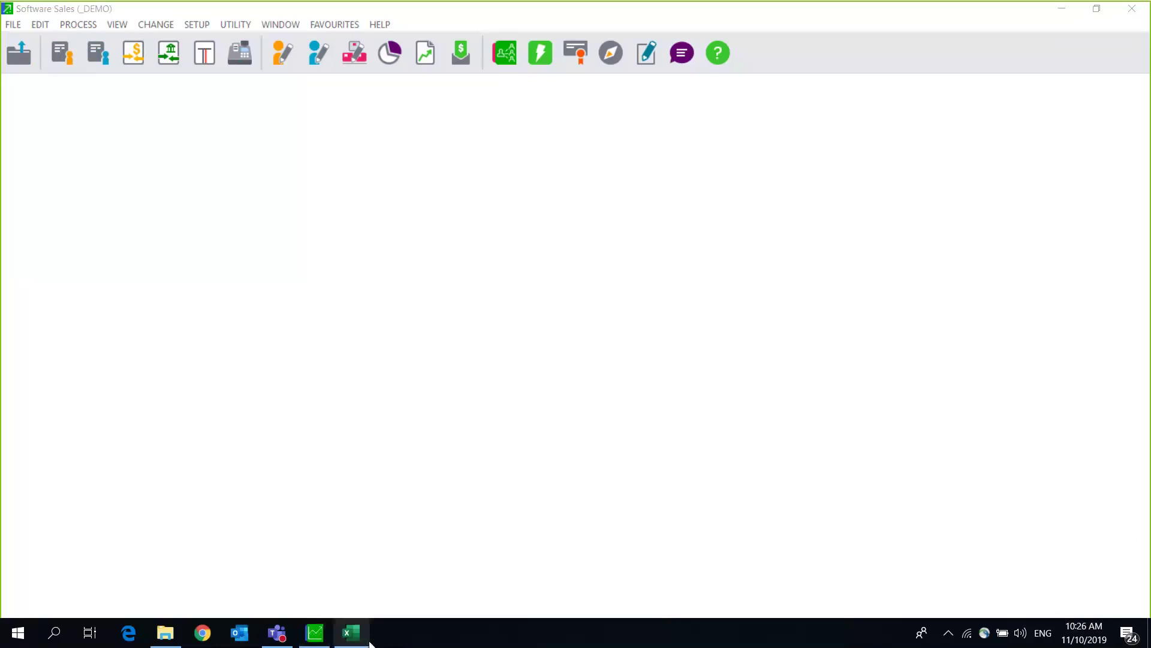